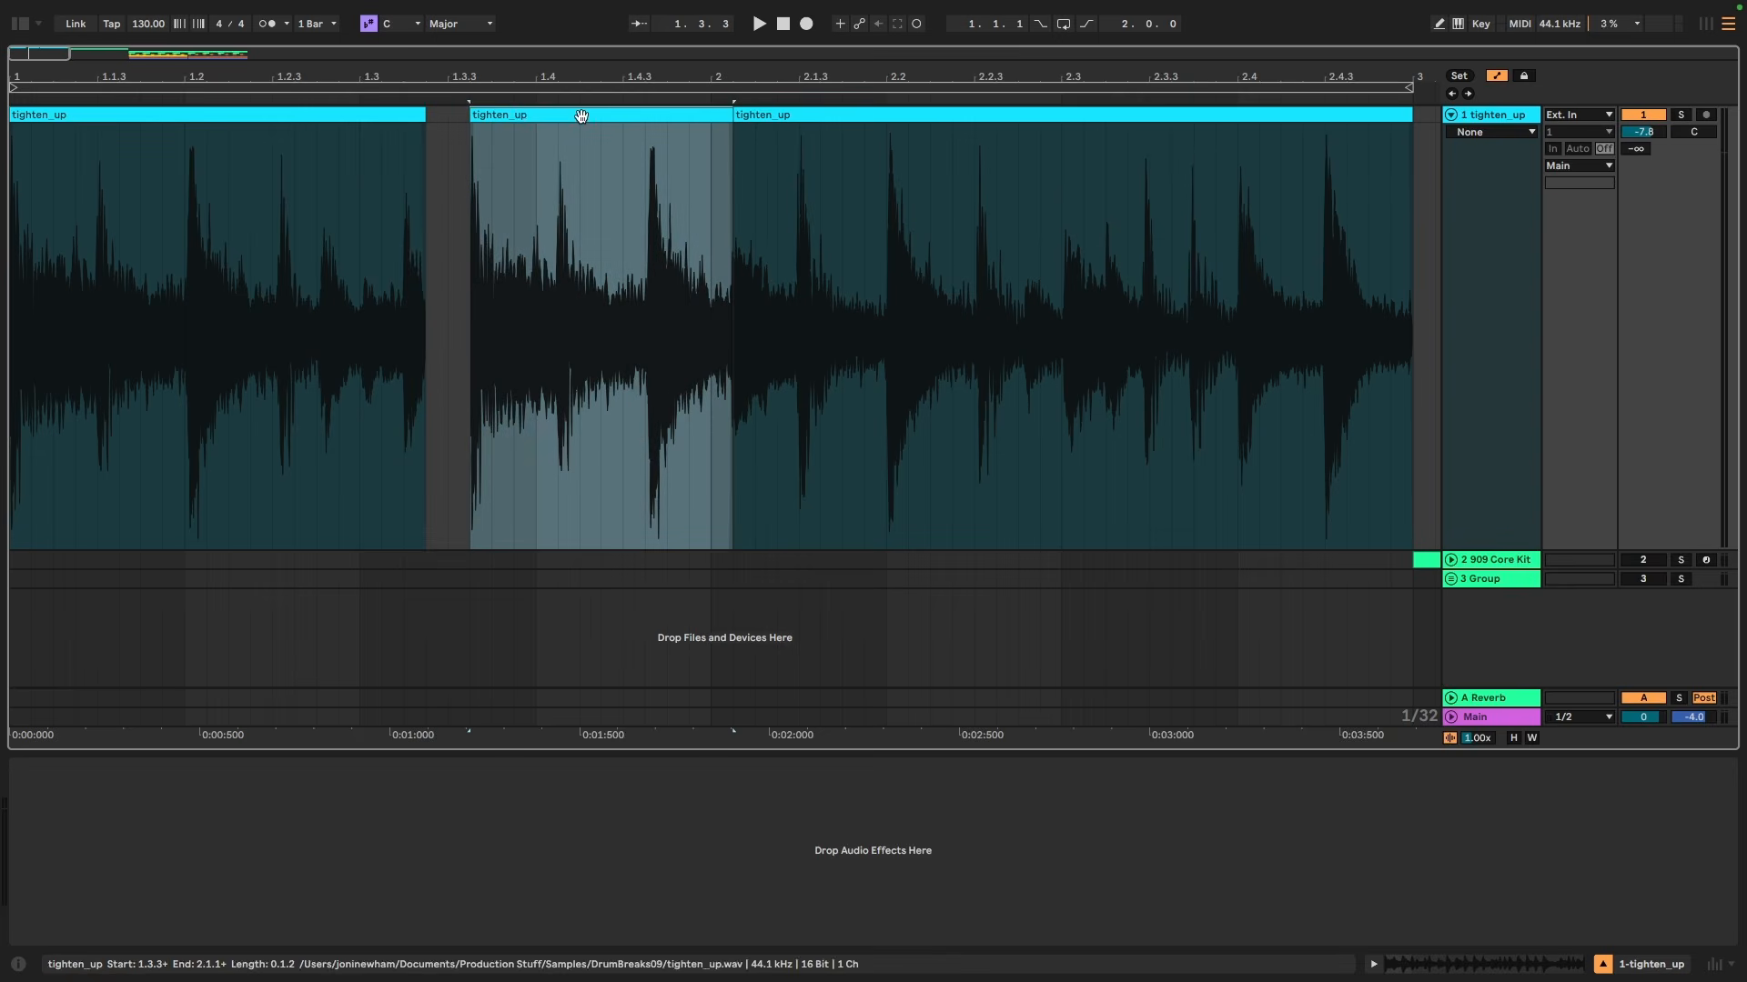
Step: Try to extend the first tighten_up clip into the gap and pull the middle clip's end back towards bar 2
left_click_drag(425, 123, 447, 123)
left_click_drag(734, 117, 717, 116)
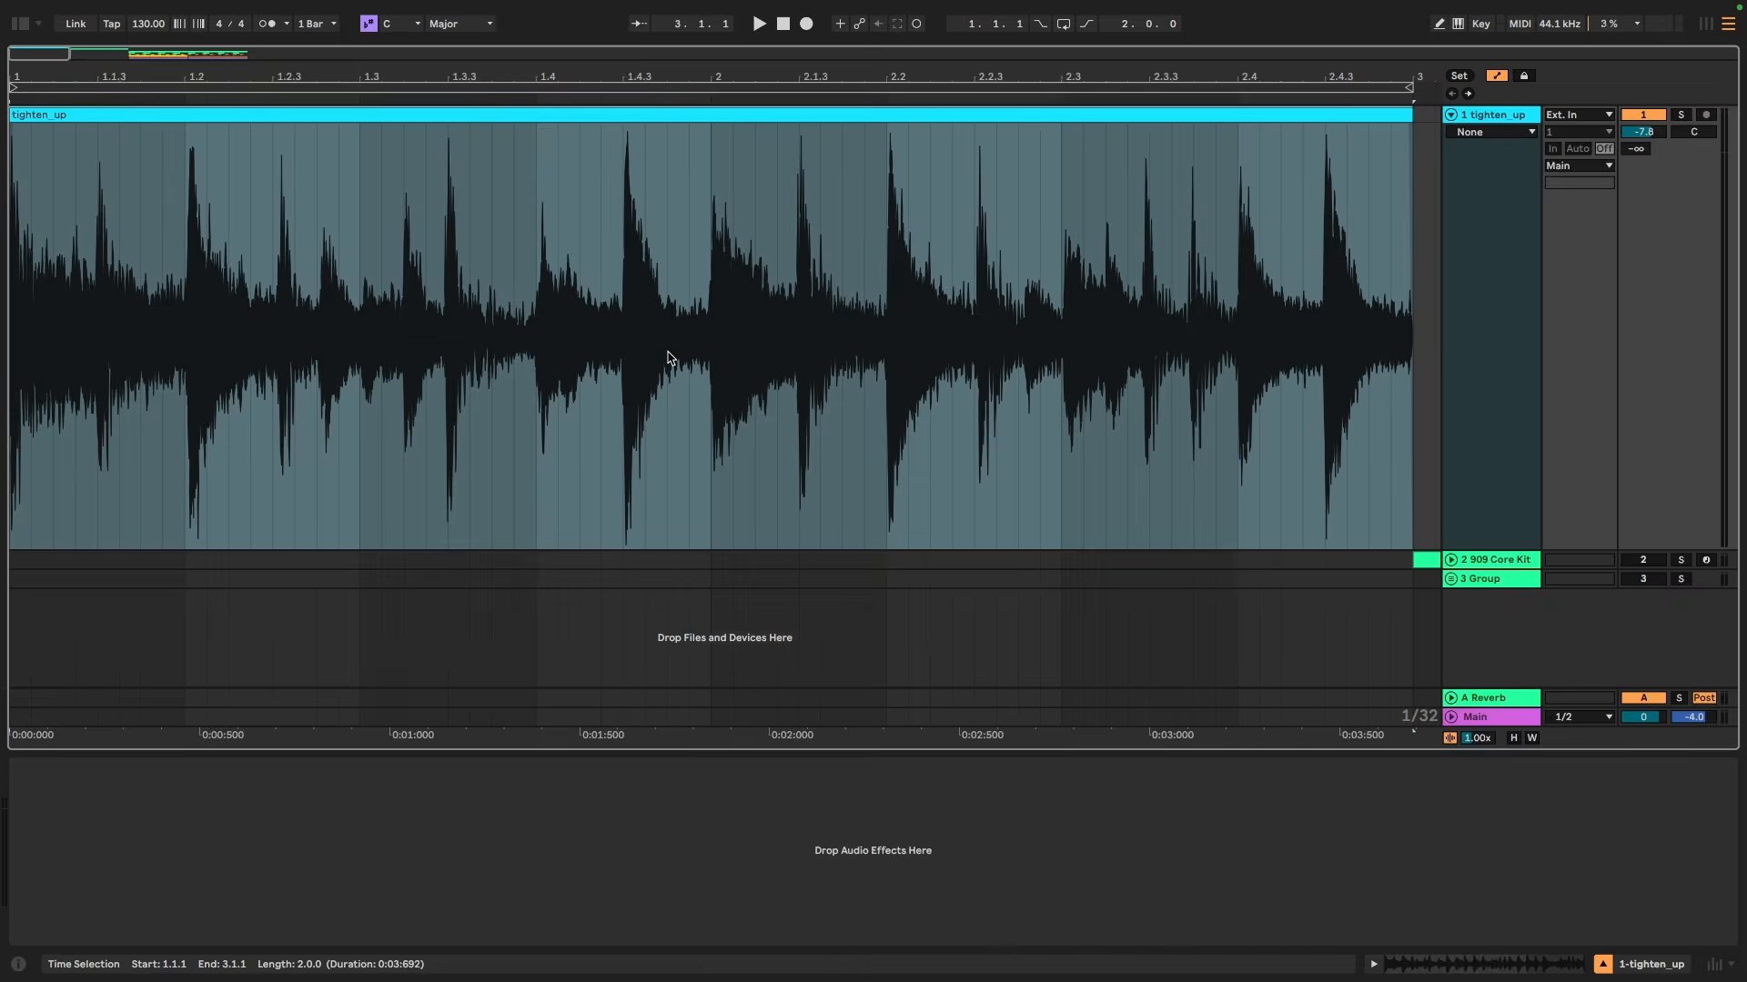
Step: Loop the whole two-bar tighten_up clip and duplicate its 1.1.1–1.2.3 section directly after itself
left_click(272, 115)
left_click(17, 185)
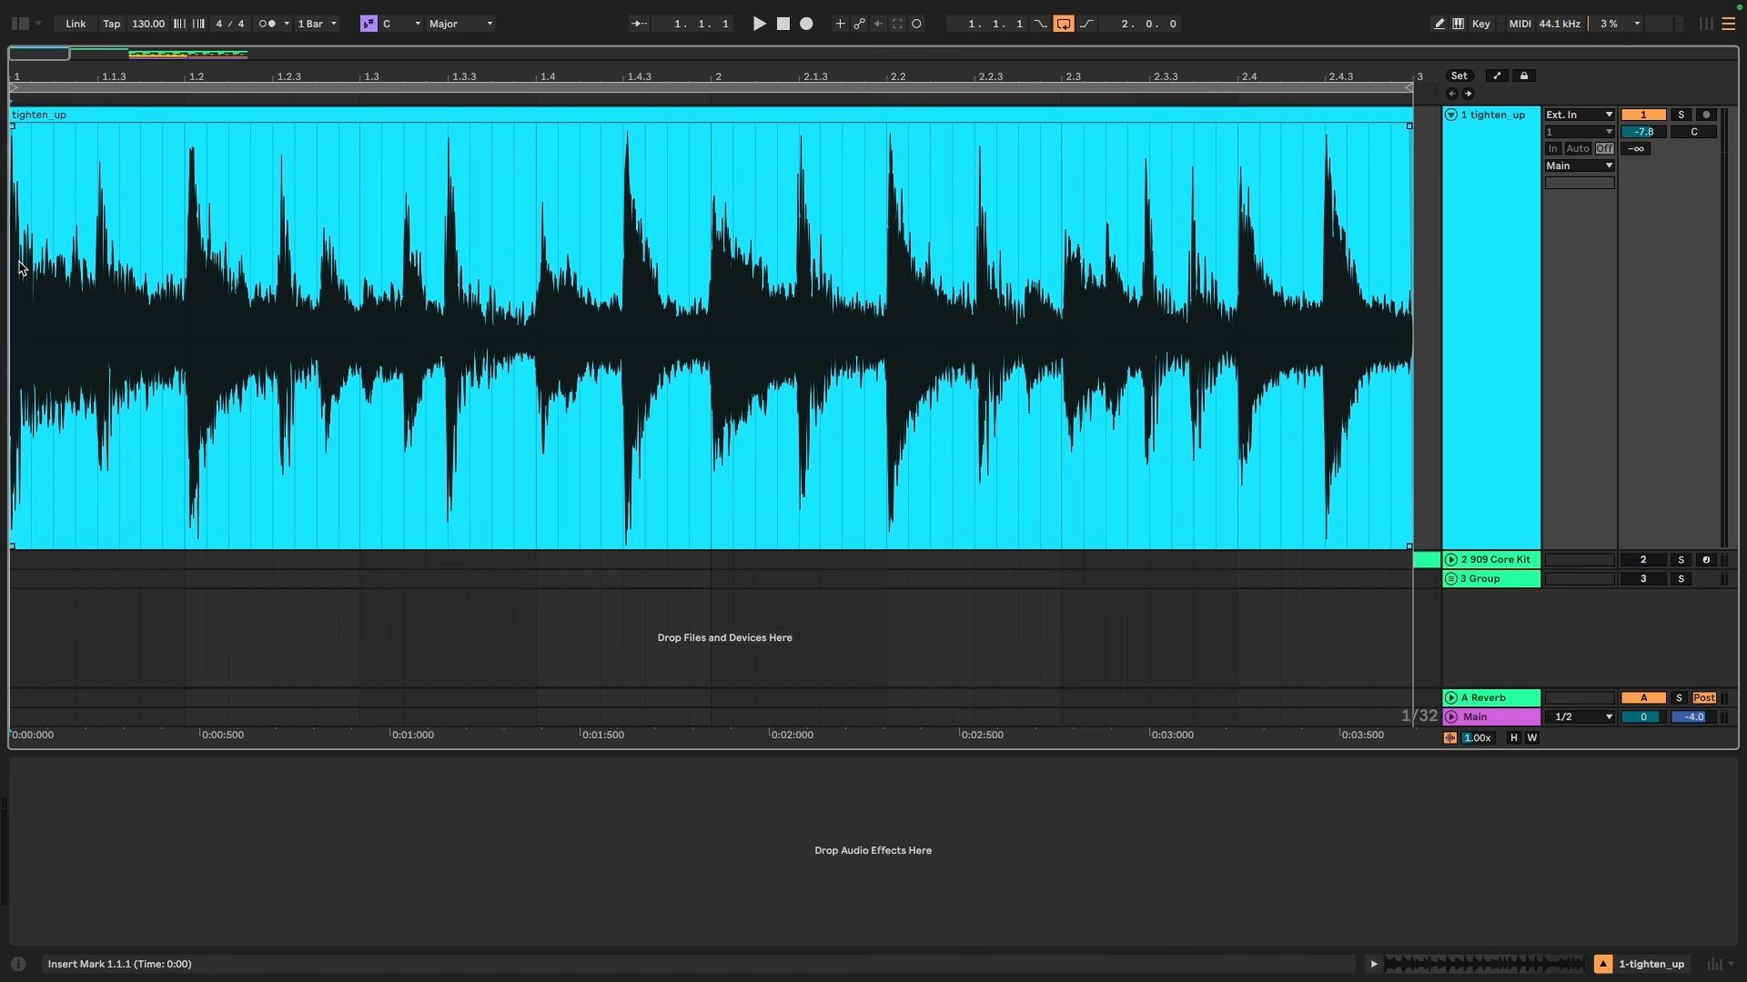
left_click_drag(18, 269, 273, 259)
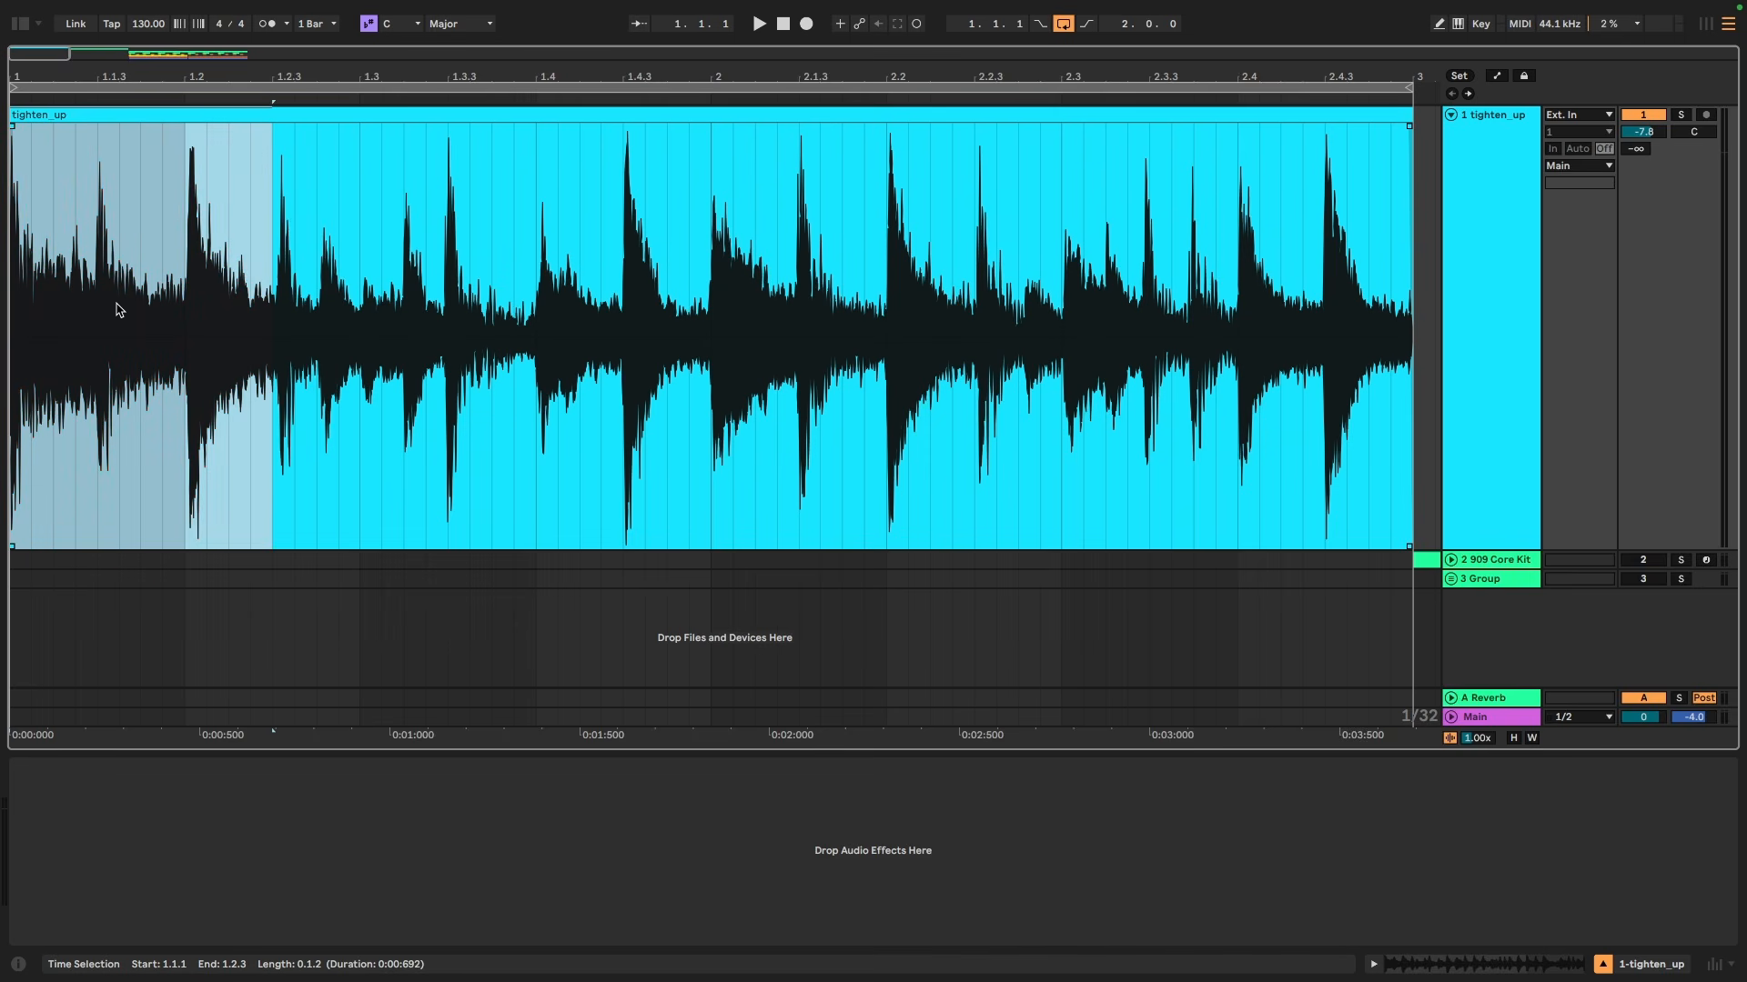
key("ctrl+d")
Step: Play the loop and extend the duplicated clip's end to 1.4.3, then stop playback
left_click(188, 108)
key("space")
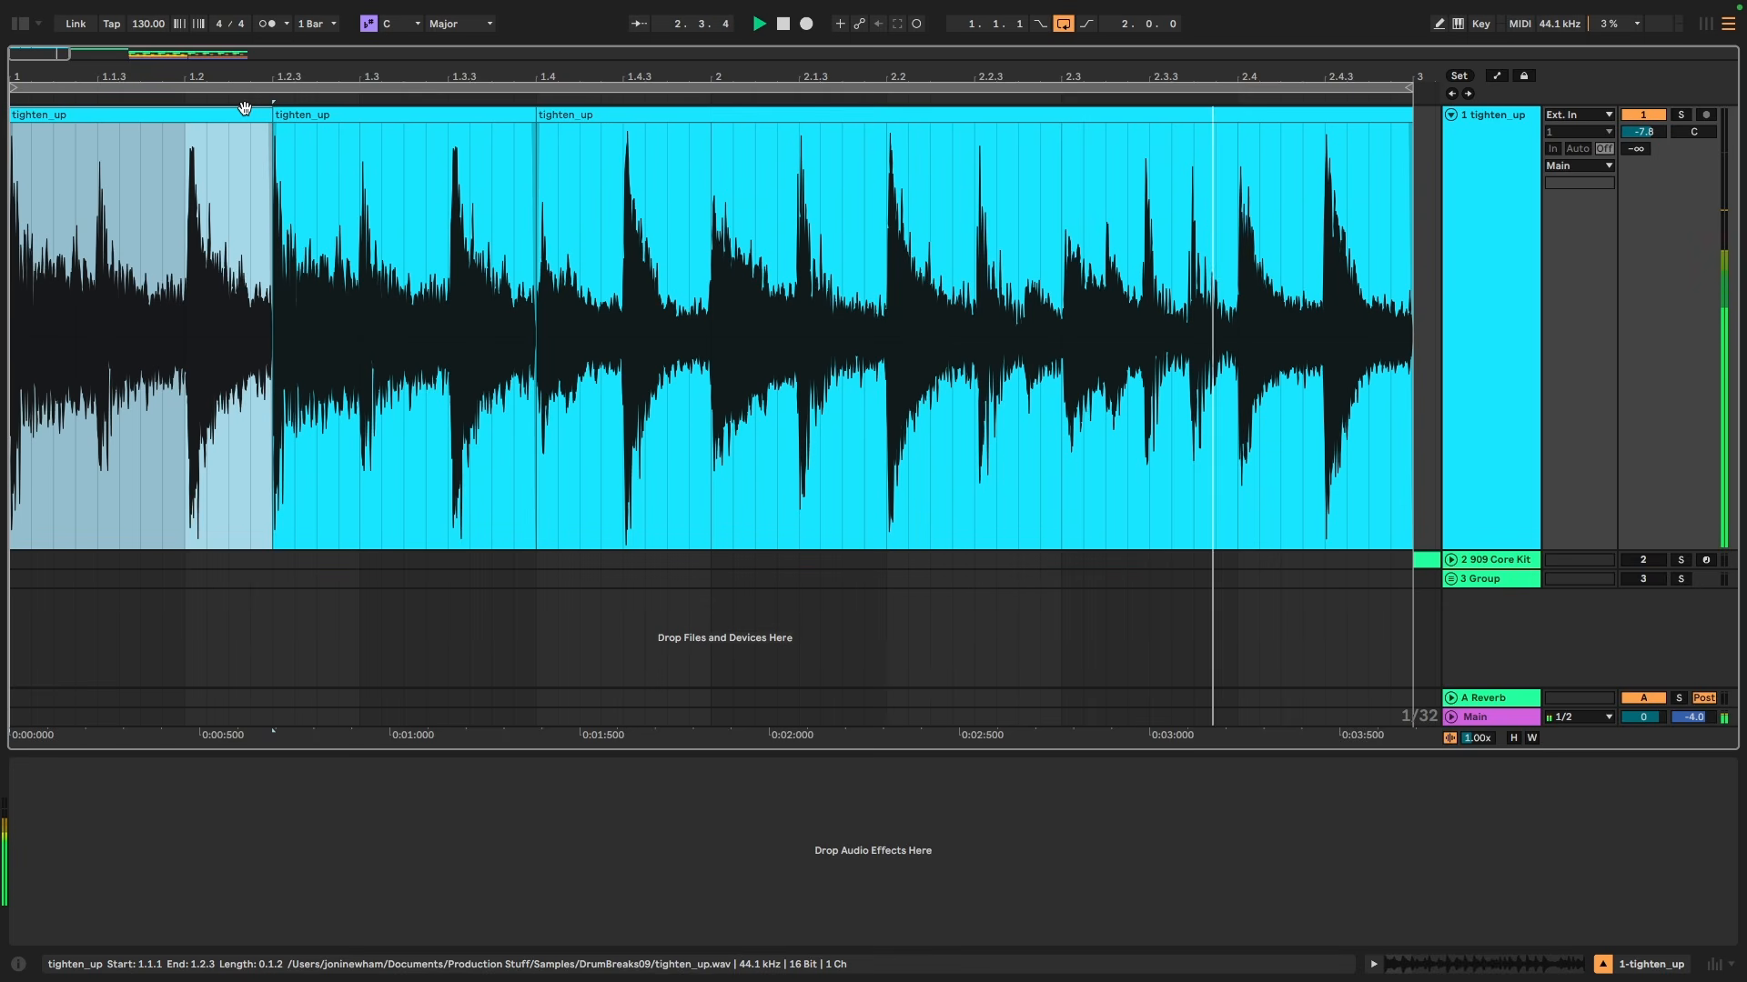
left_click(528, 113)
left_click_drag(529, 111, 624, 114)
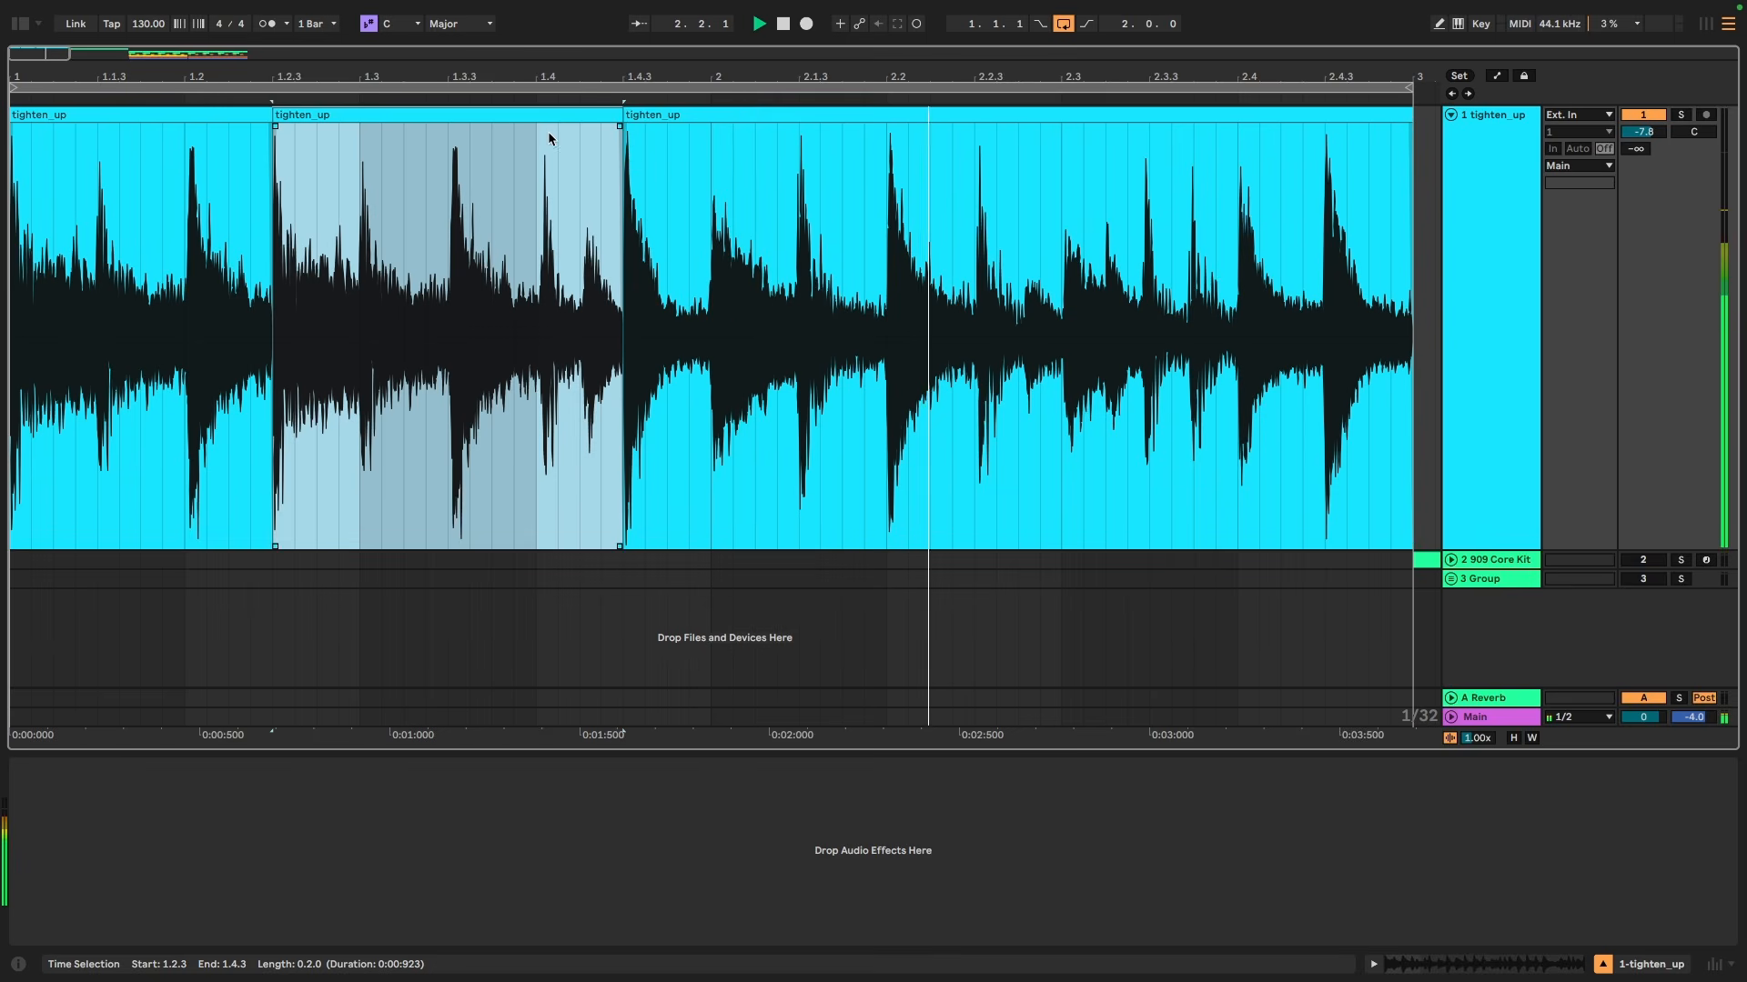
key("space")
Step: Set the grid to 1/16 and highlight the individual hits and sections in the first two tighten_up clips
left_click(80, 161)
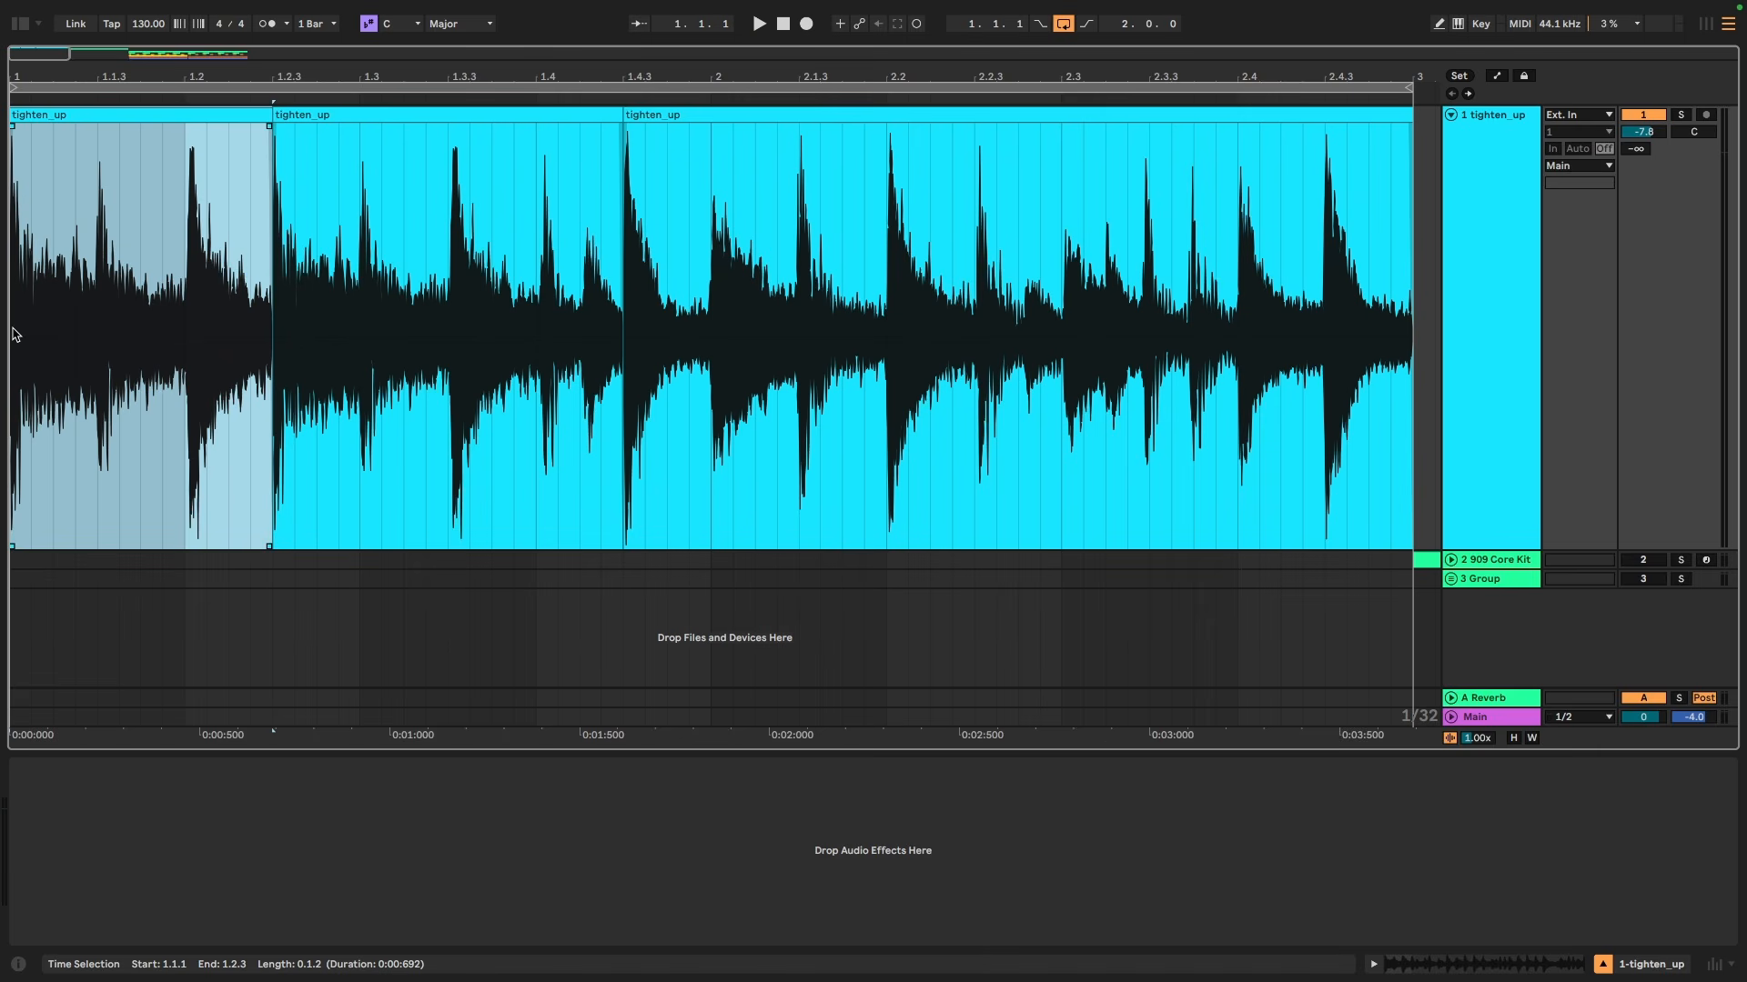
key("super+2")
mouse_move(58, 245)
left_mouse_down()
mouse_move(46, 266)
mouse_move(283, 299)
mouse_move(436, 258)
left_mouse_up()
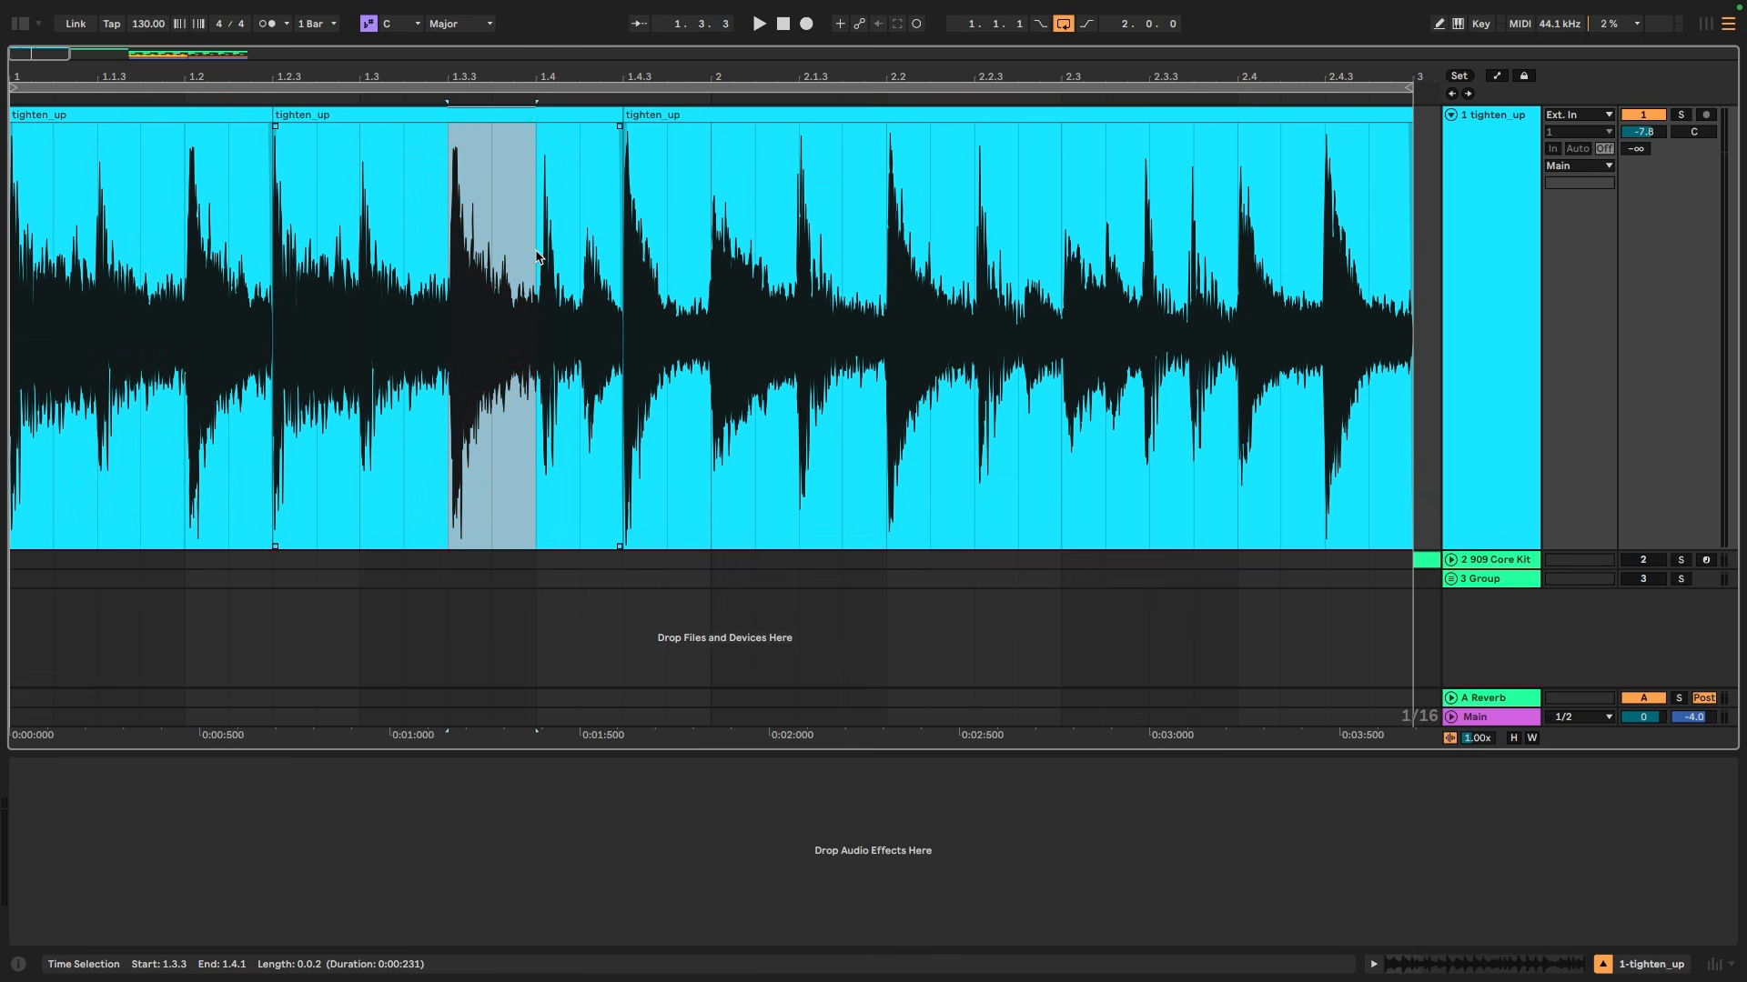
double_click(298, 269)
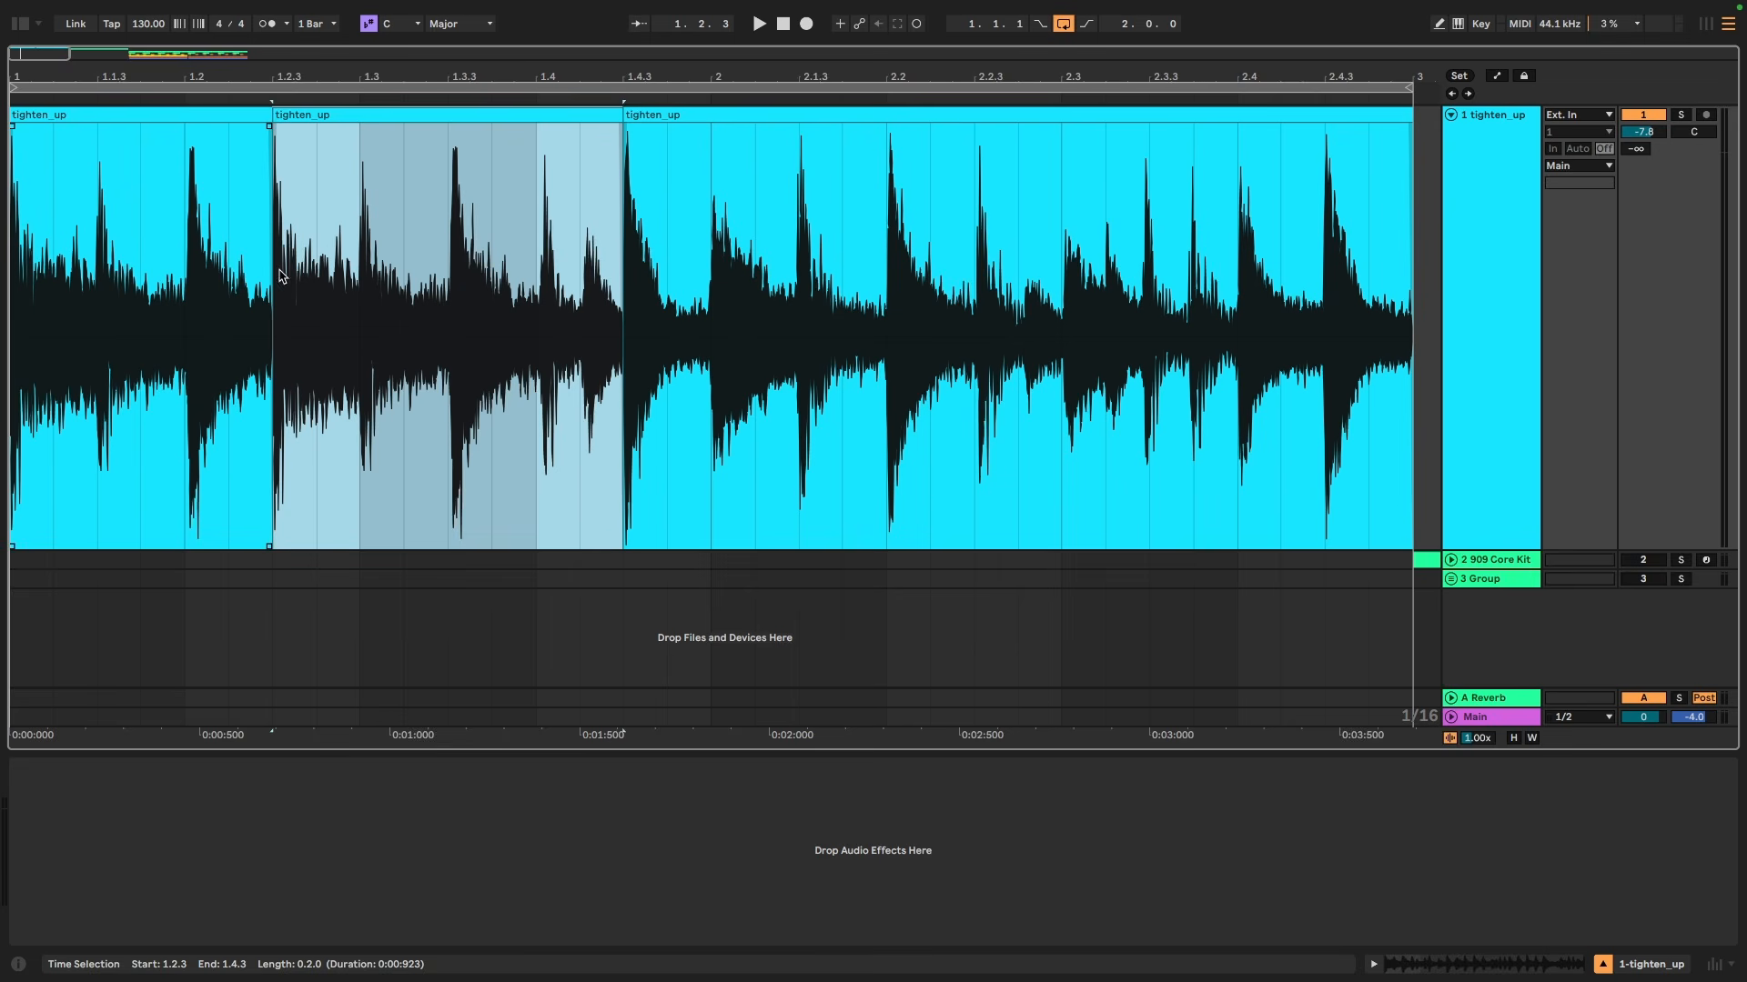
left_click(254, 225)
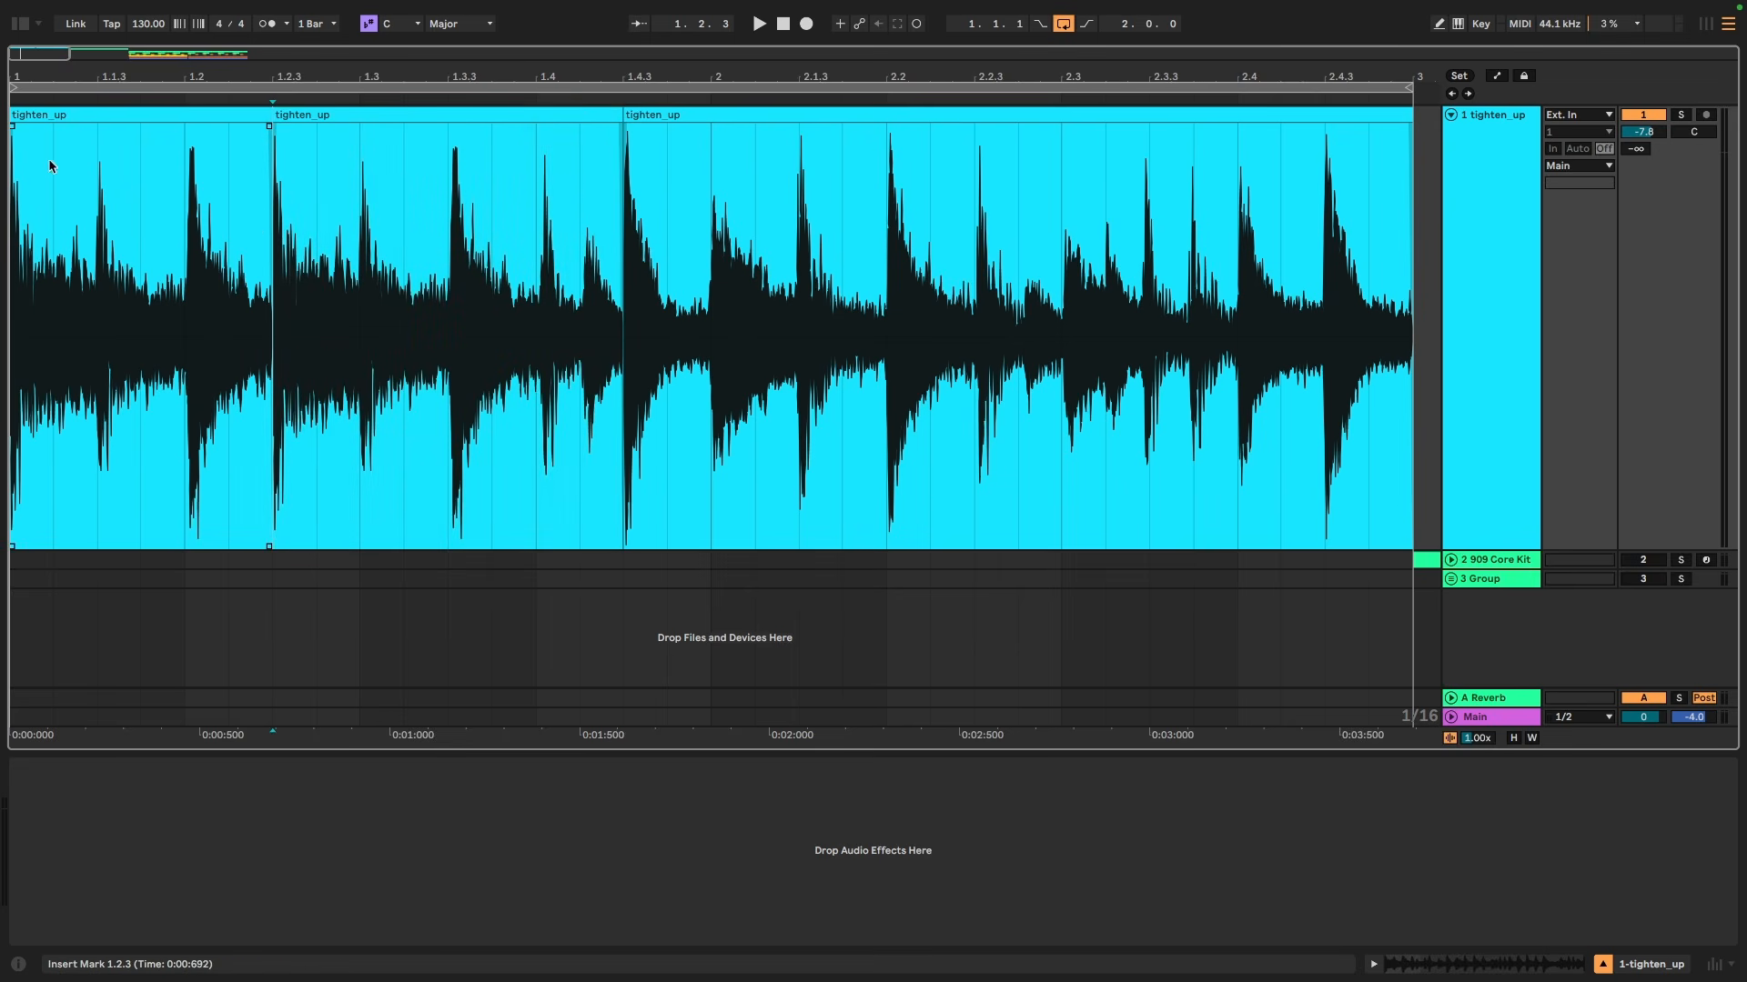
left_click(287, 119)
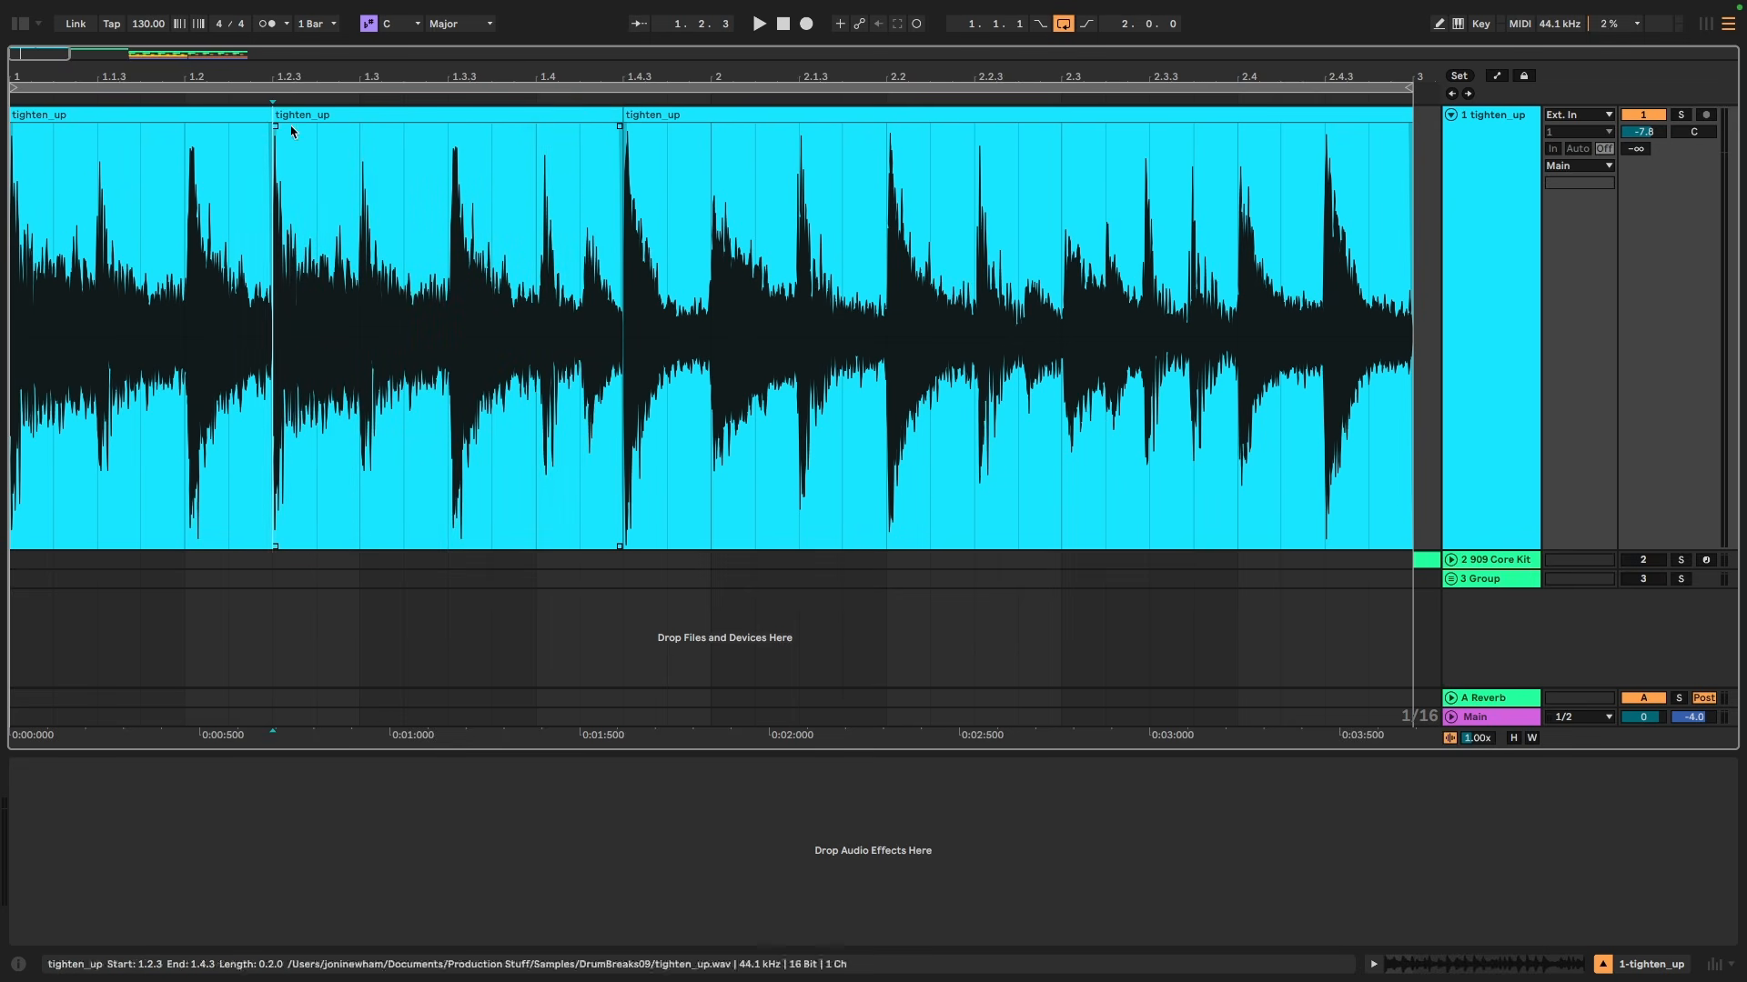
left_click_drag(277, 221, 360, 186)
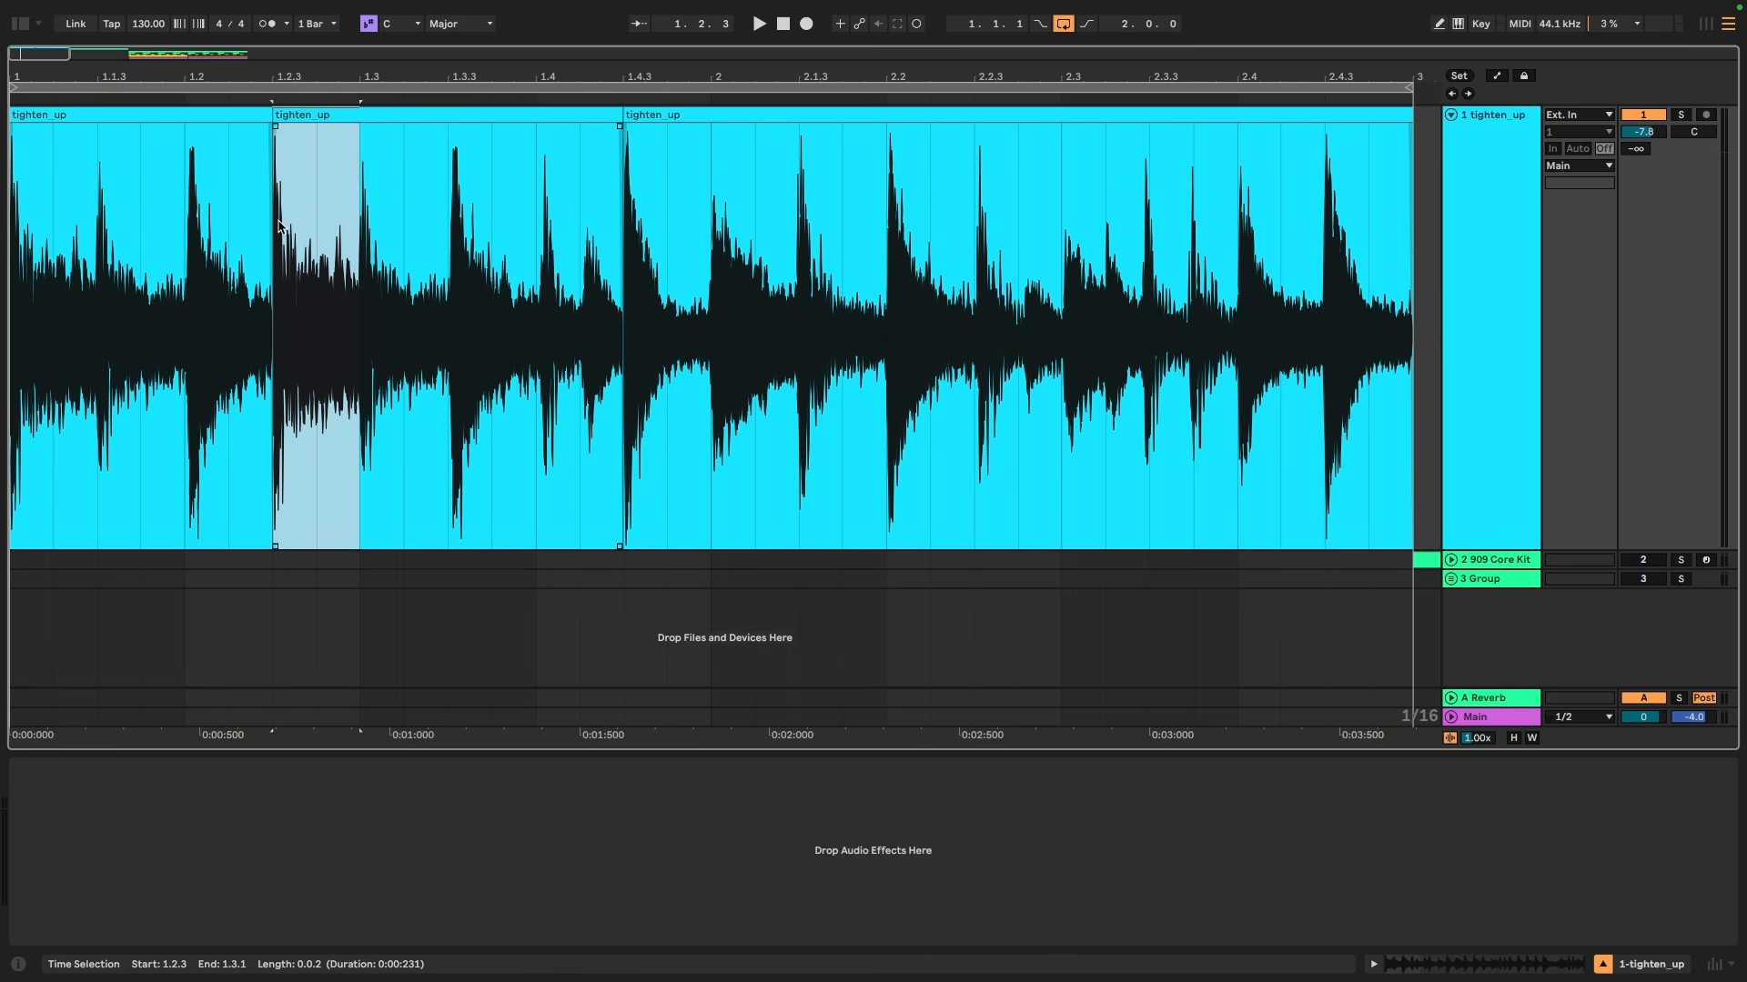
left_click_drag(275, 241, 466, 251)
Step: Rearrange the first two clips to span 1.1.1–1.3.1 and 1.3.1–2.1.1, and loop and play that bar
left_click_drag(627, 114, 536, 115)
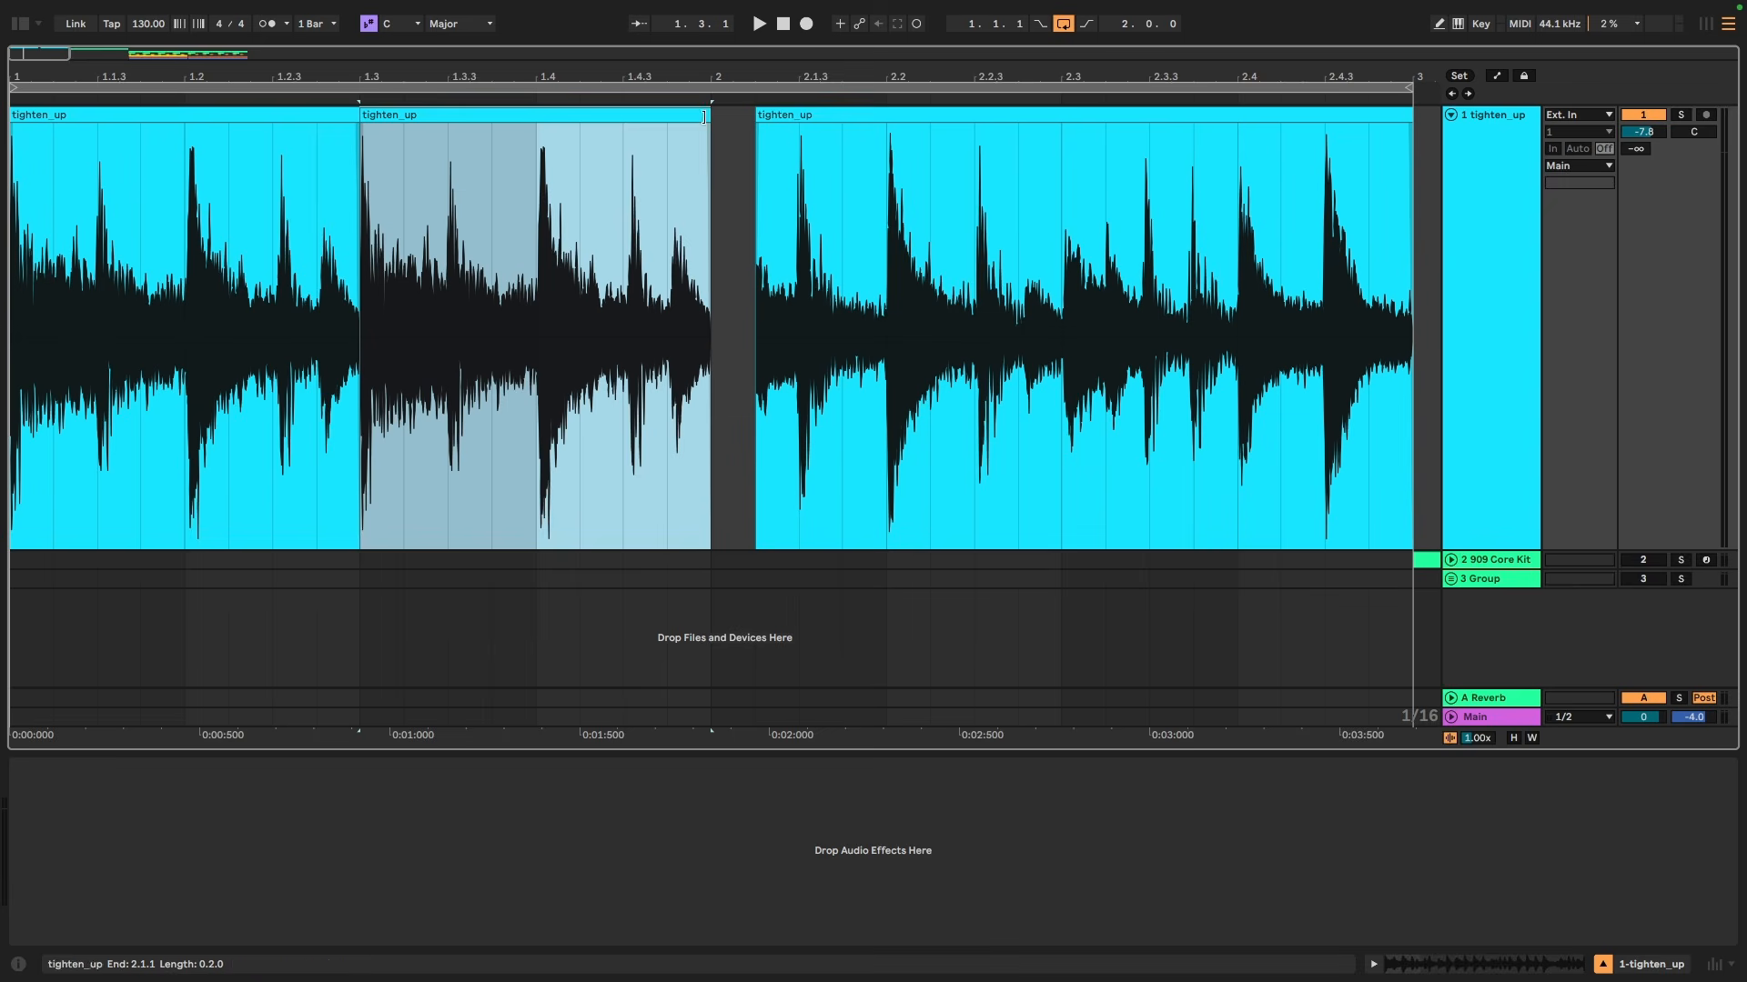
left_click_drag(709, 273, 34, 250)
key("ctrl+l")
key("space")
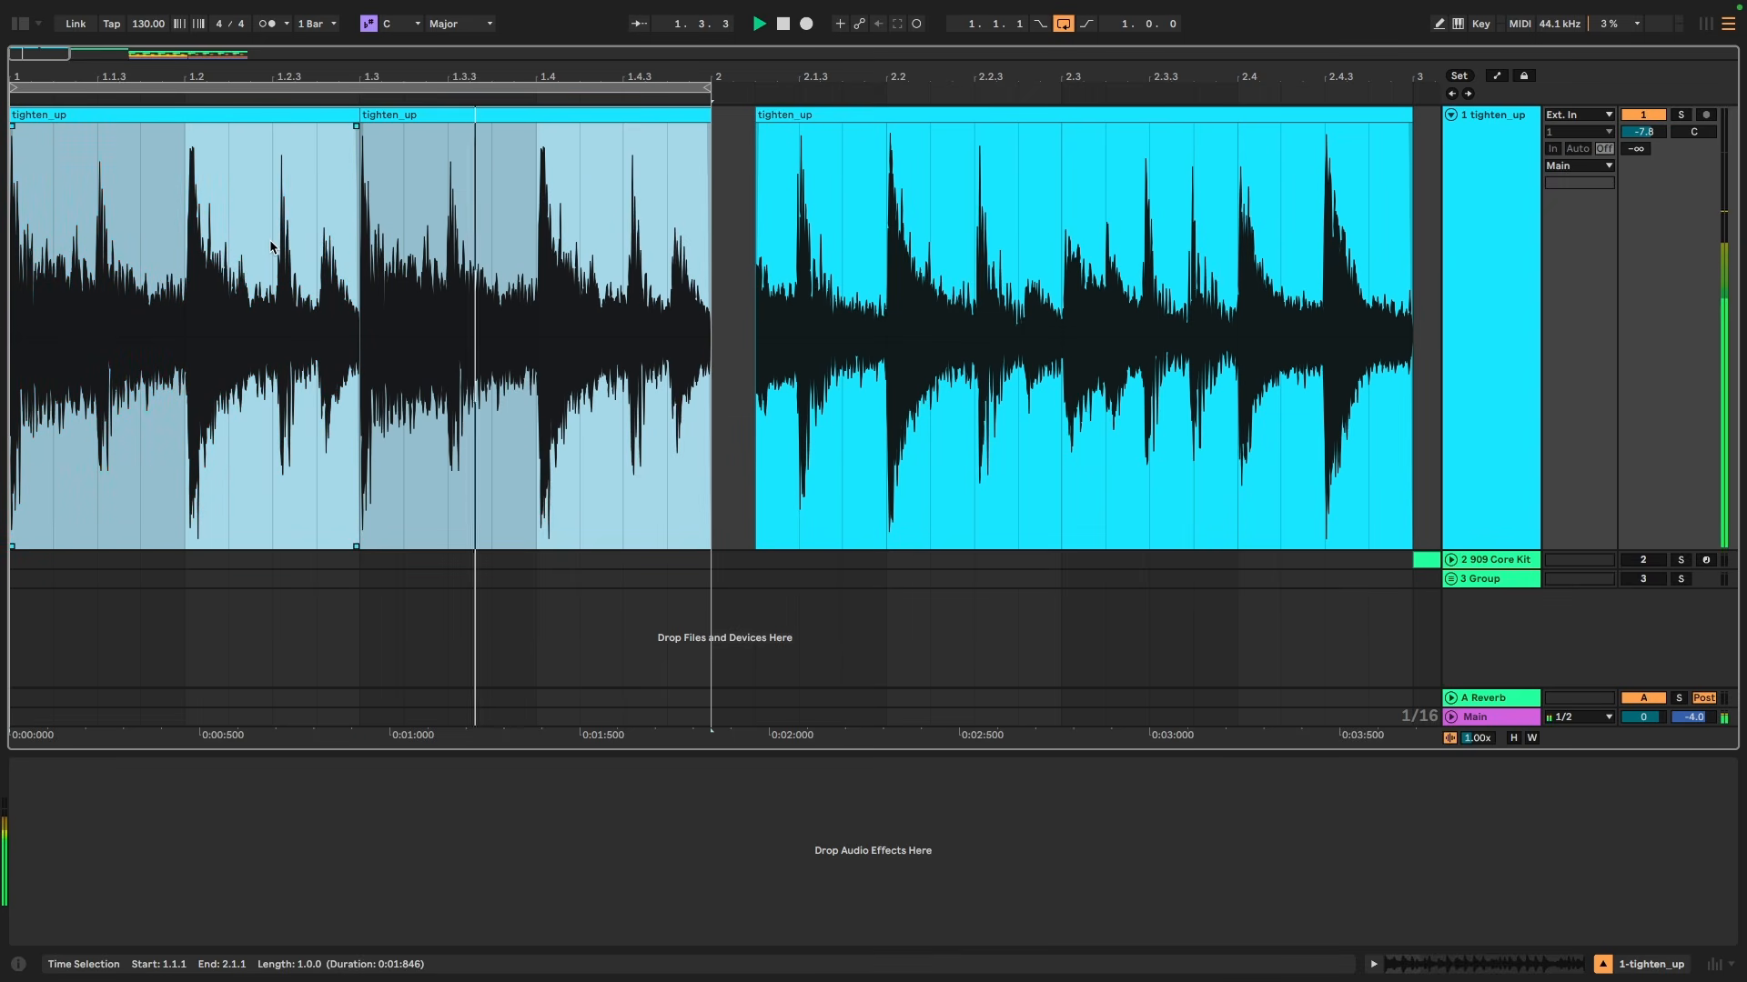
key("z")
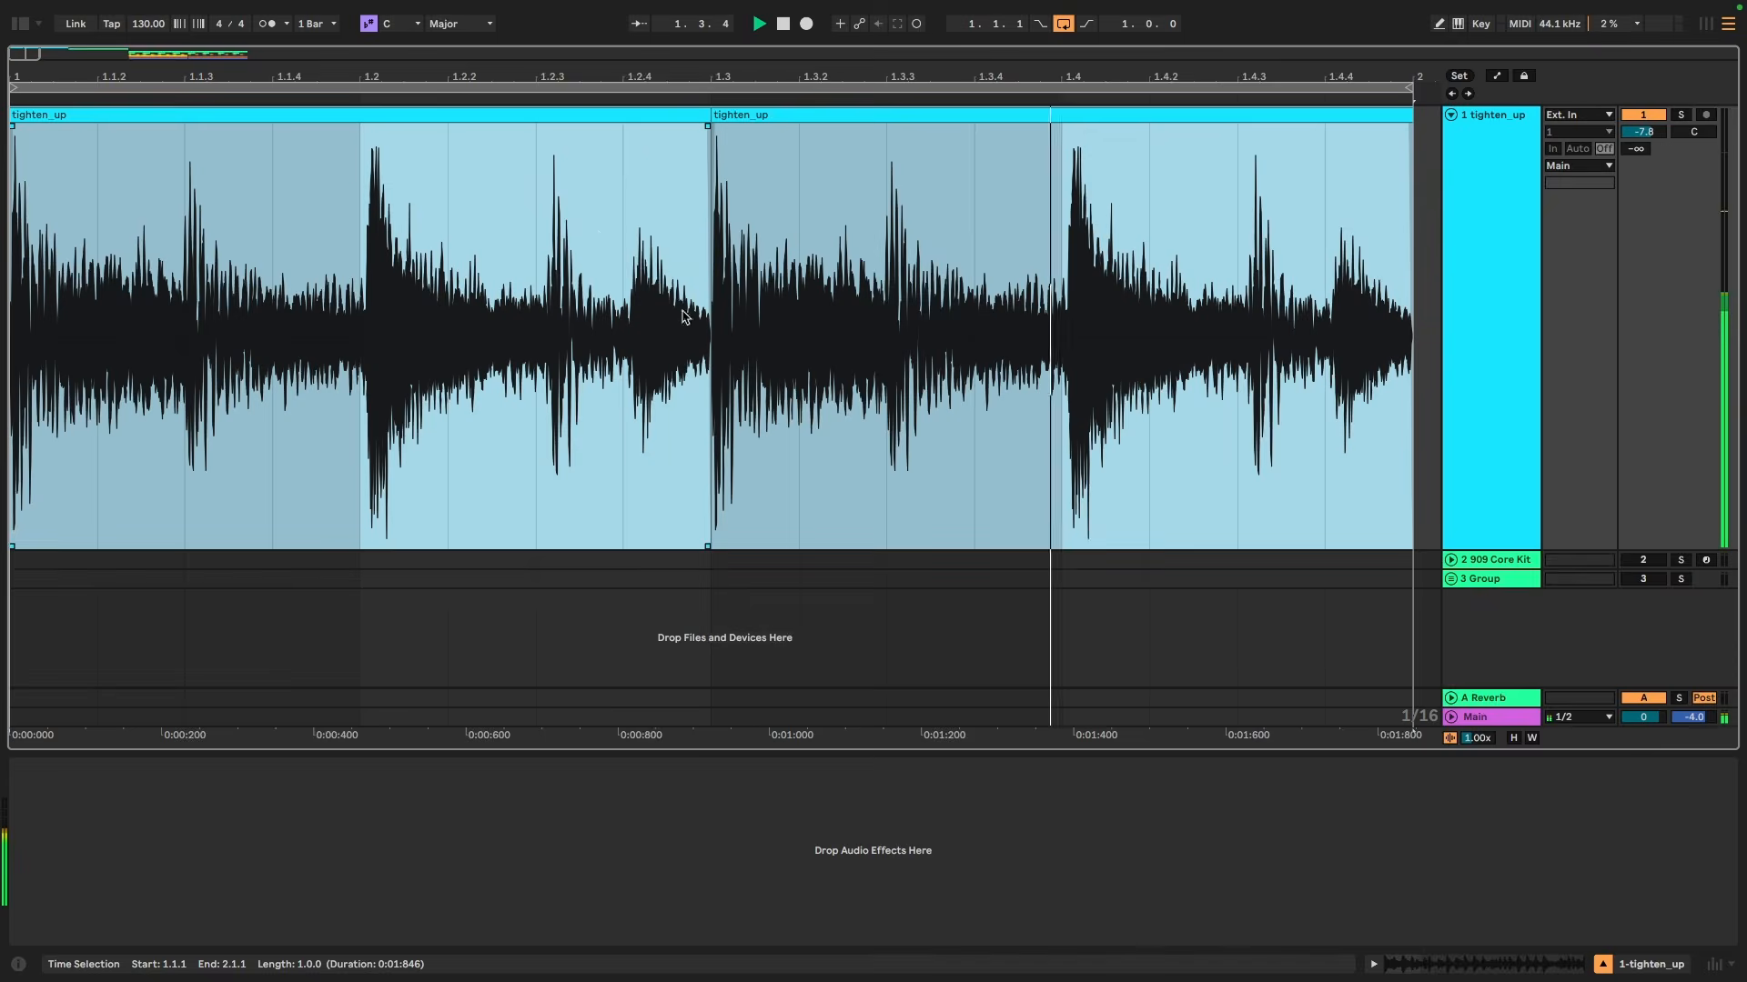
Step: Move the second clip's start to 1.2.3, fill it out to 2.1.1, and play the one-bar loop
left_click(711, 314)
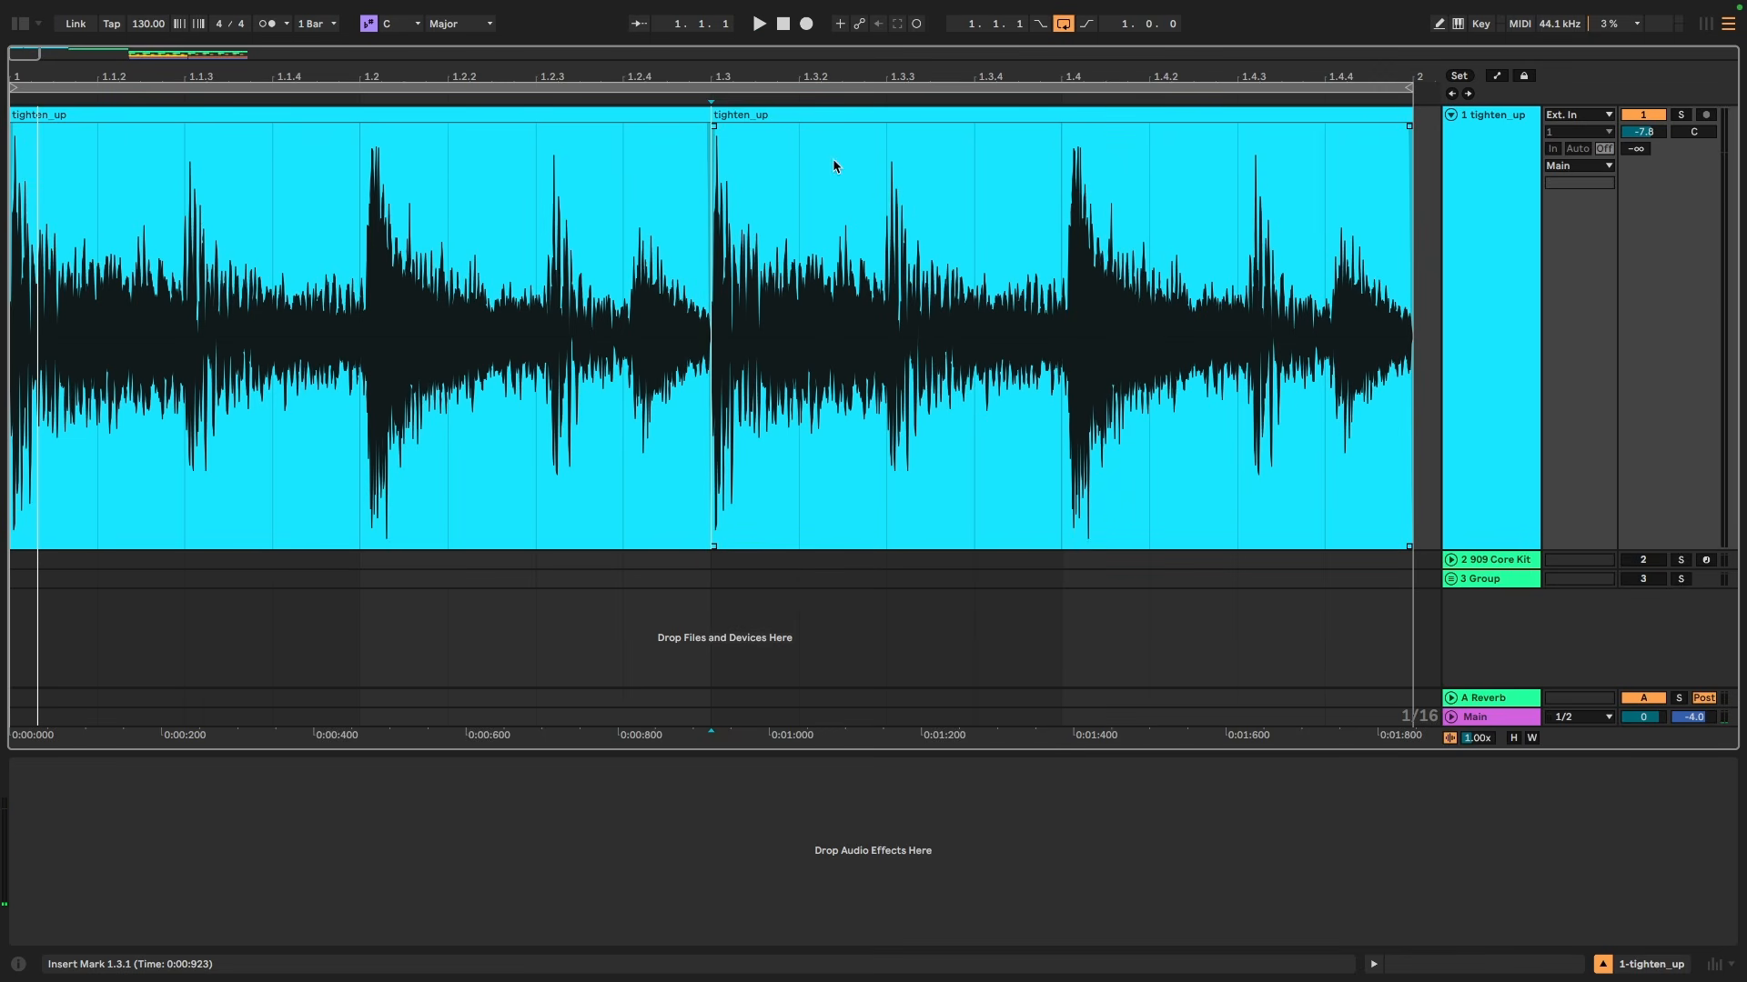
left_click_drag(819, 115, 665, 112)
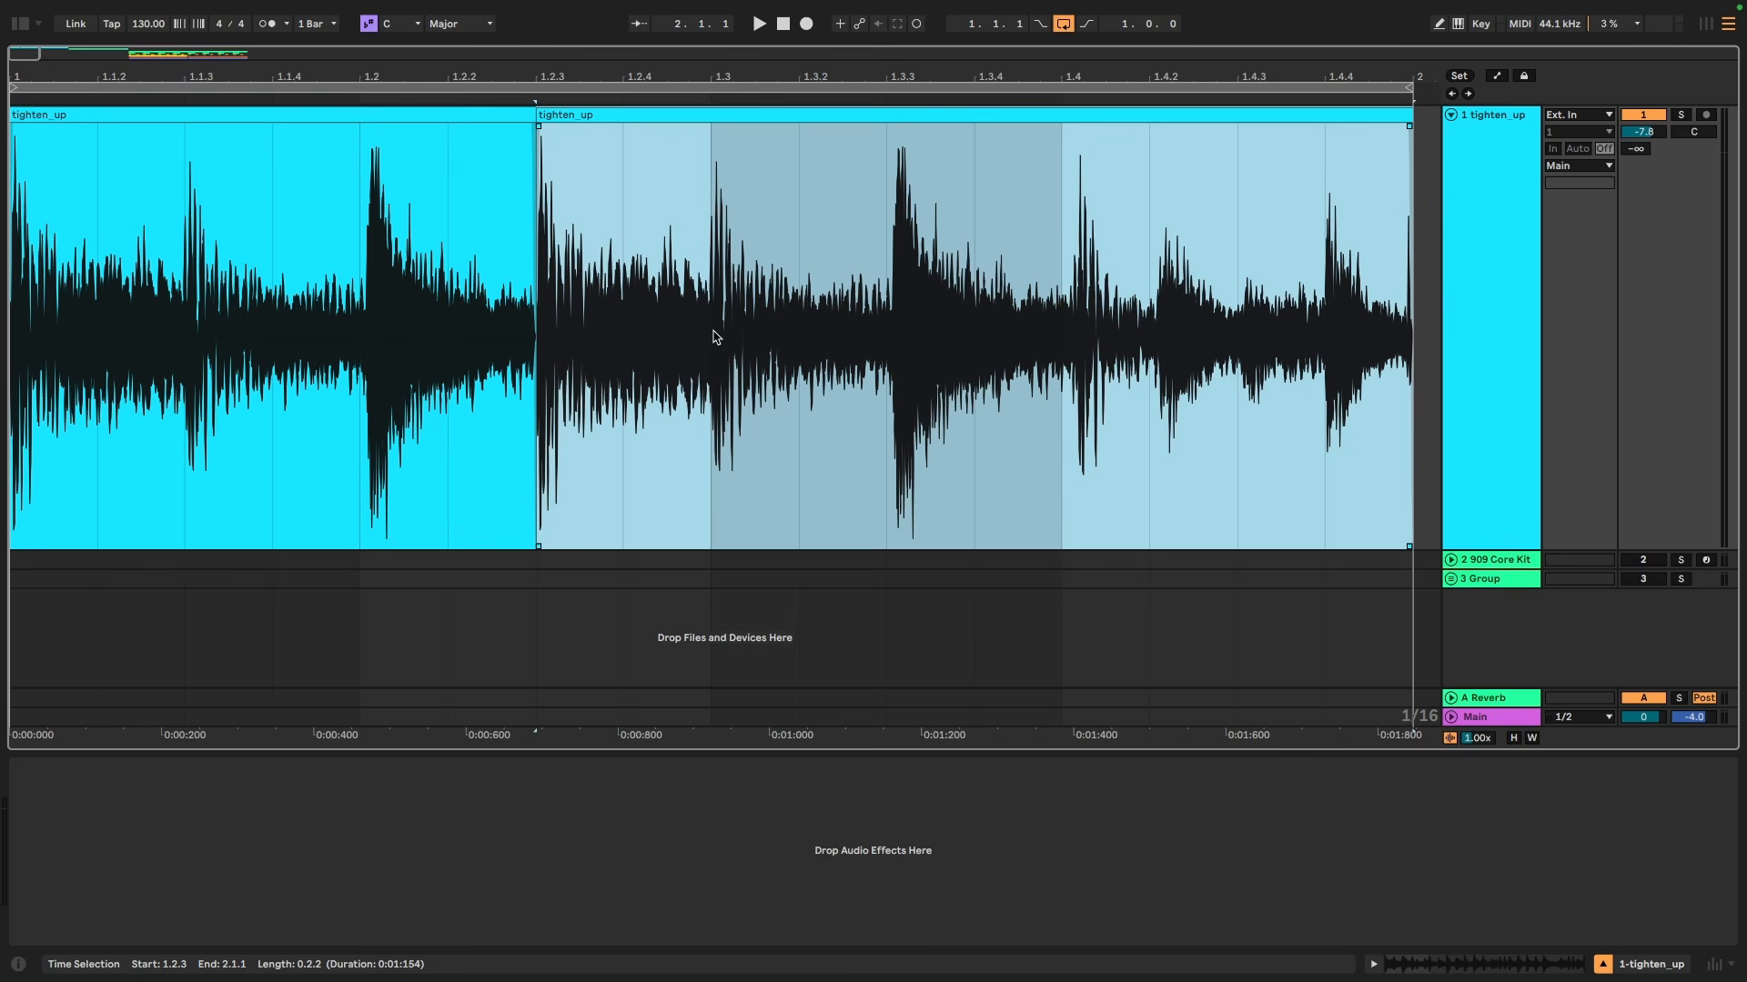
left_click(423, 115)
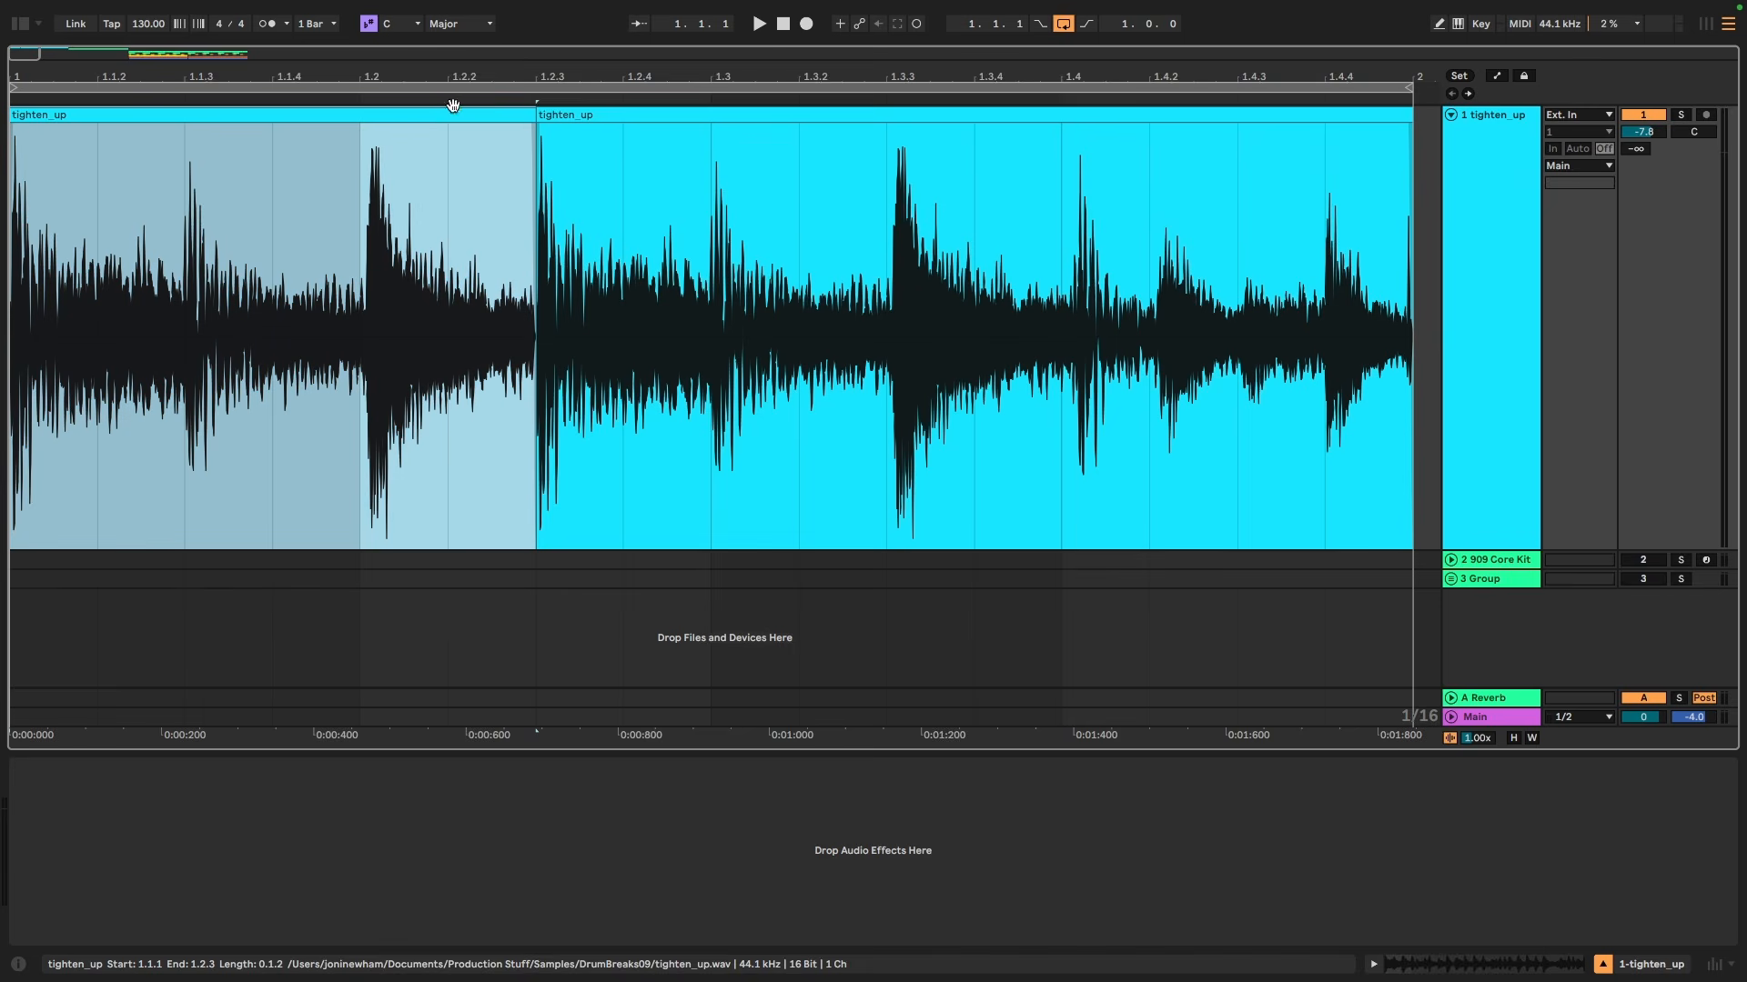
key("space")
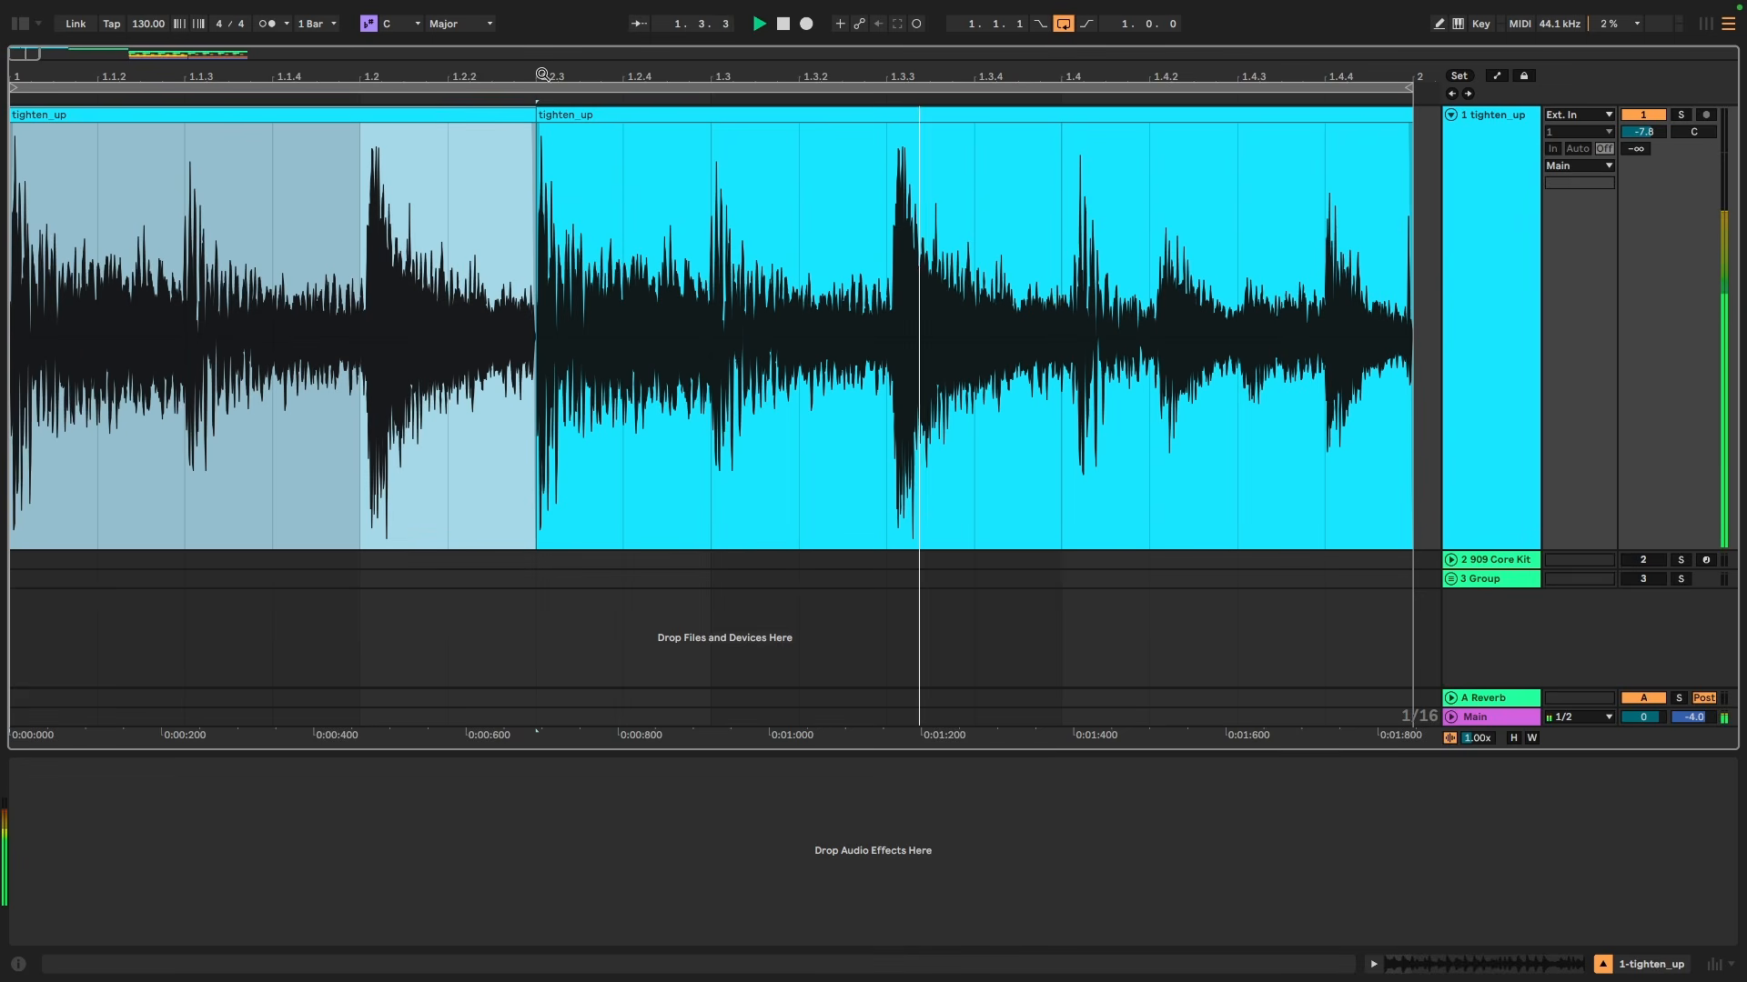
Step: Move the second clip to start at 1.3.3, extend the first clip to meet it, and play the loop
left_click(565, 110)
left_click_drag(565, 110, 907, 128)
left_click(528, 114)
left_click_drag(528, 114, 883, 114)
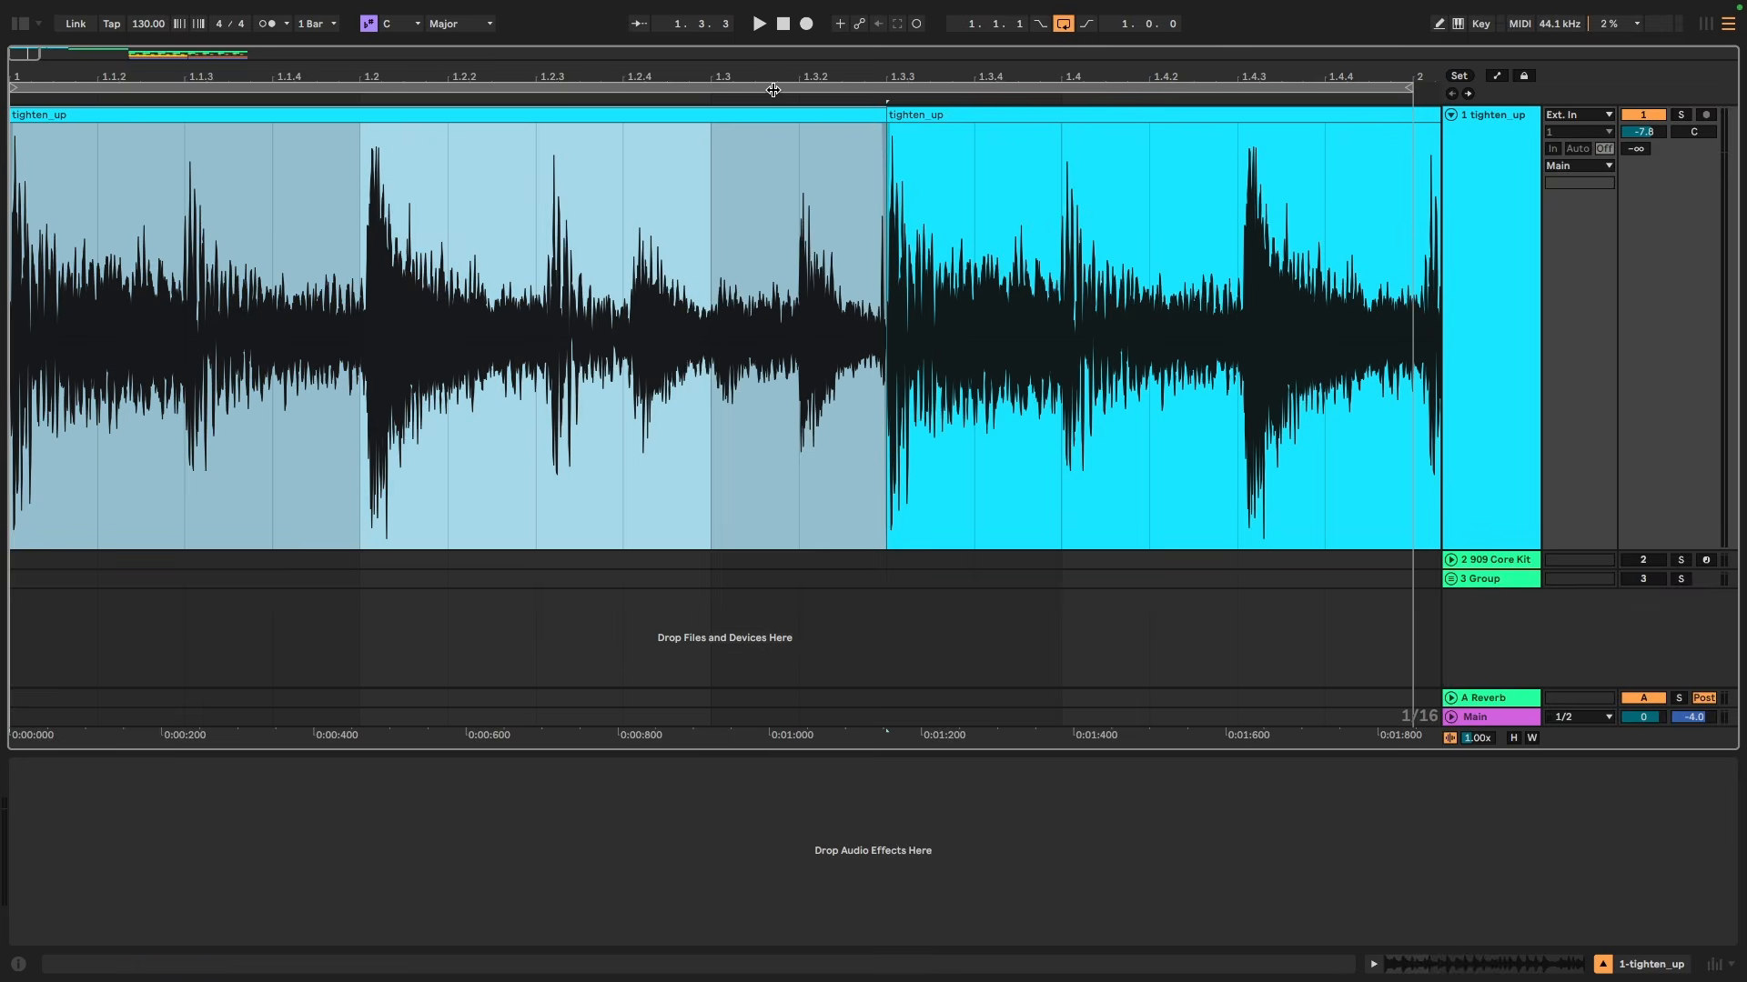
left_click(15, 300)
key("space")
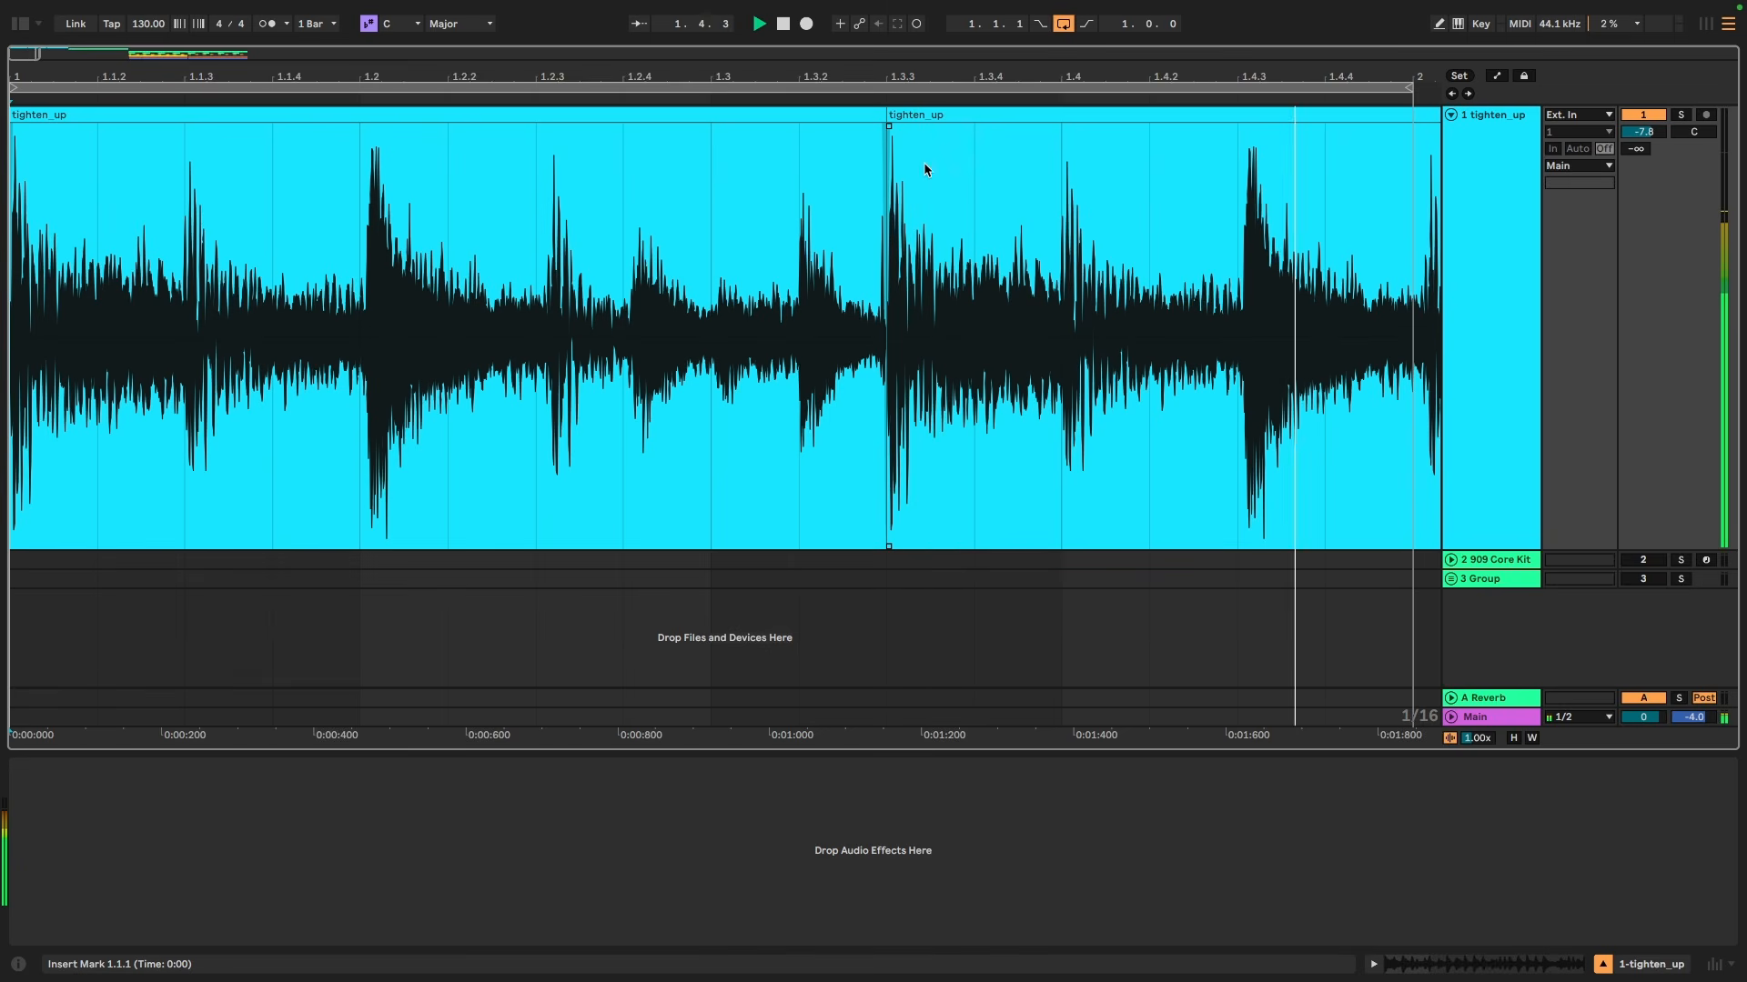
key("space")
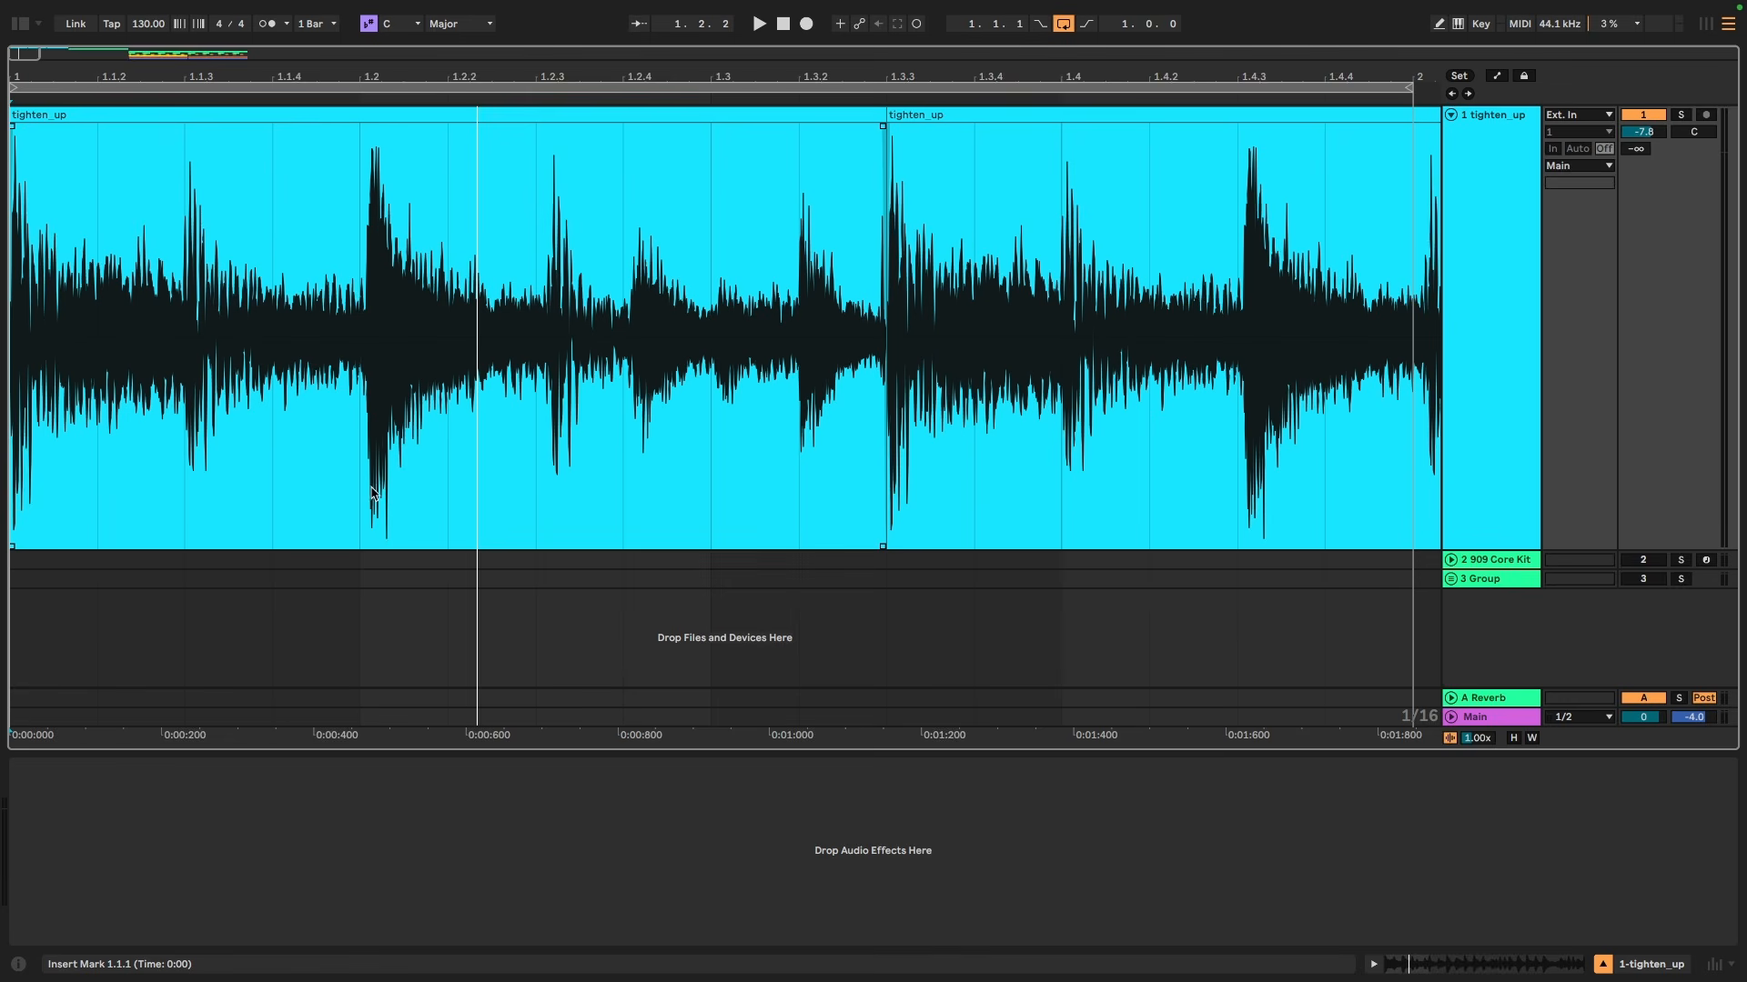
Step: Examine how the repeated phrase divides the bar by highlighting 1.1.1–1.2.3 and 1.3.3–2.1.1 in the two clips
left_click(117, 267)
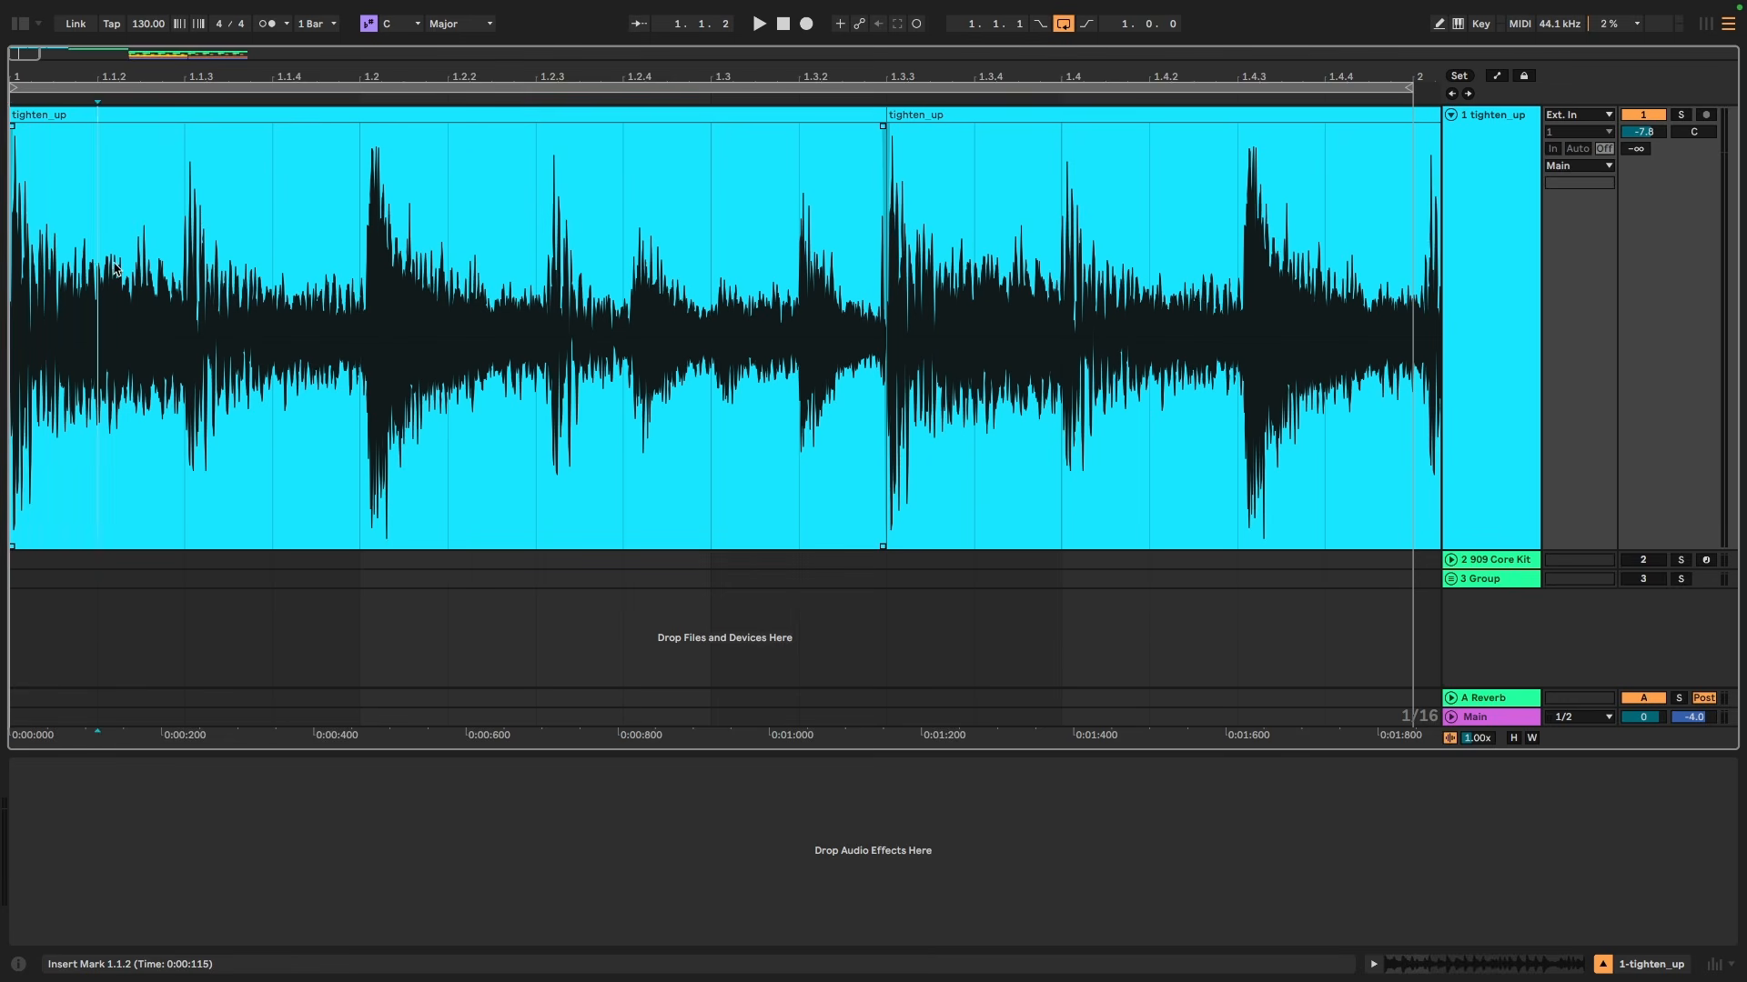
left_click_drag(28, 294, 564, 304)
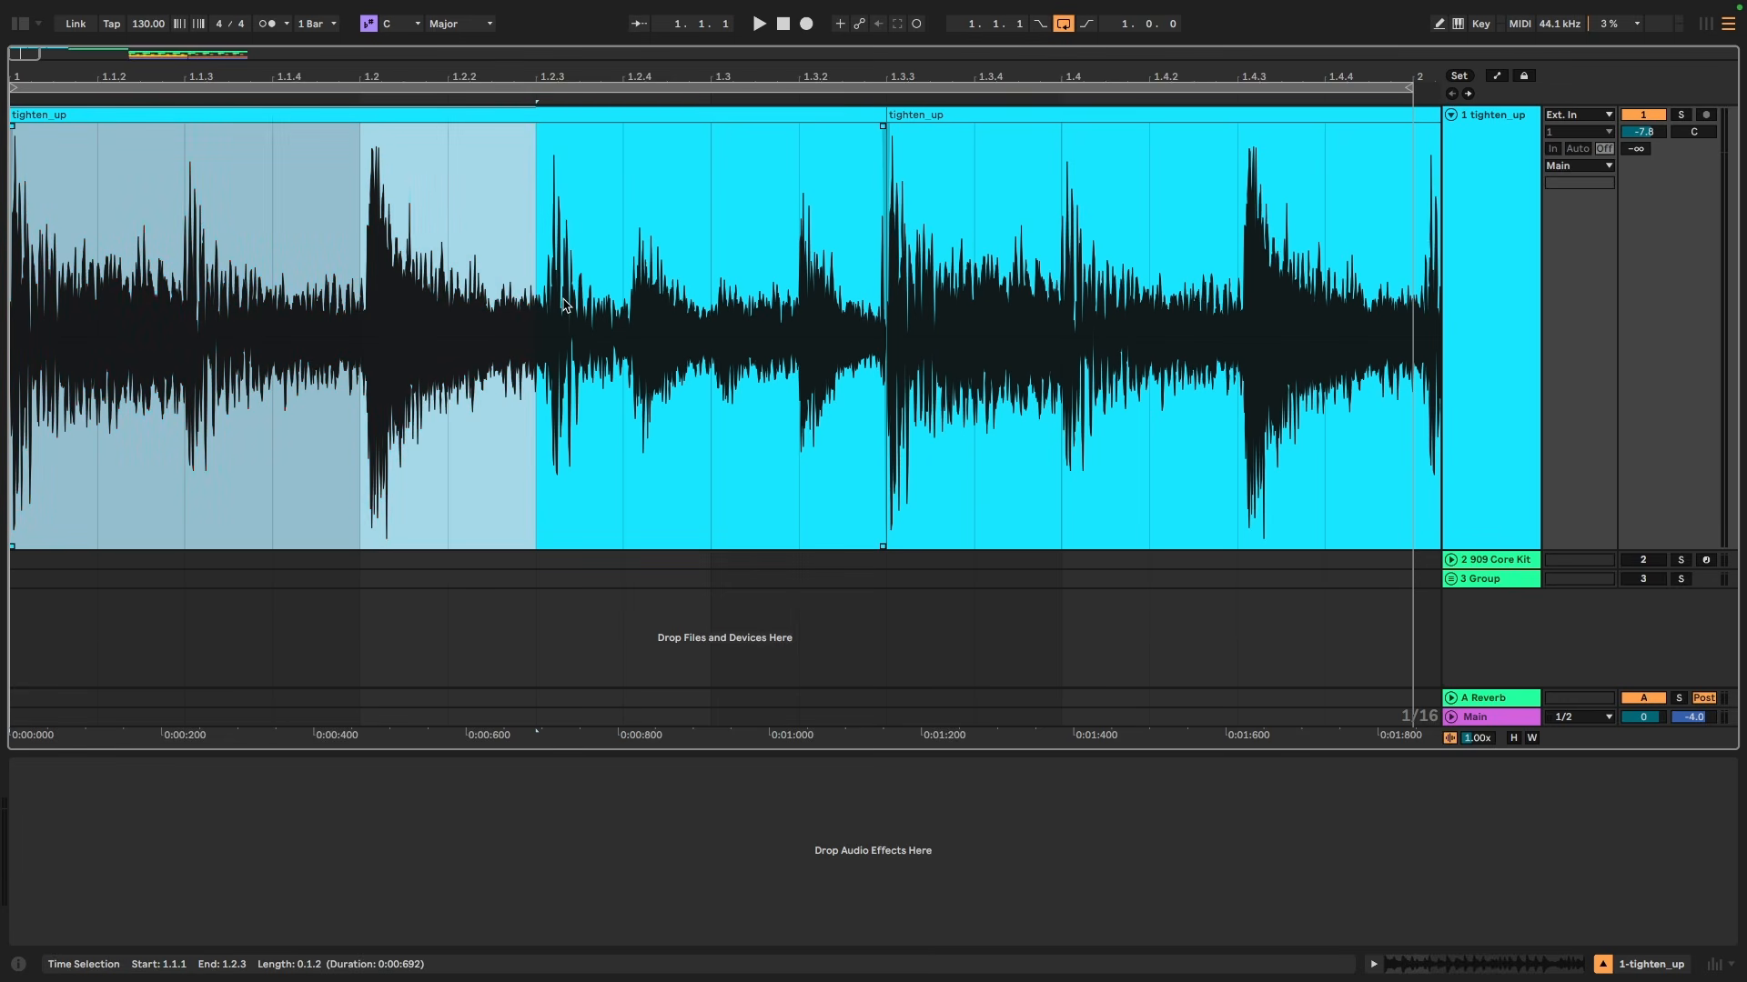
left_click(449, 331)
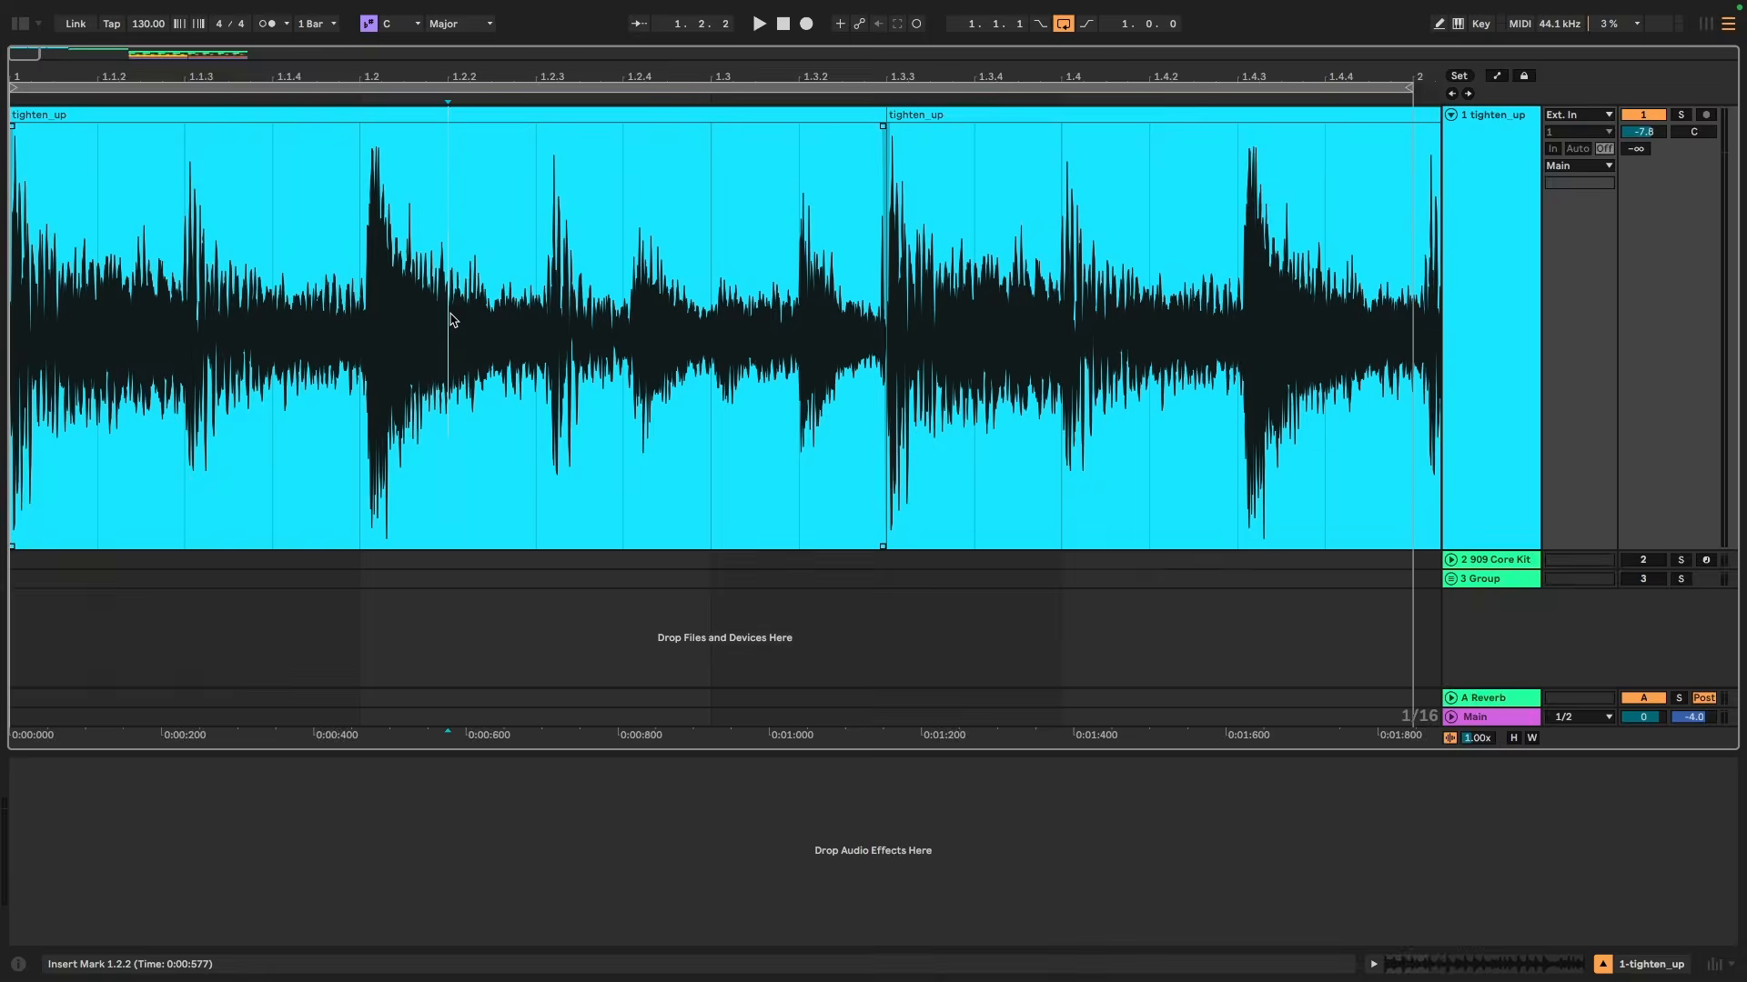
left_click(1000, 115)
left_click(1486, 198)
left_click_drag(1416, 252, 1056, 235)
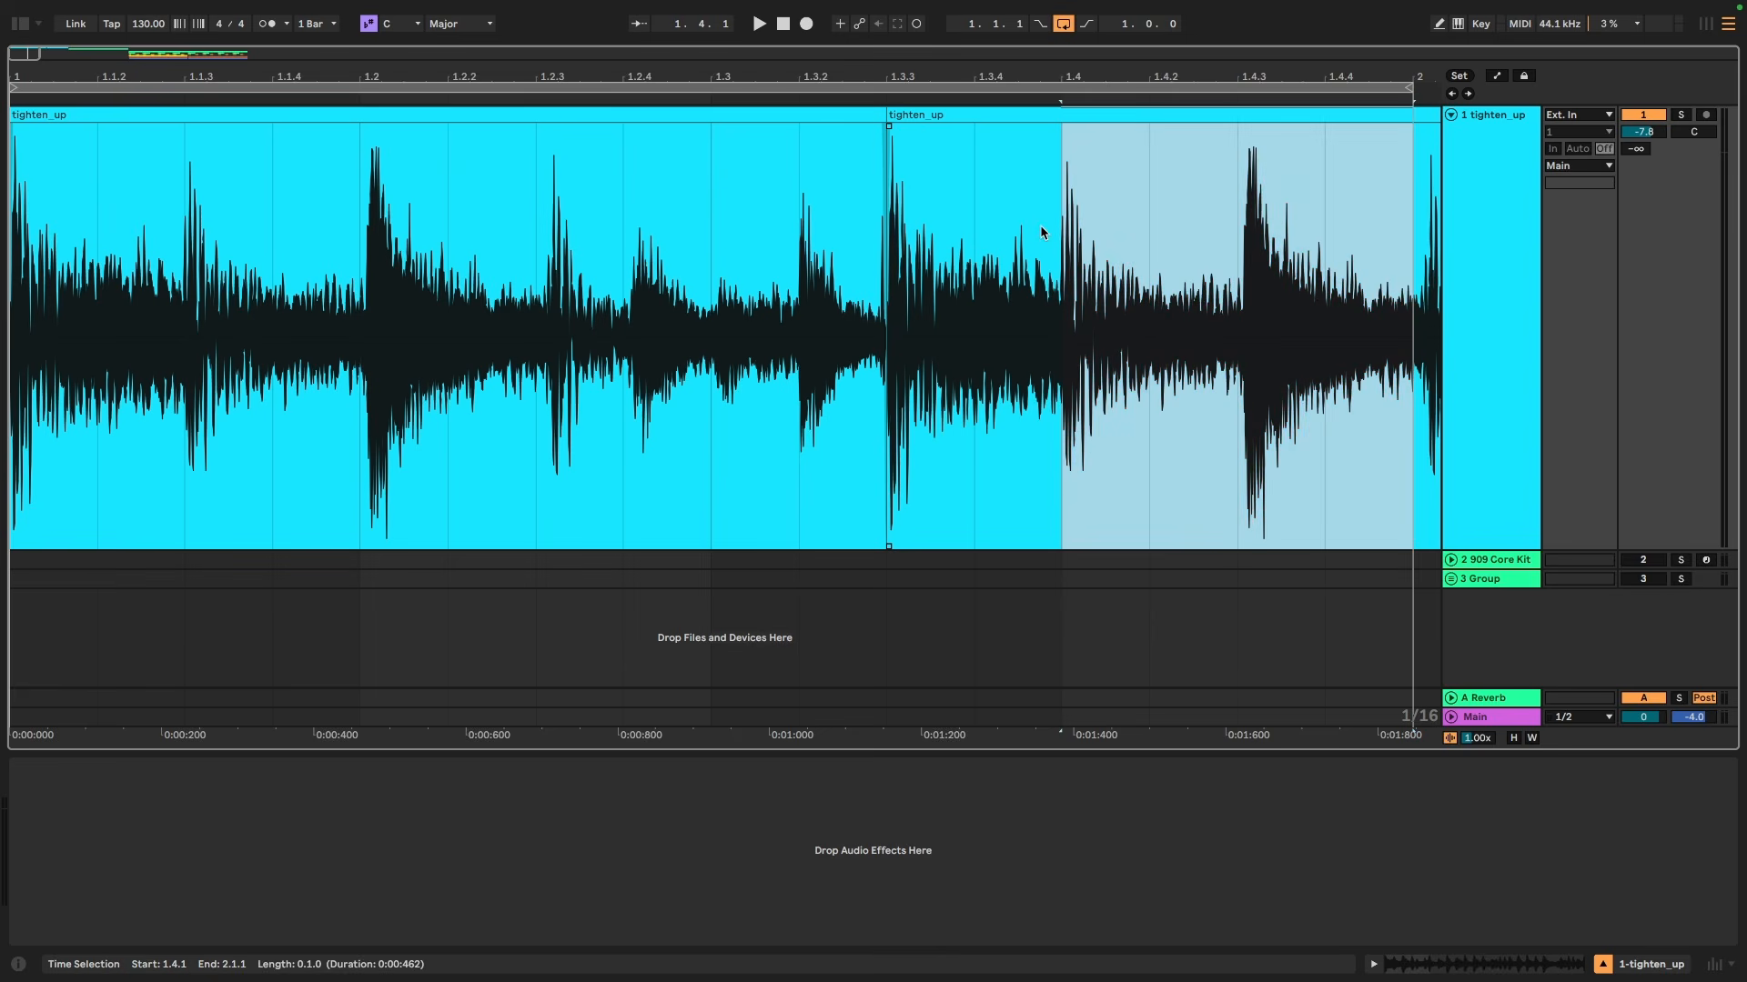
left_click(1041, 232)
left_click_drag(956, 280, 1387, 303)
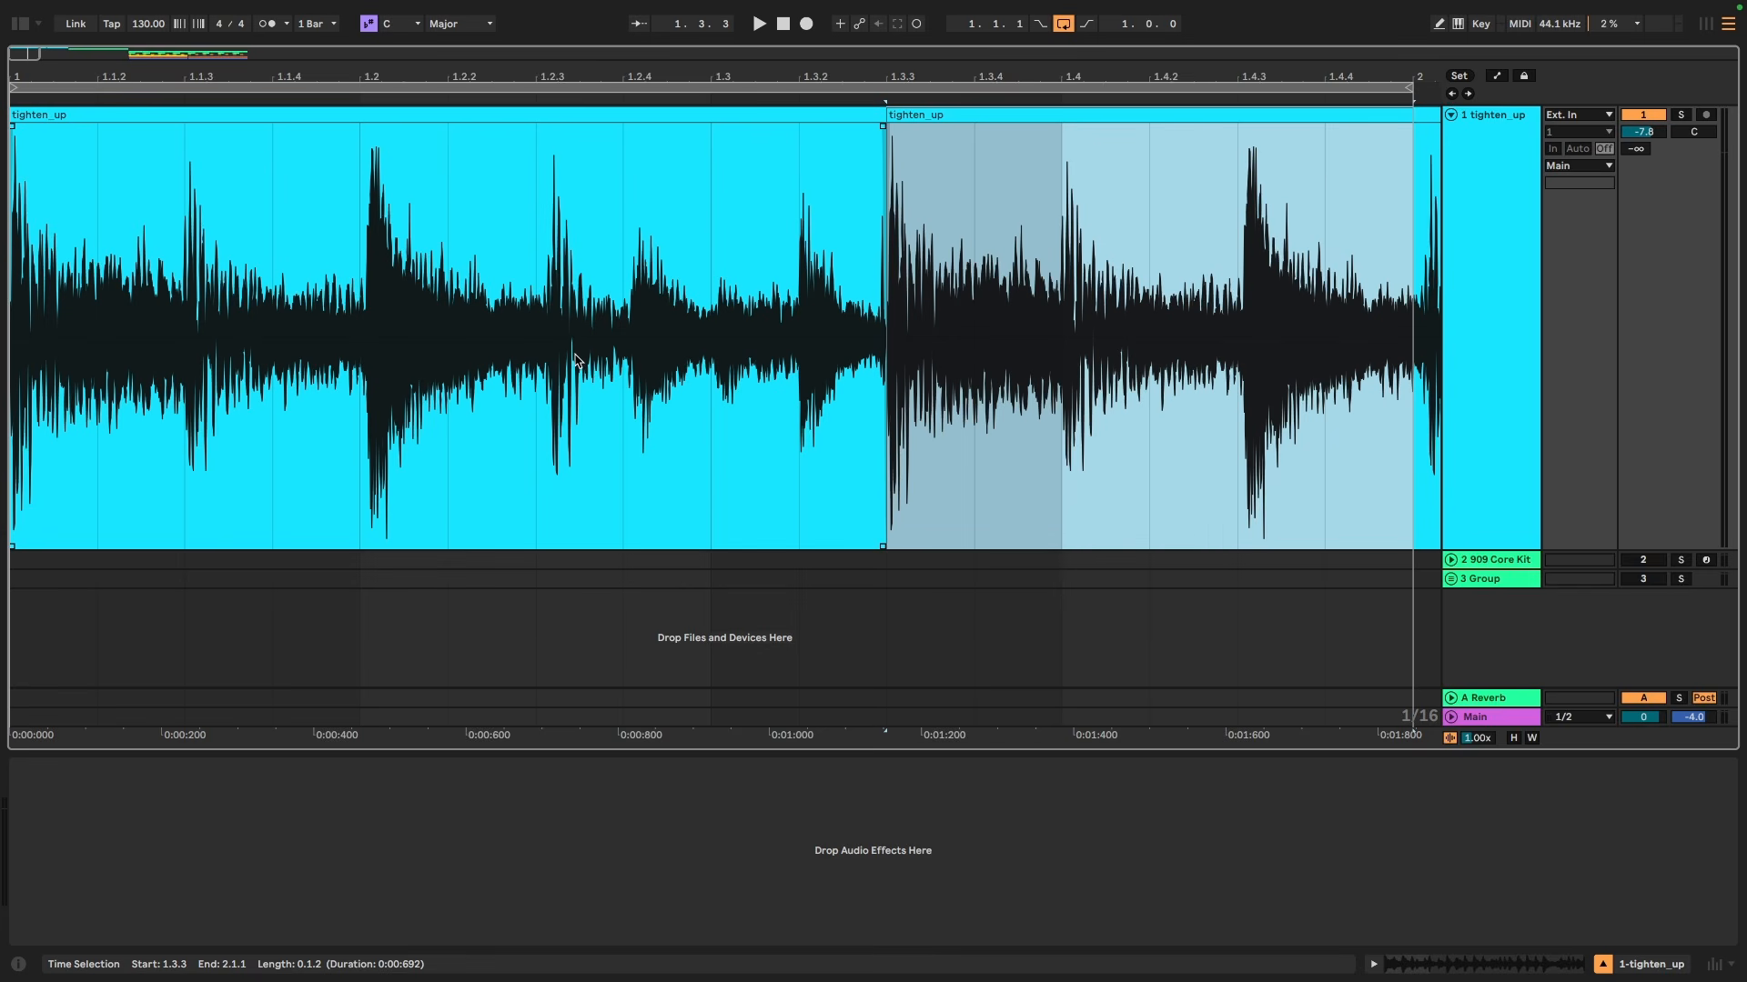
left_click(390, 331)
left_click(132, 291)
left_click_drag(25, 302, 446, 312)
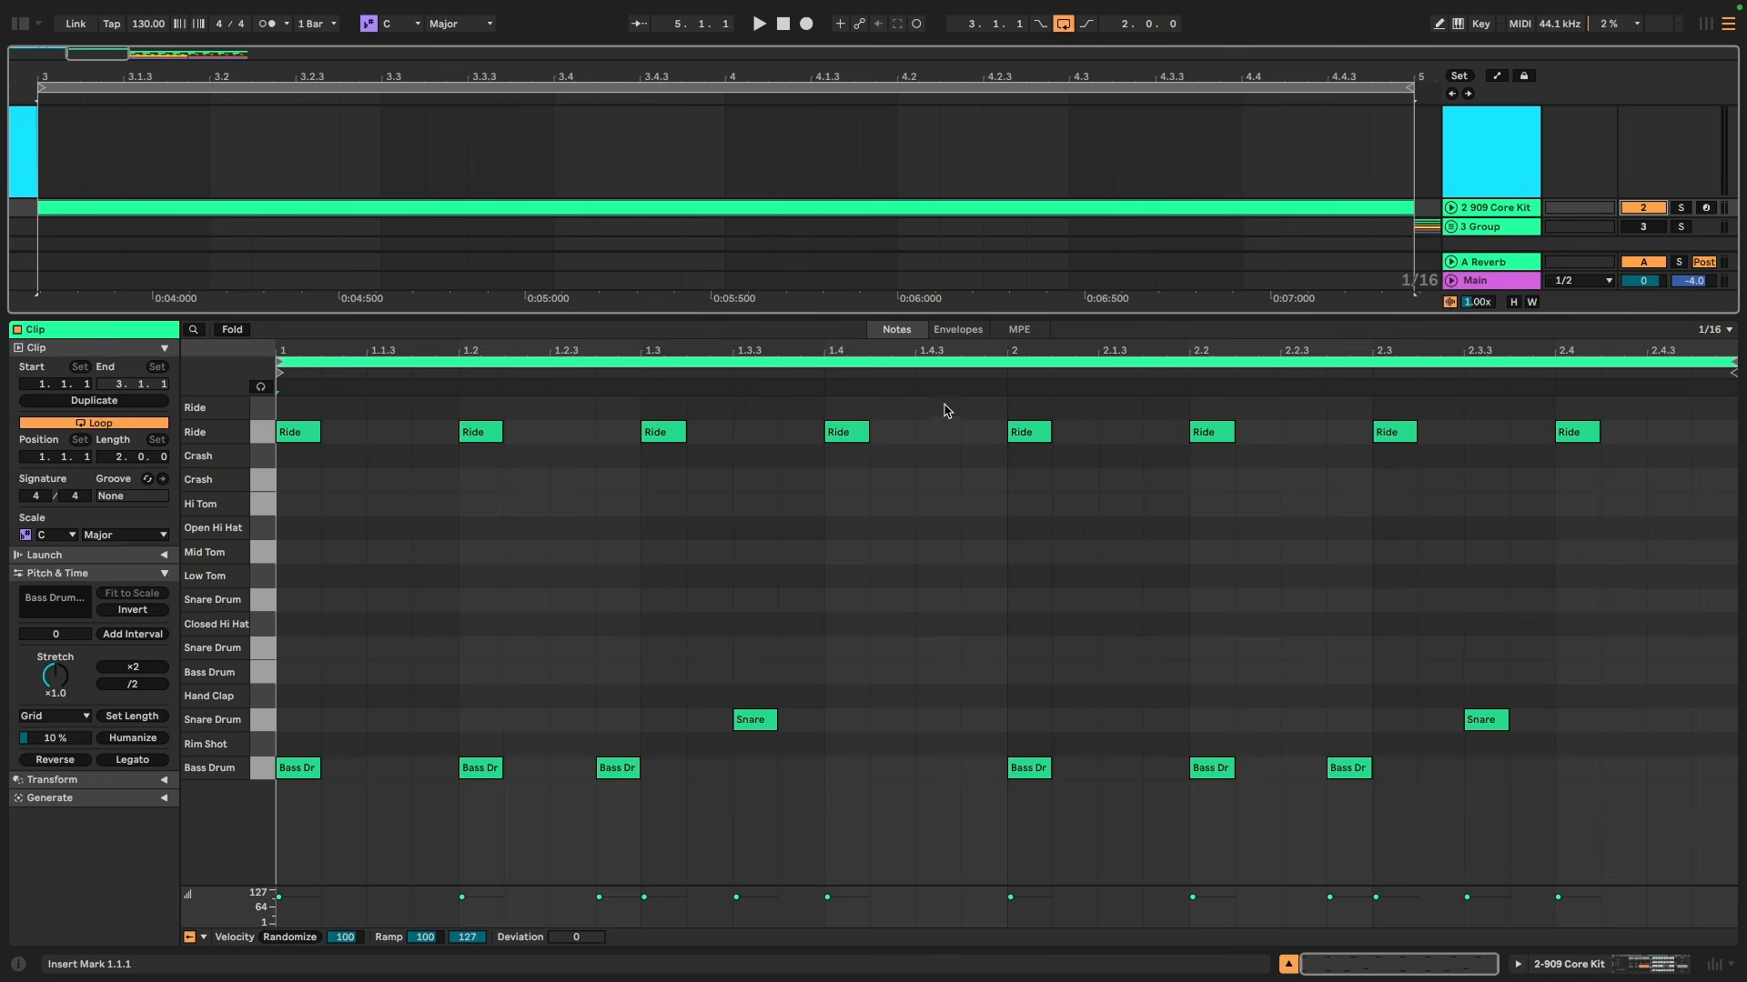
Step: Play the 909 Core Kit clip and shift bar 2's bass drum and snare notes two sixteenths earlier, starting at 1.4.3
key("space")
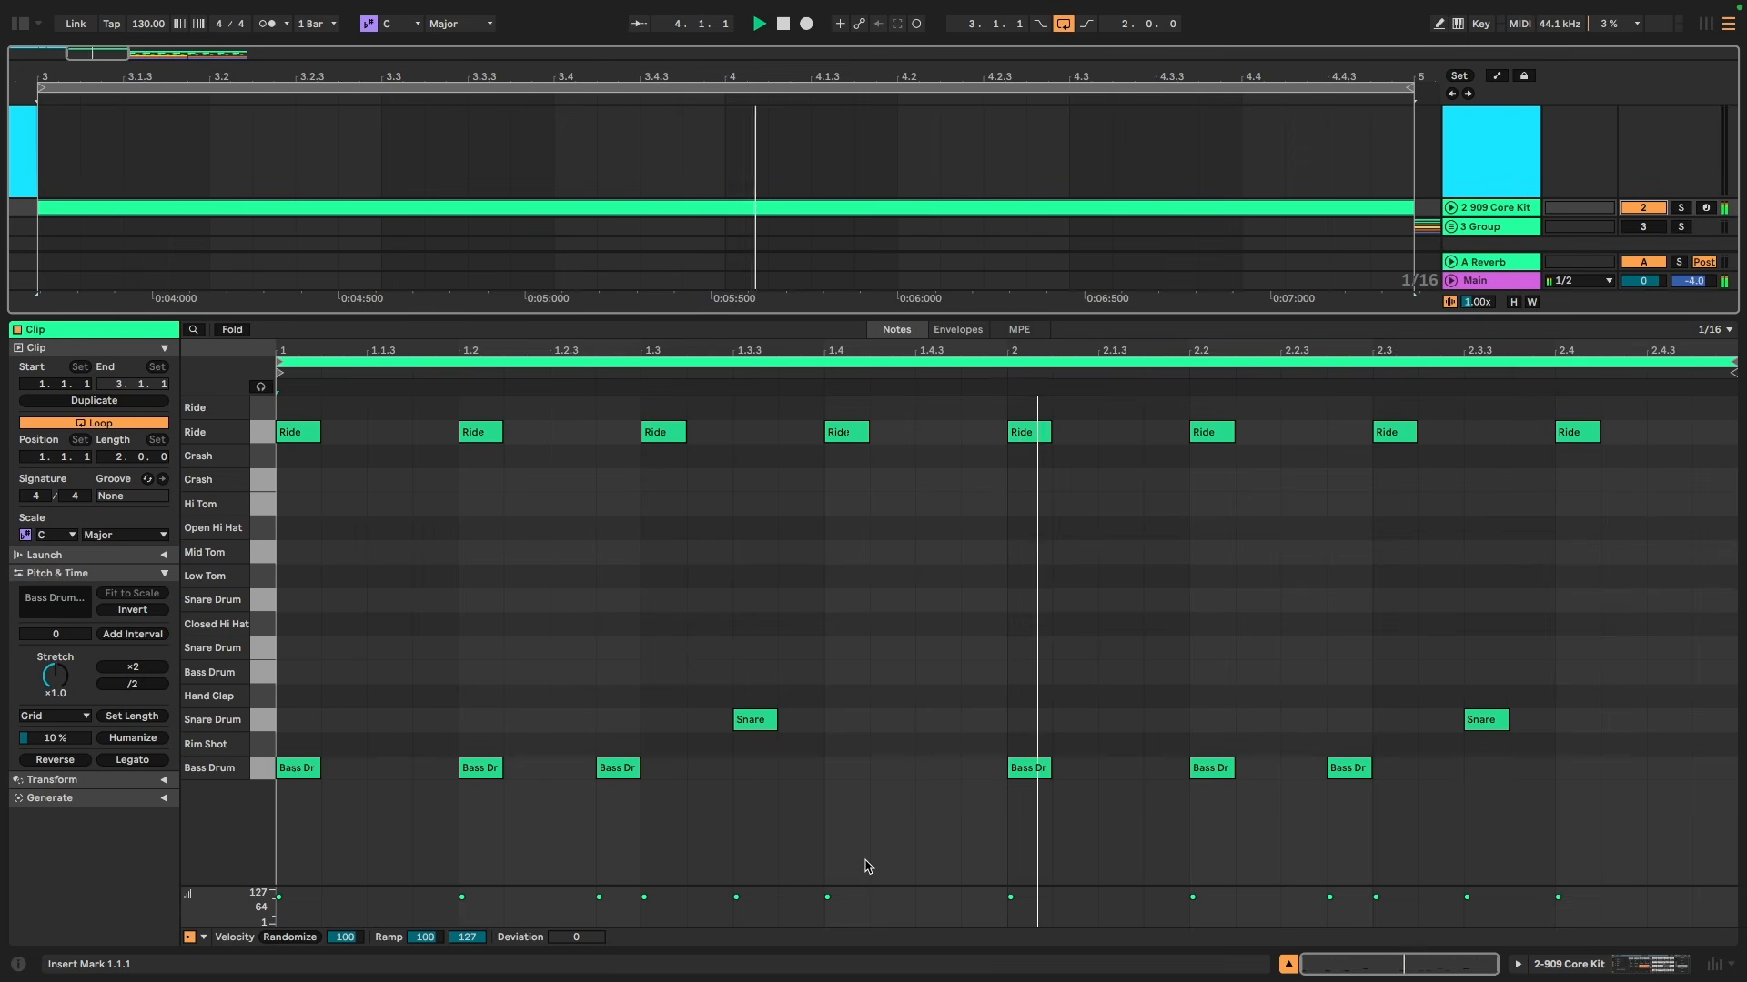
left_click(1029, 768)
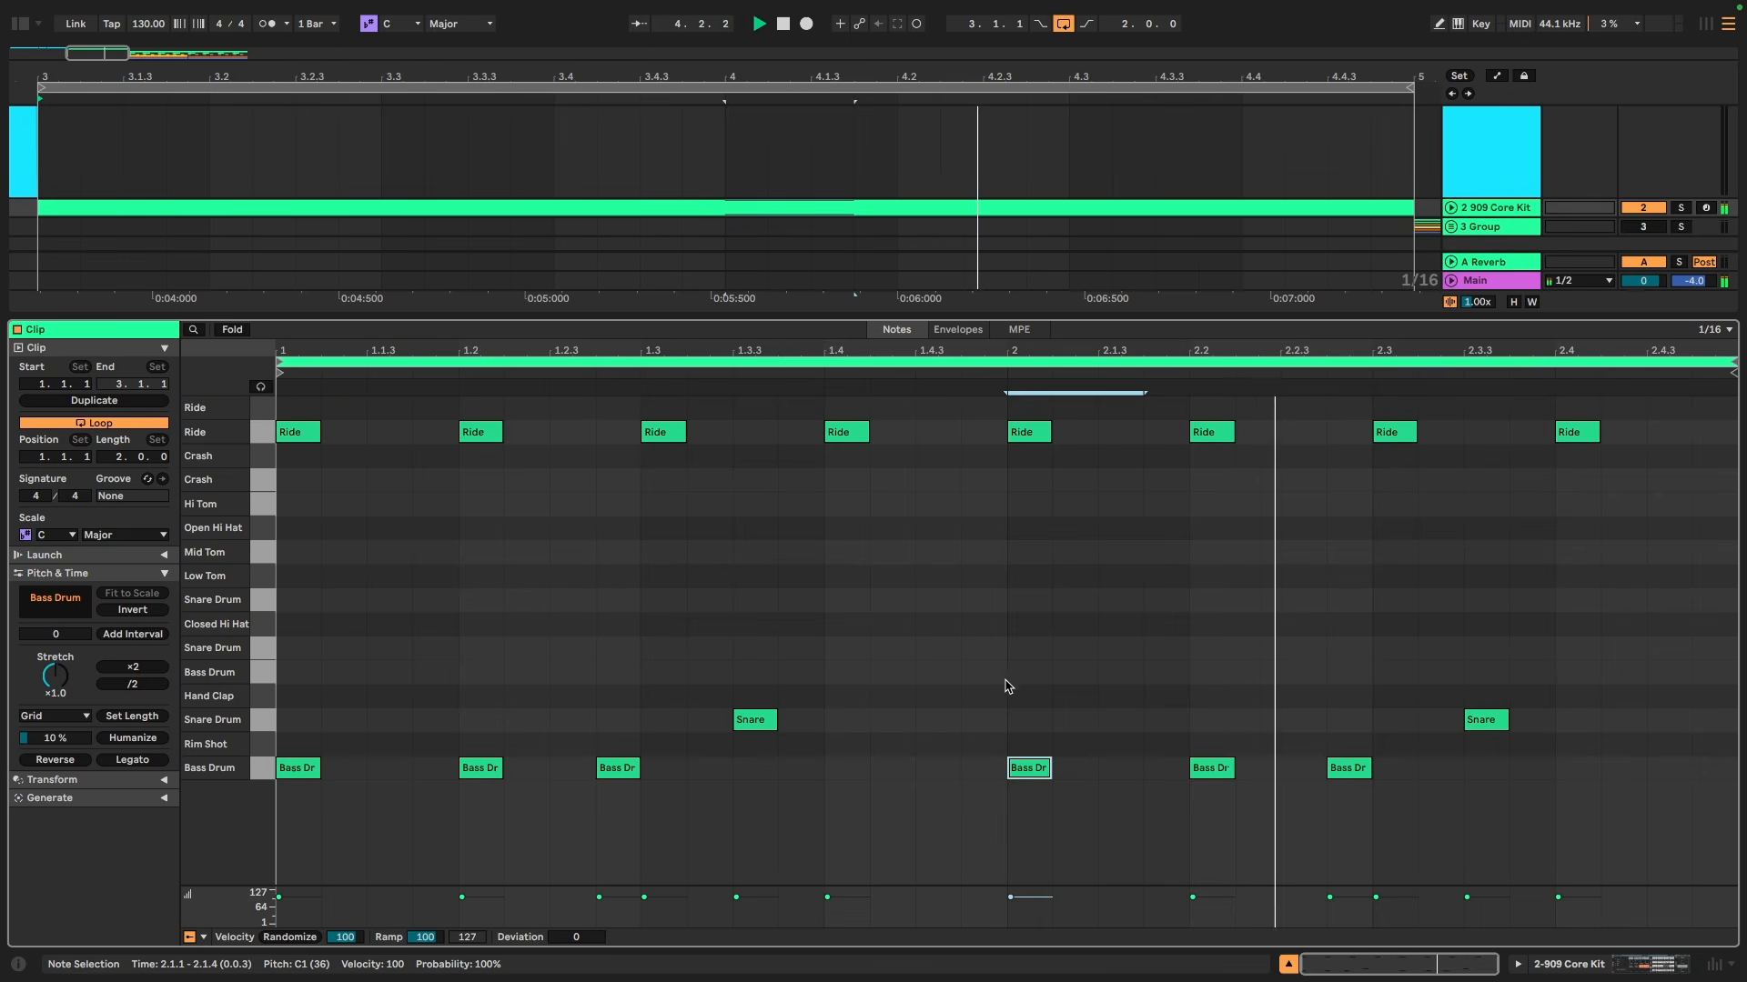
left_click(1031, 685)
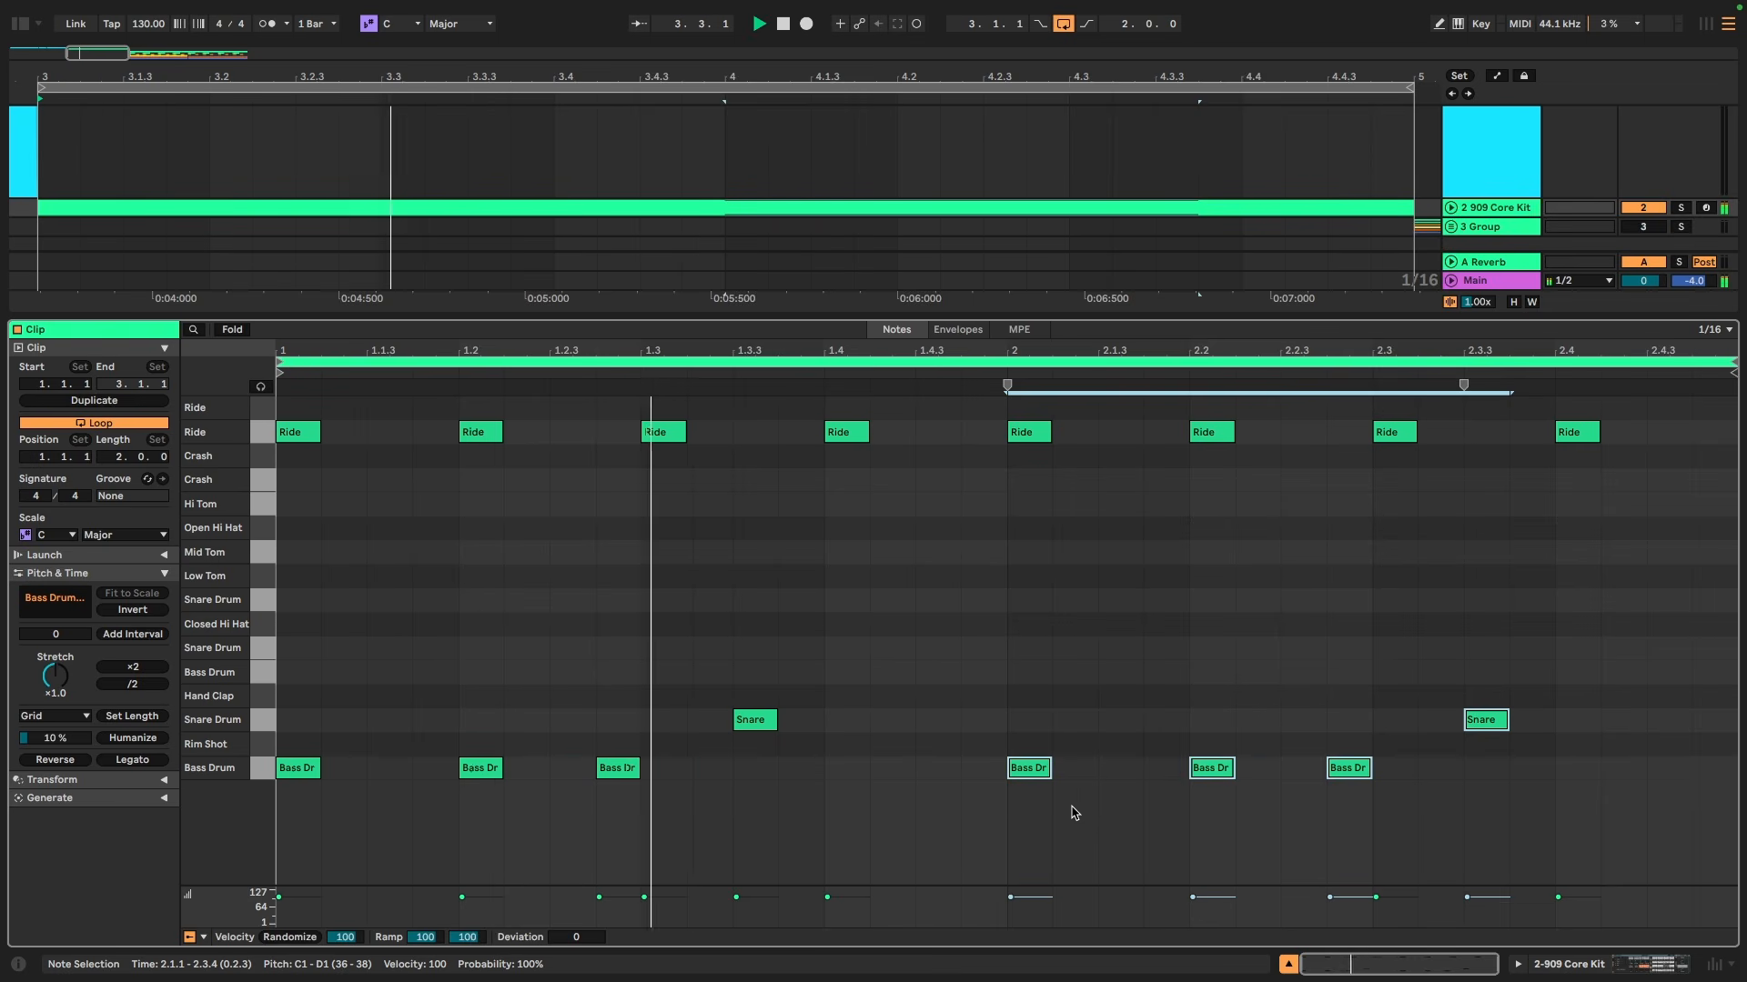
key("Left")
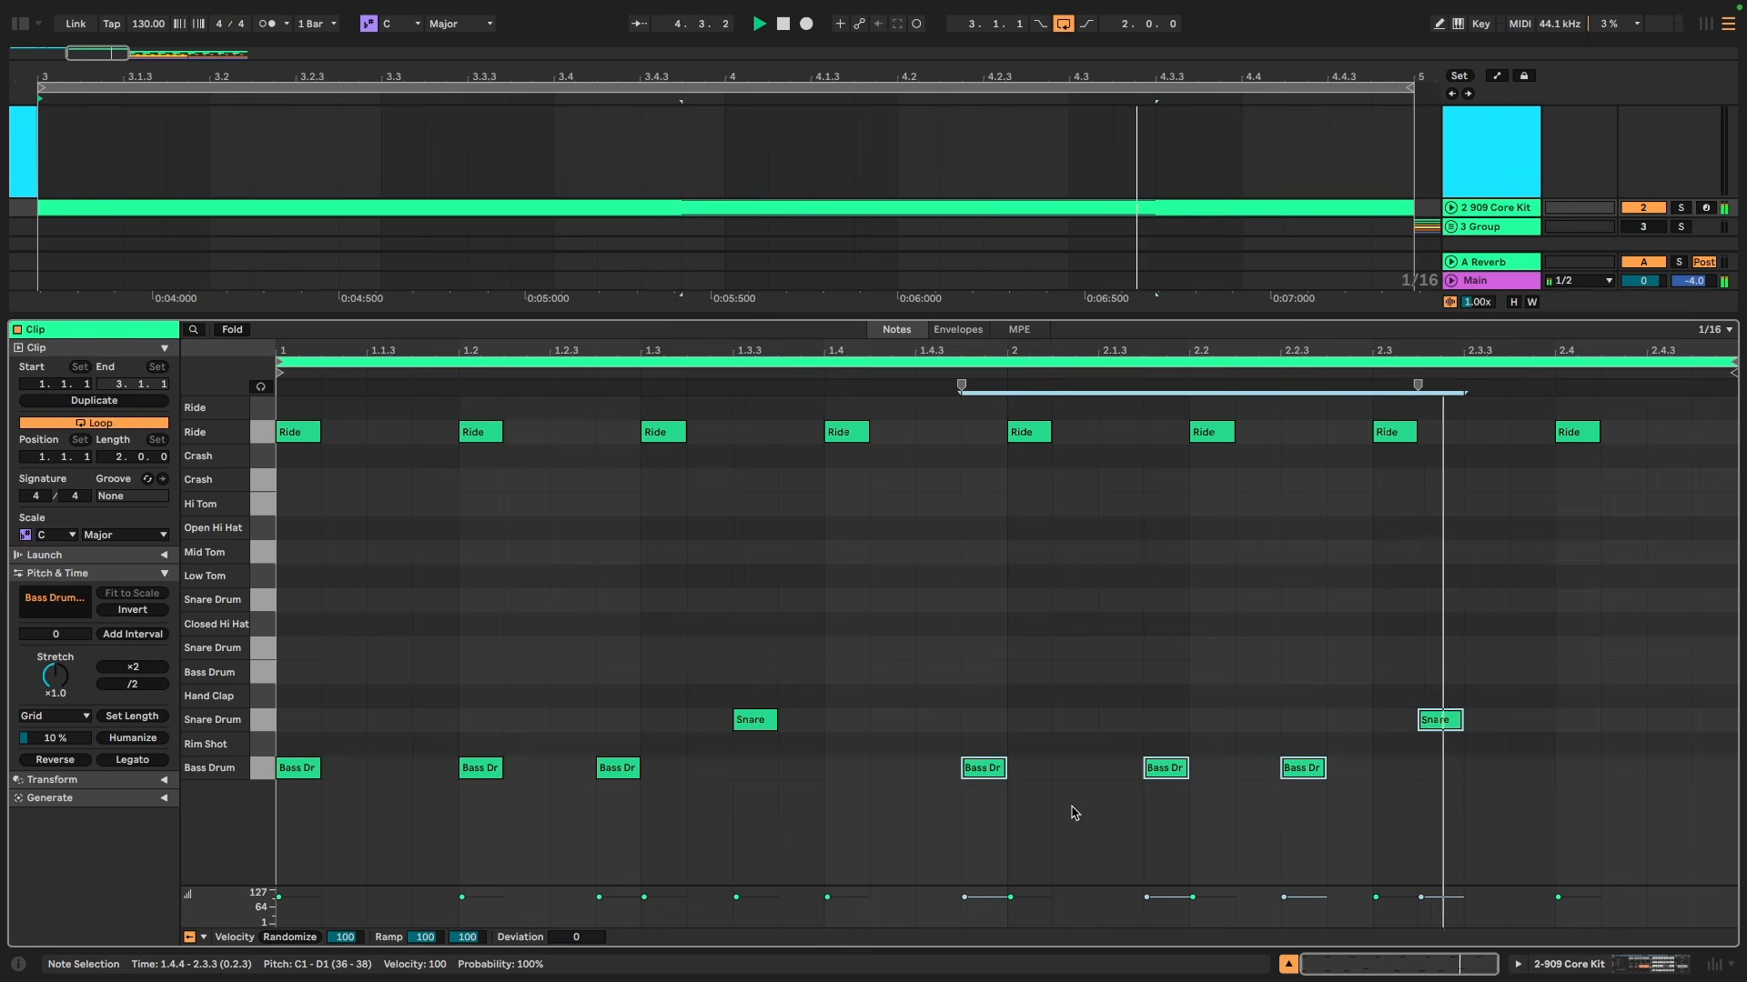
key("Left")
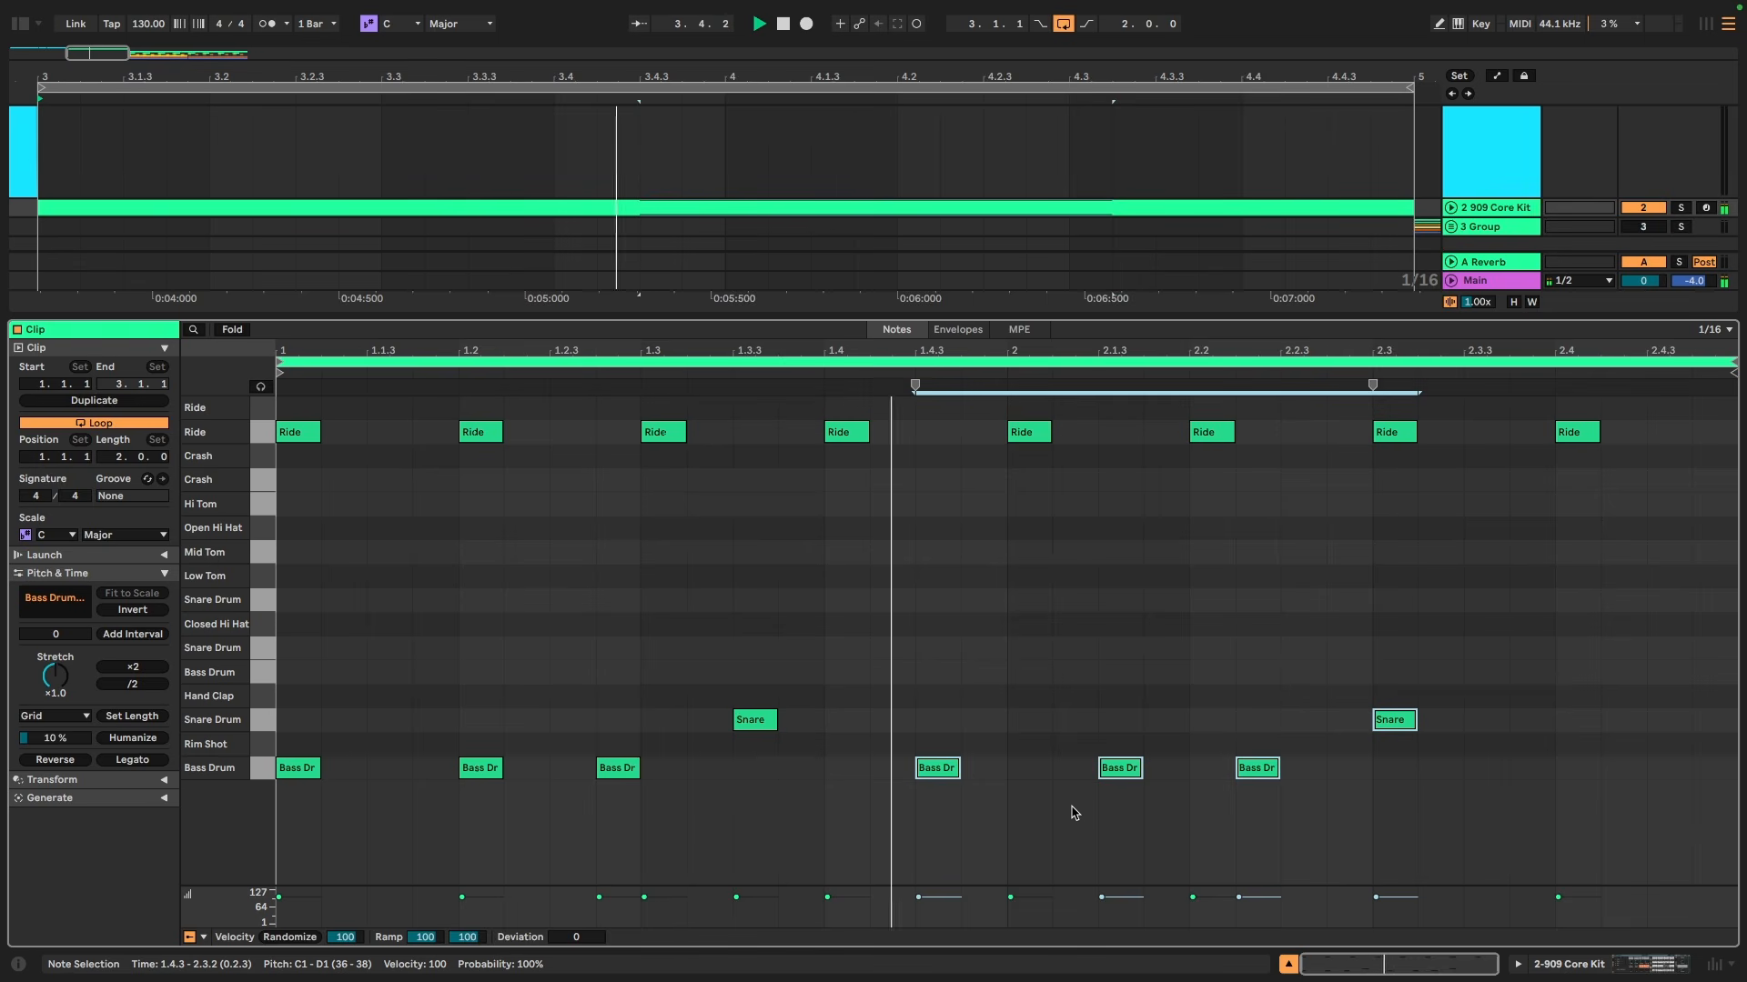
Step: Shift the selected bass drum and snare notes later in sixteenth steps until the first bass drum sits at 2.1.4
key("Right")
key("Right")
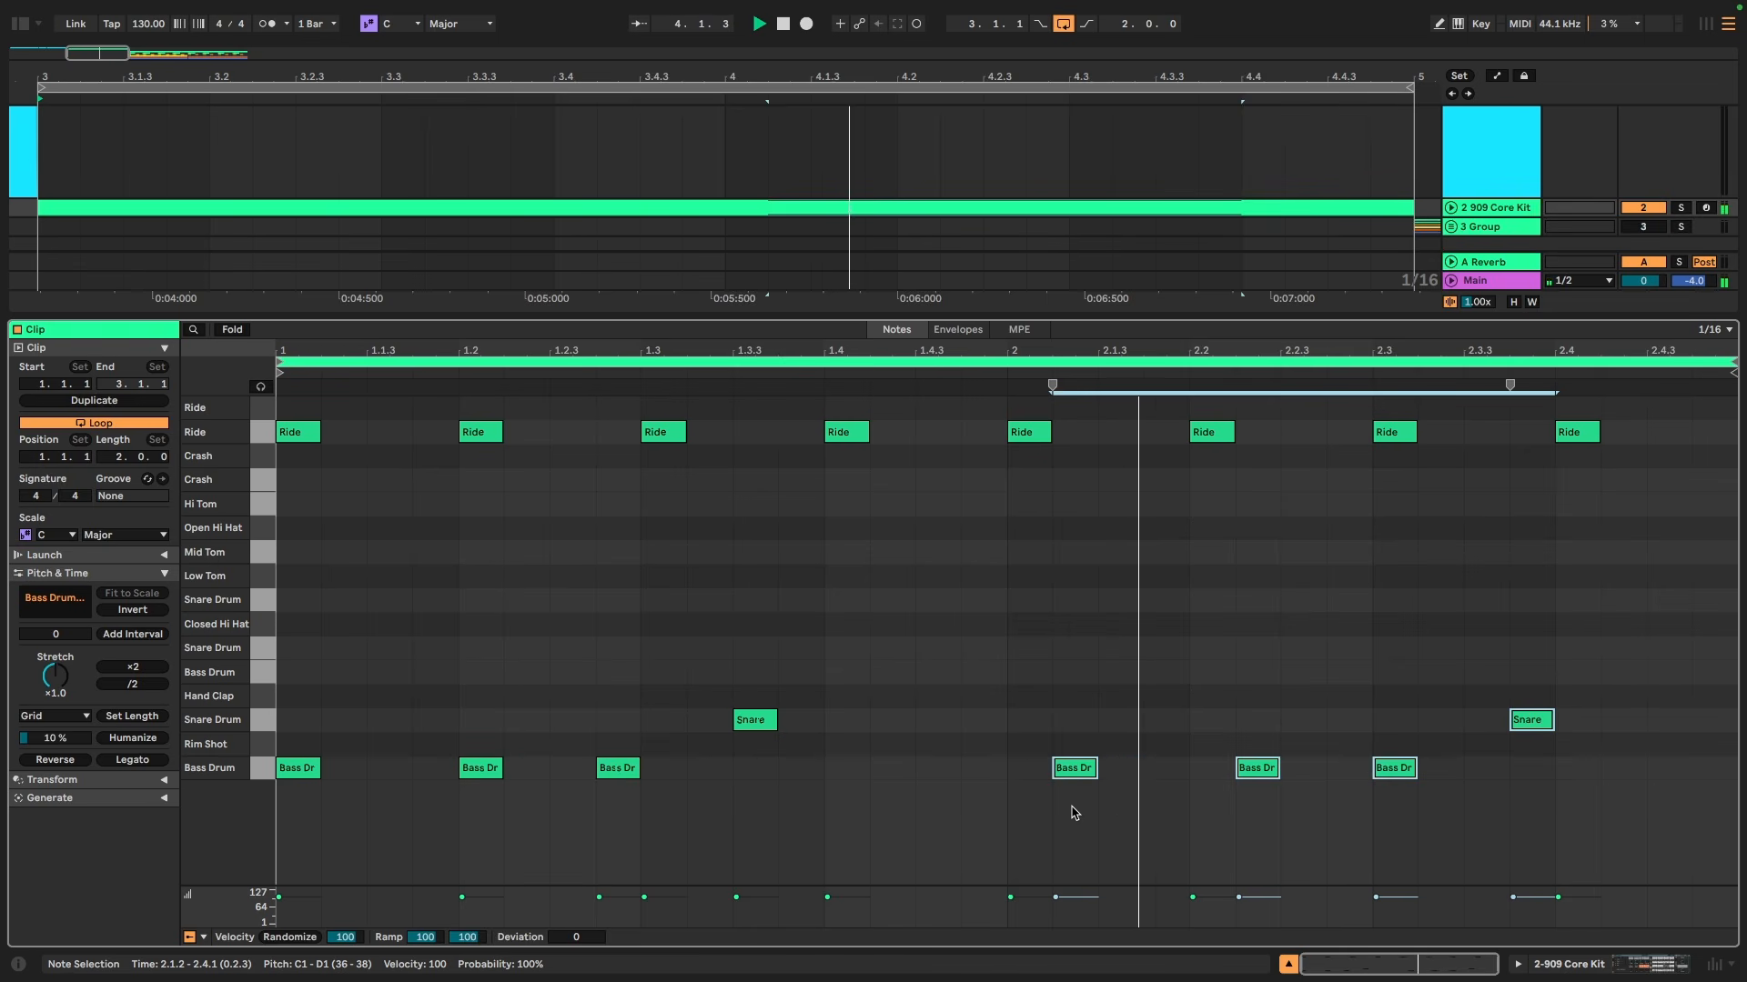
key("Right")
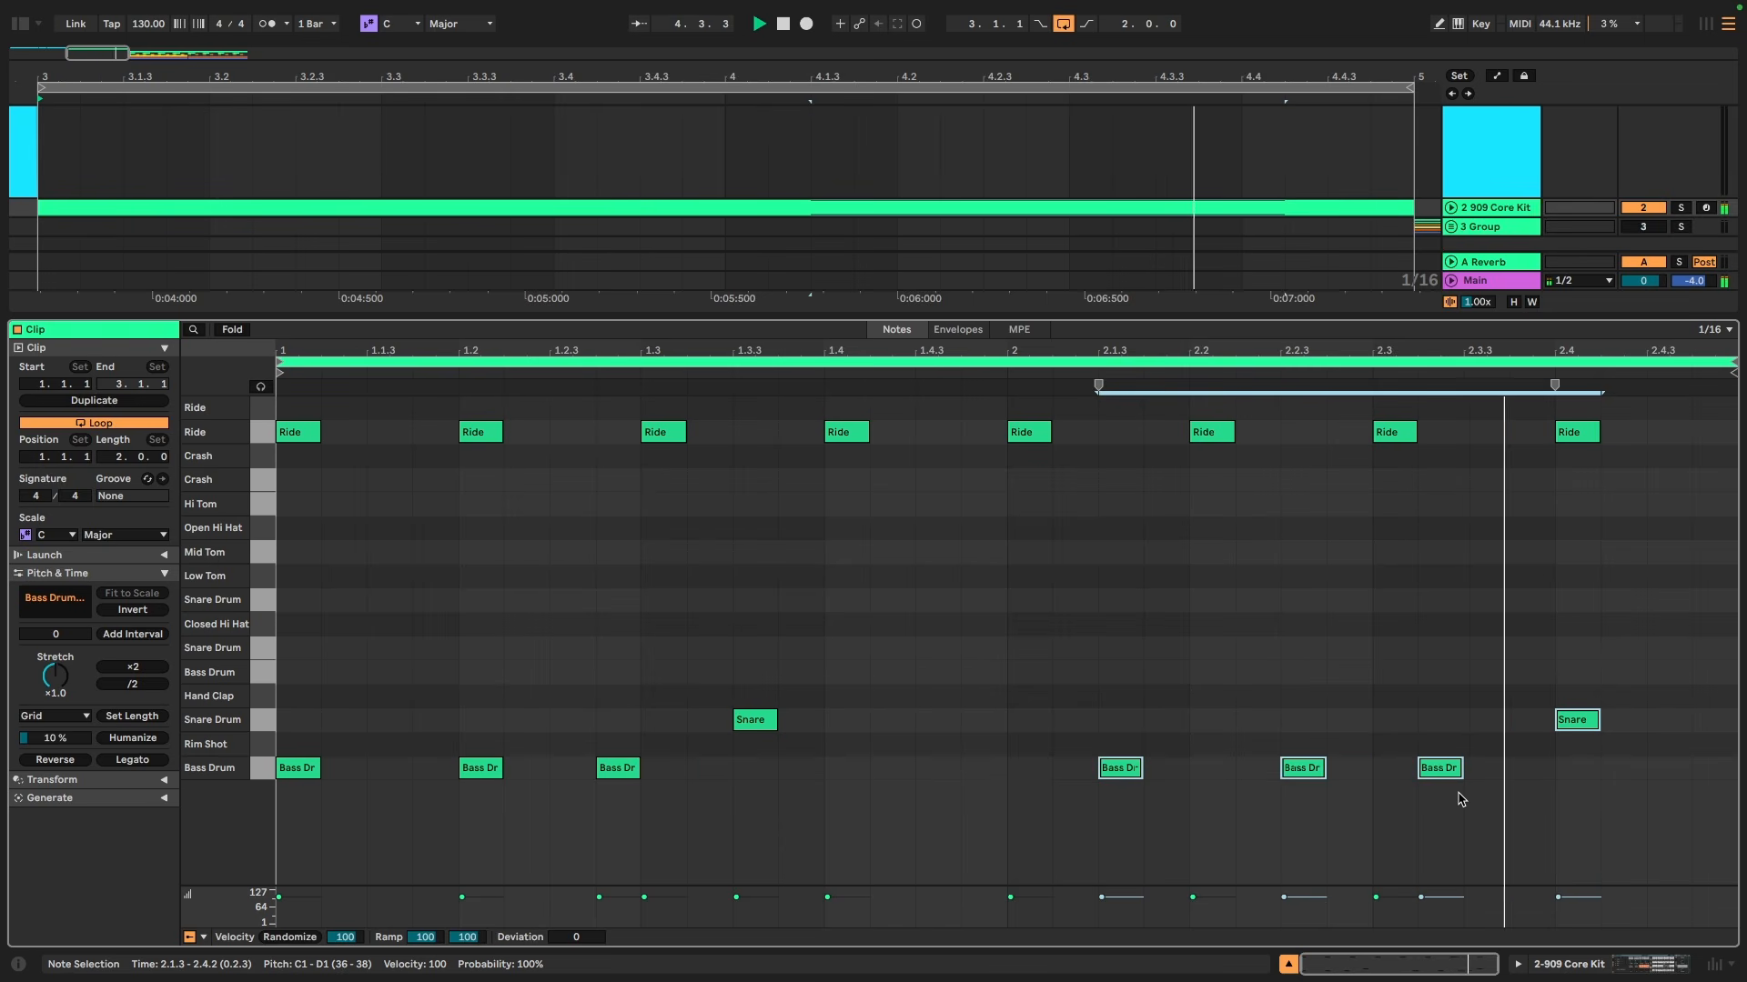
key("Right")
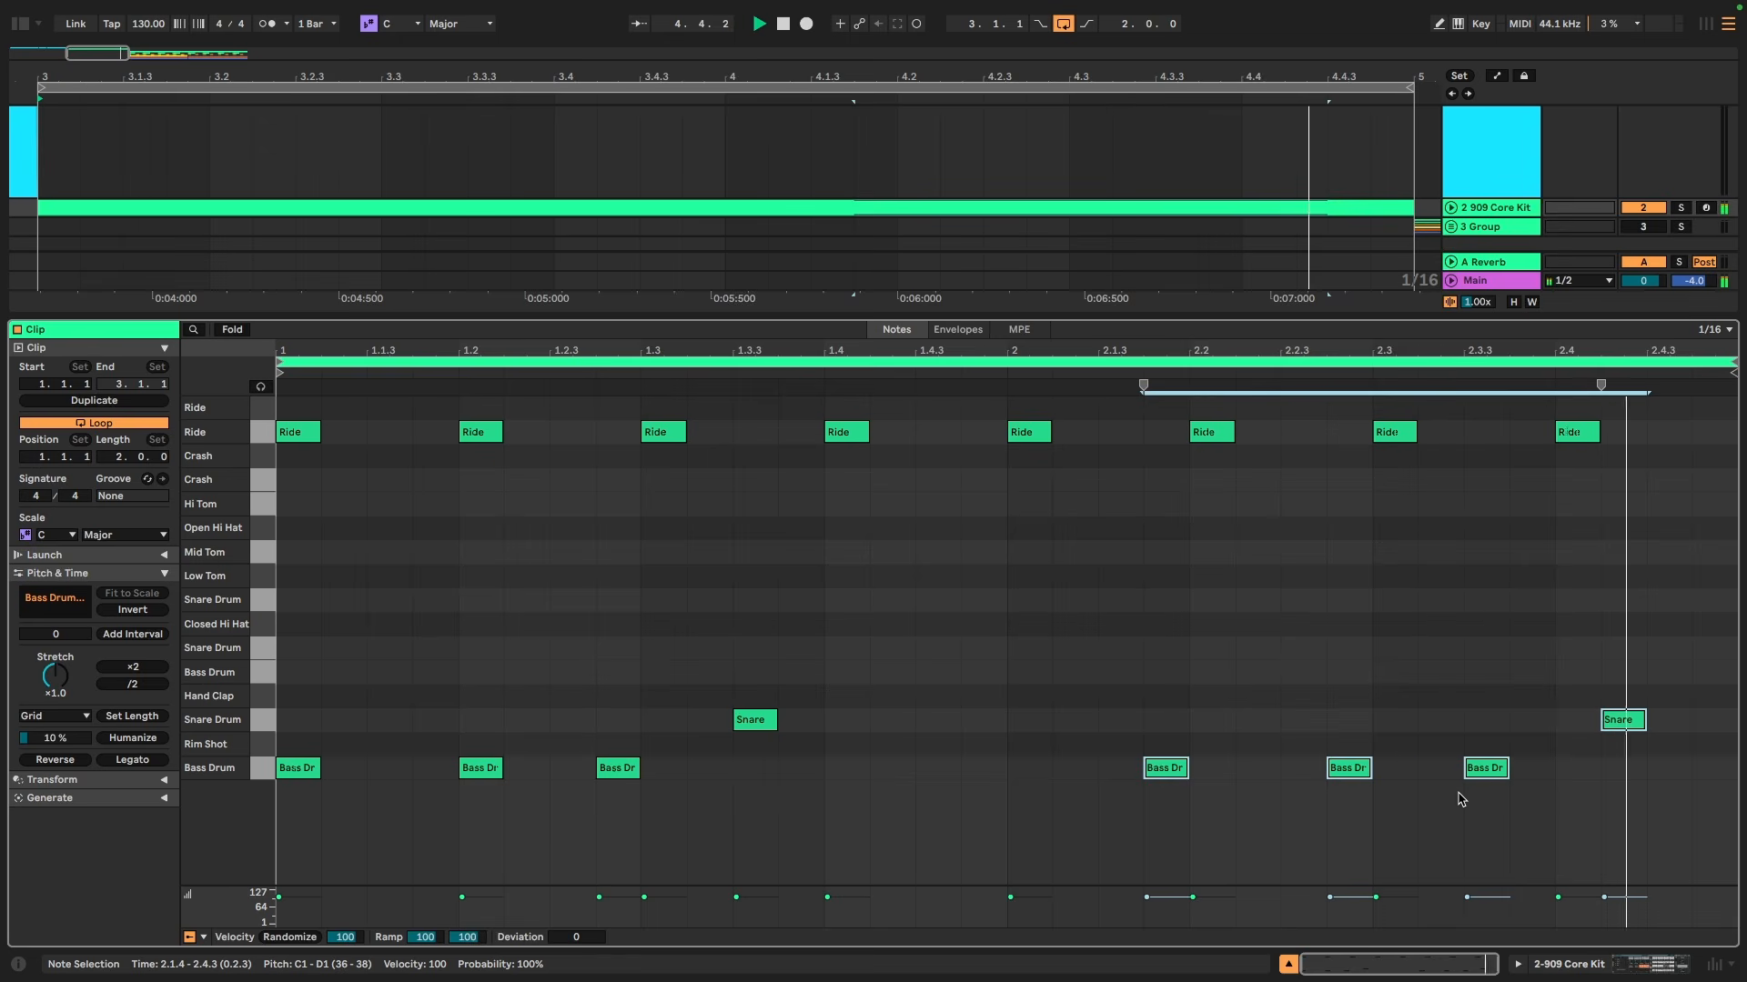
Step: Shift the selected bass drum and snare notes one sixteenth later, and then earlier in steps until the phrase starts at 2.1.1
key("Right")
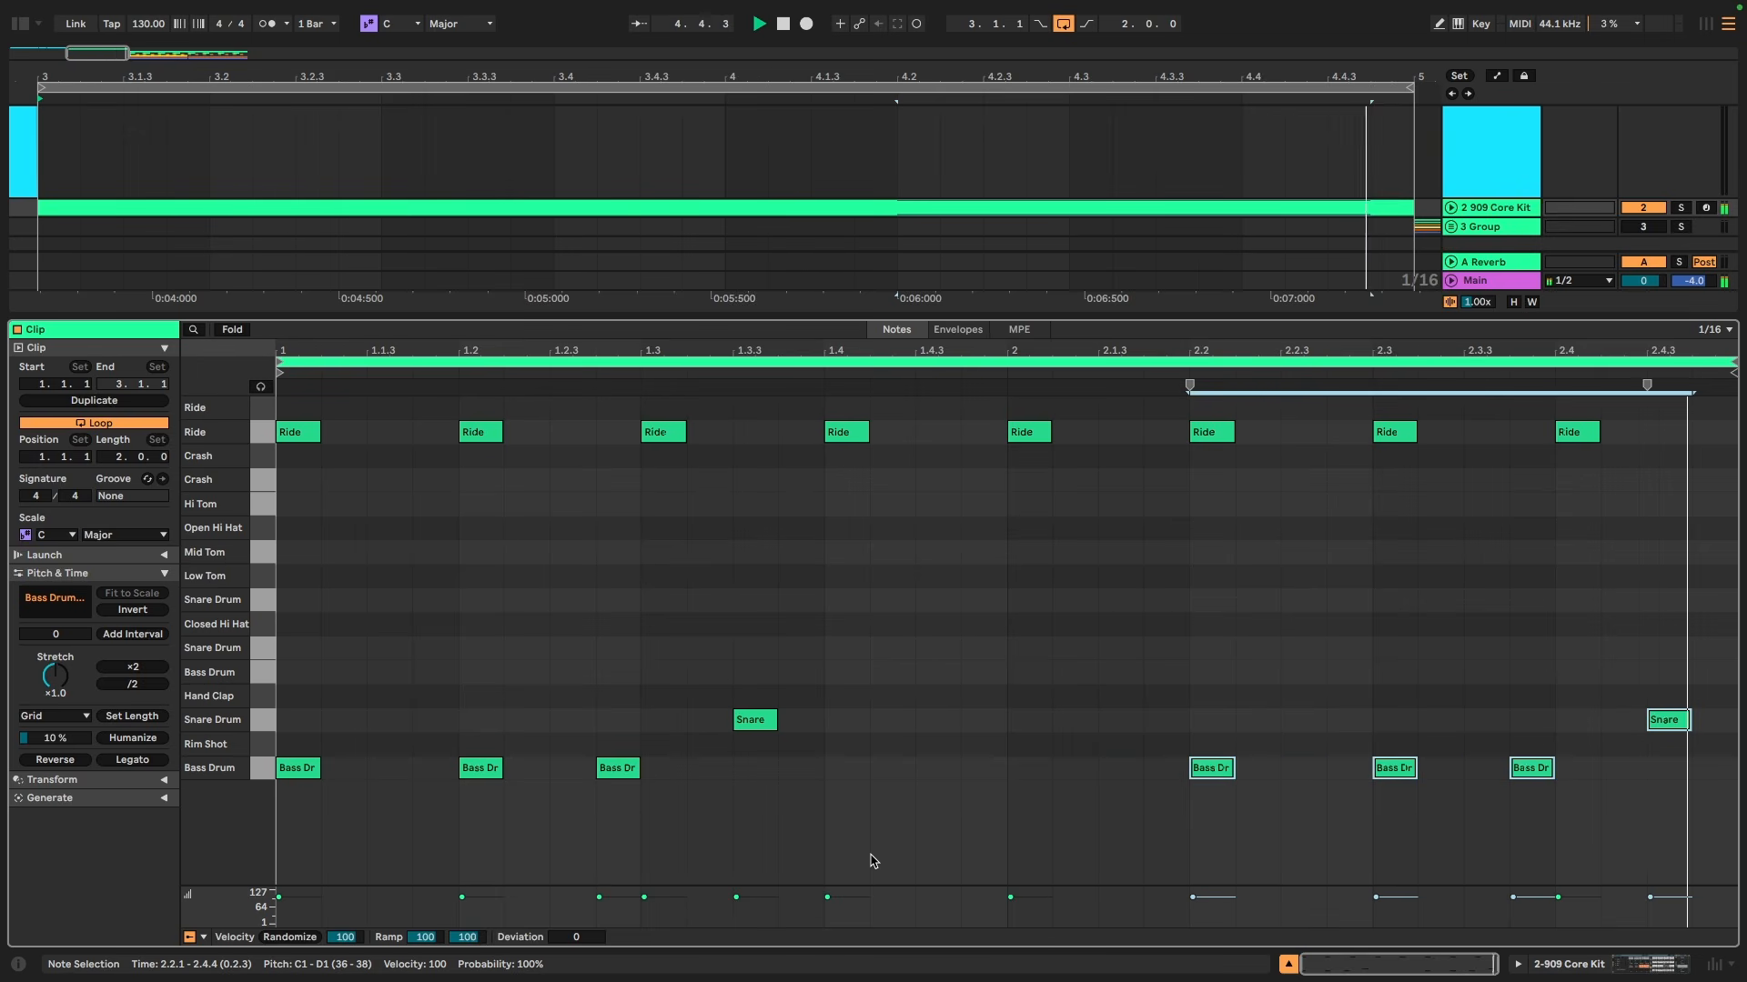
key("Left")
key("Left")
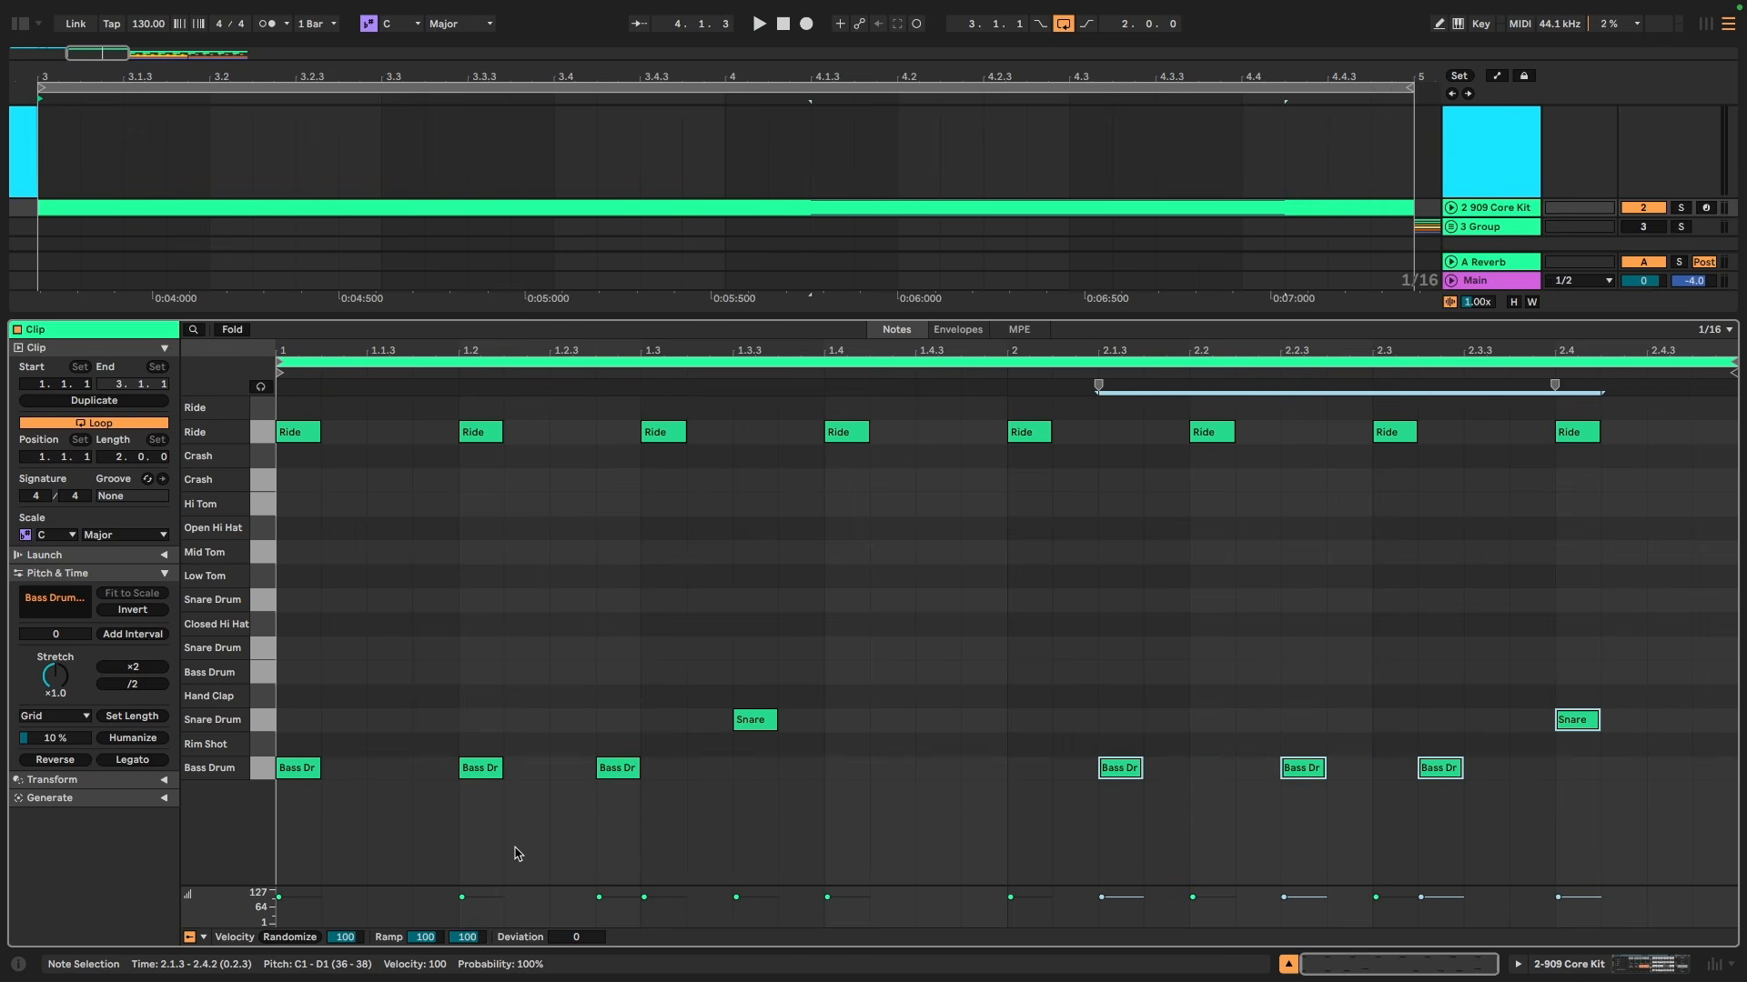
key("Left")
key("Left")
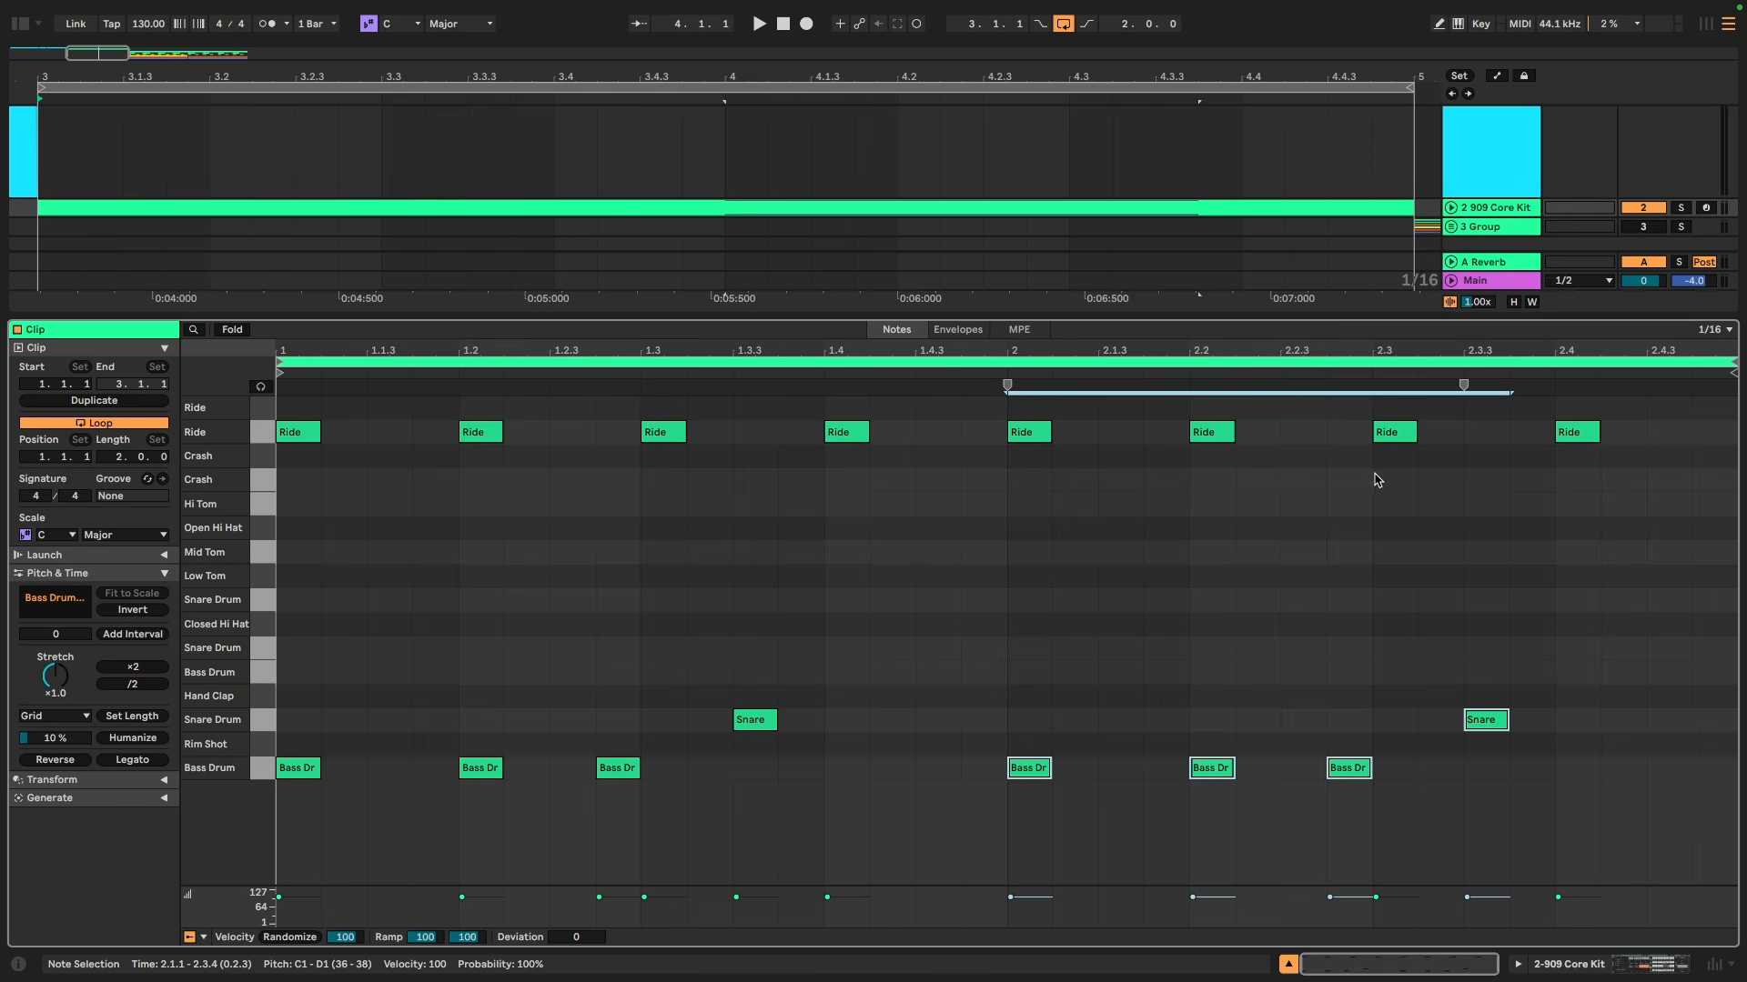
Step: Try the selected bass drum and snare notes up to two sixteenths later, and return the phrase to 2.1.1
key("Right")
key("Right")
key("Left")
key("Left")
key("Right")
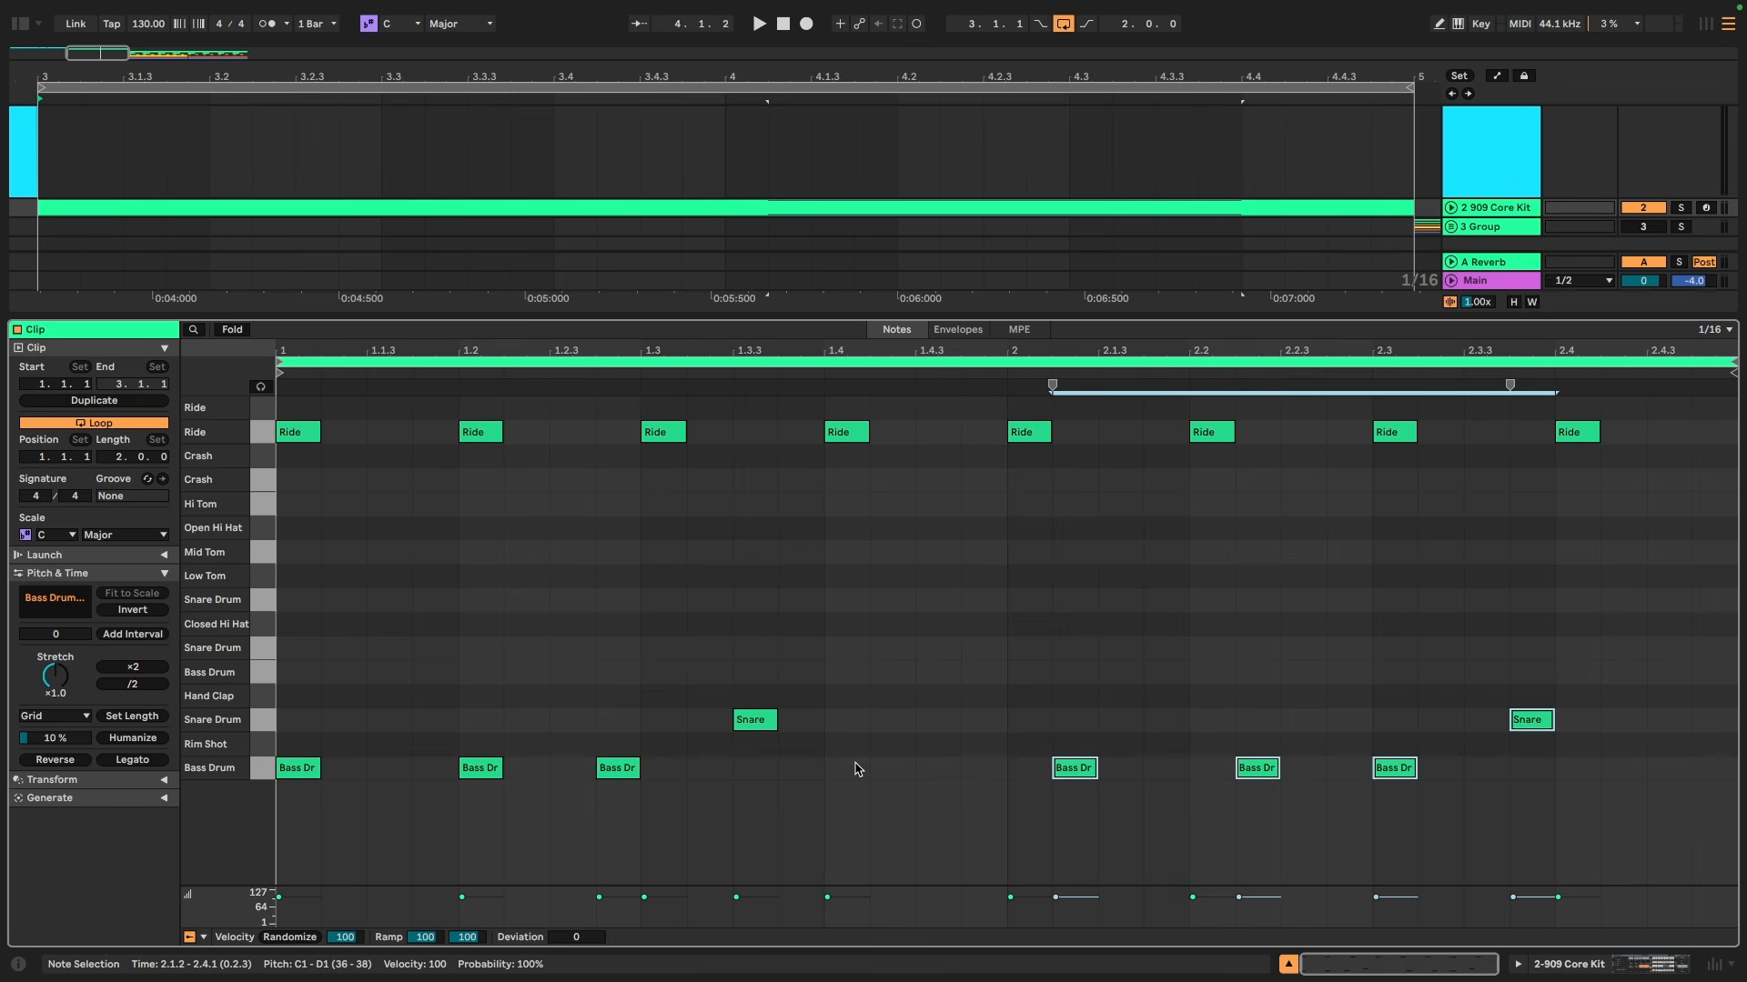
key("Left")
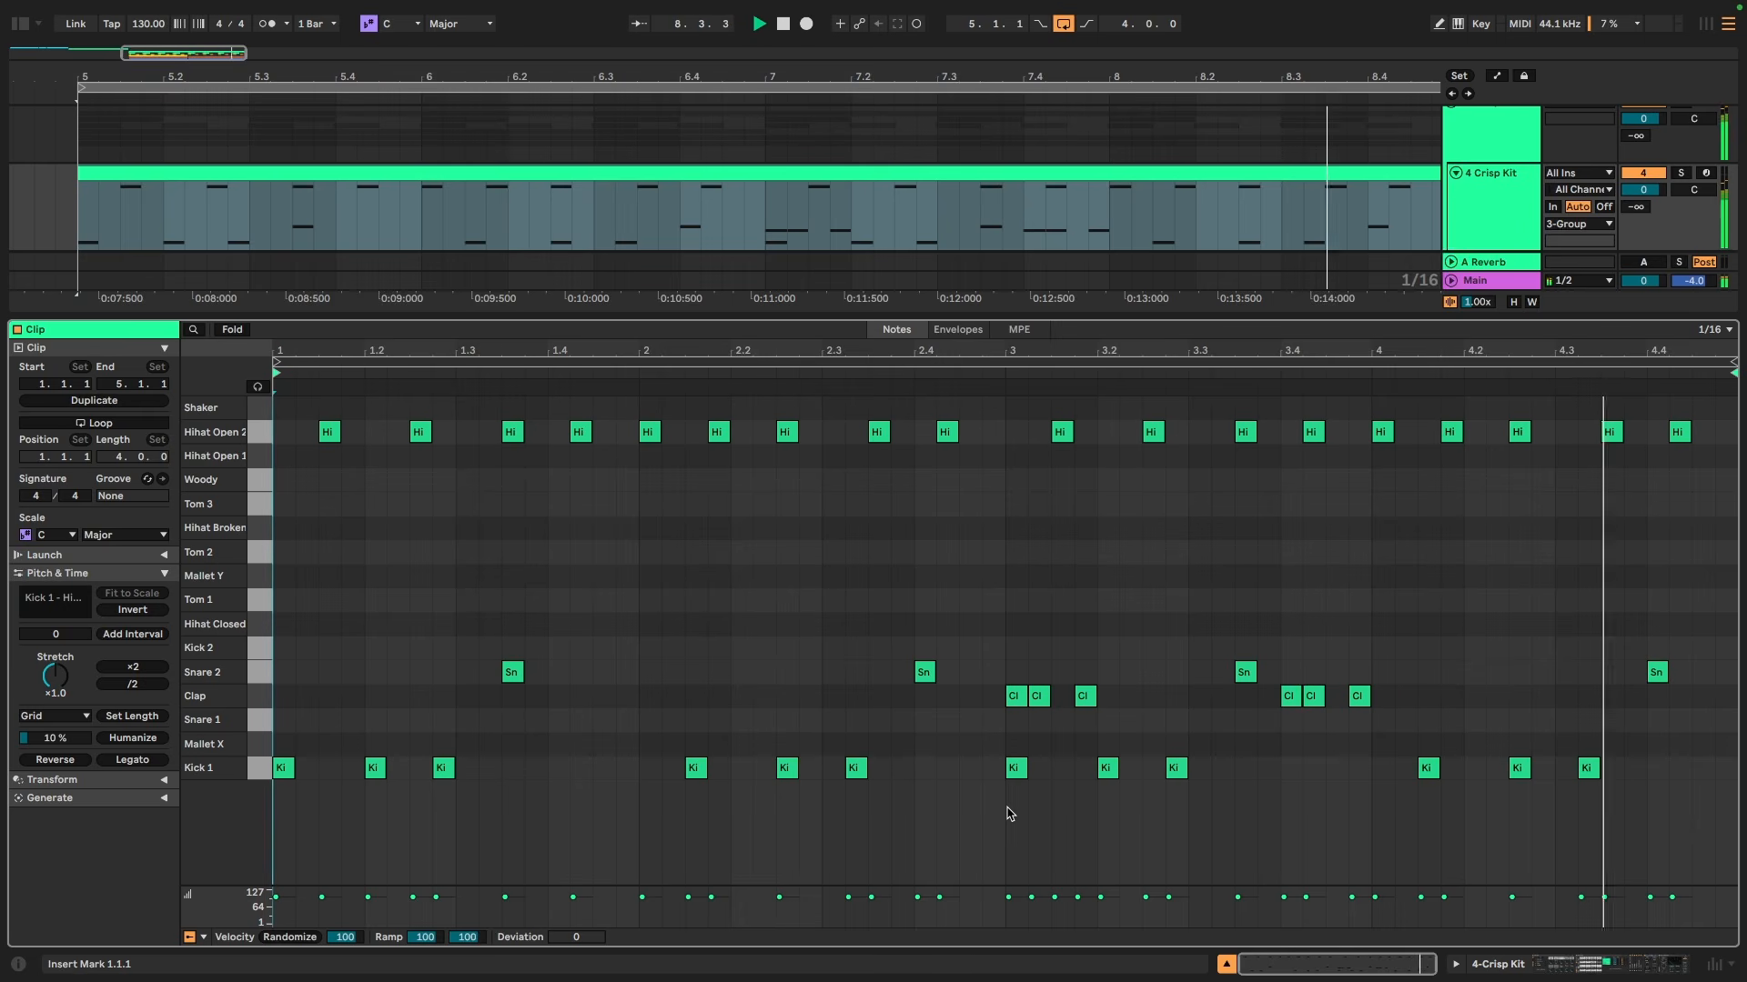
Step: Examine the repeated kick and snare phrase in the Crisp Kit clip by selecting its notes at 1.1.1–1.3.4 and 2.1.3–2.4.2
left_click_drag(524, 616, 259, 788)
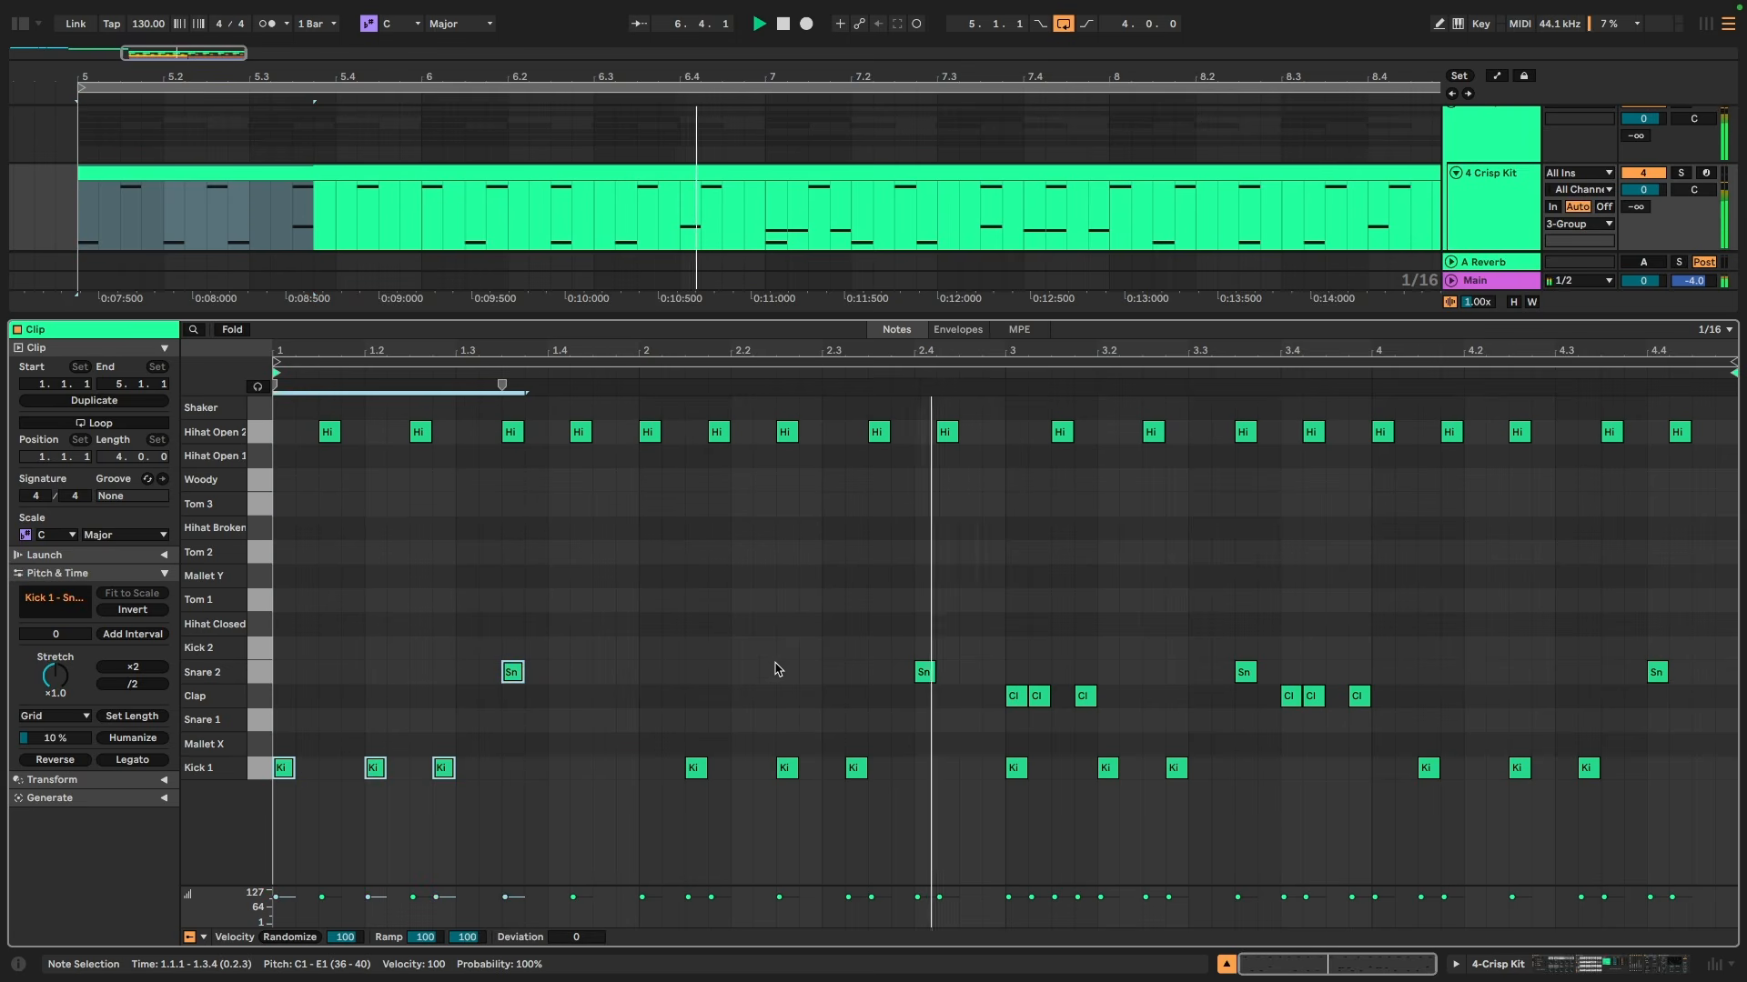
left_click_drag(683, 607, 946, 822)
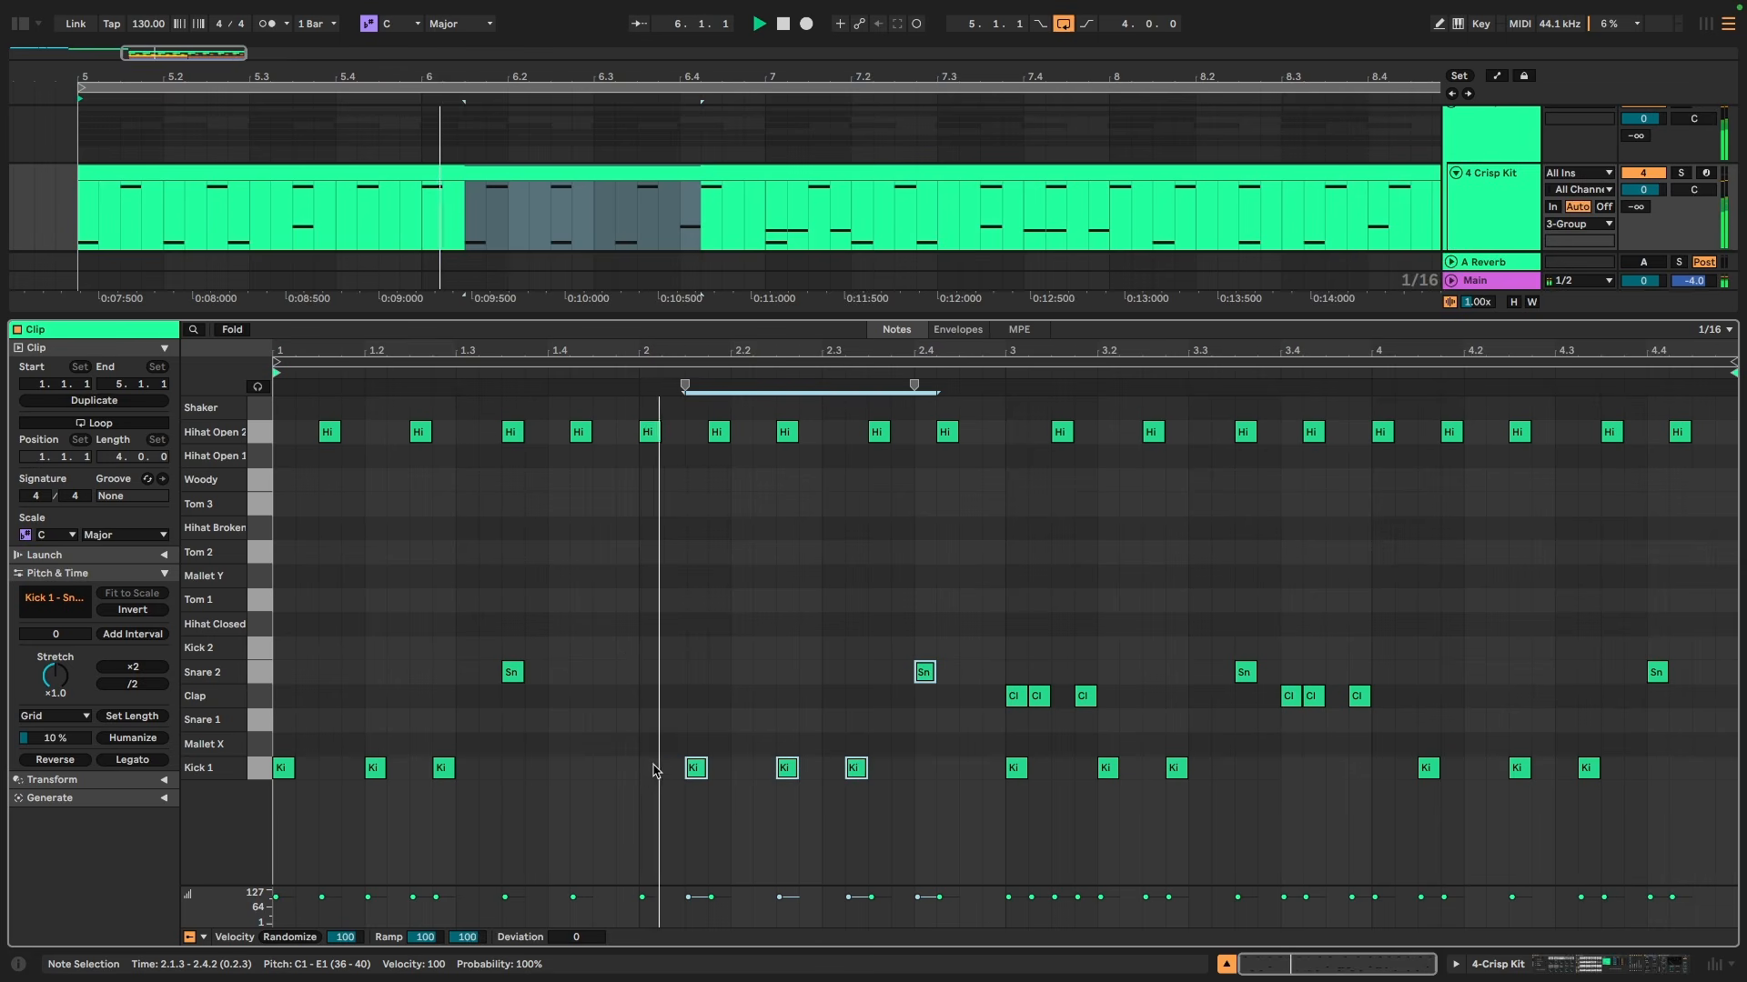
left_click_drag(279, 626, 600, 859)
left_click_drag(674, 613, 942, 841)
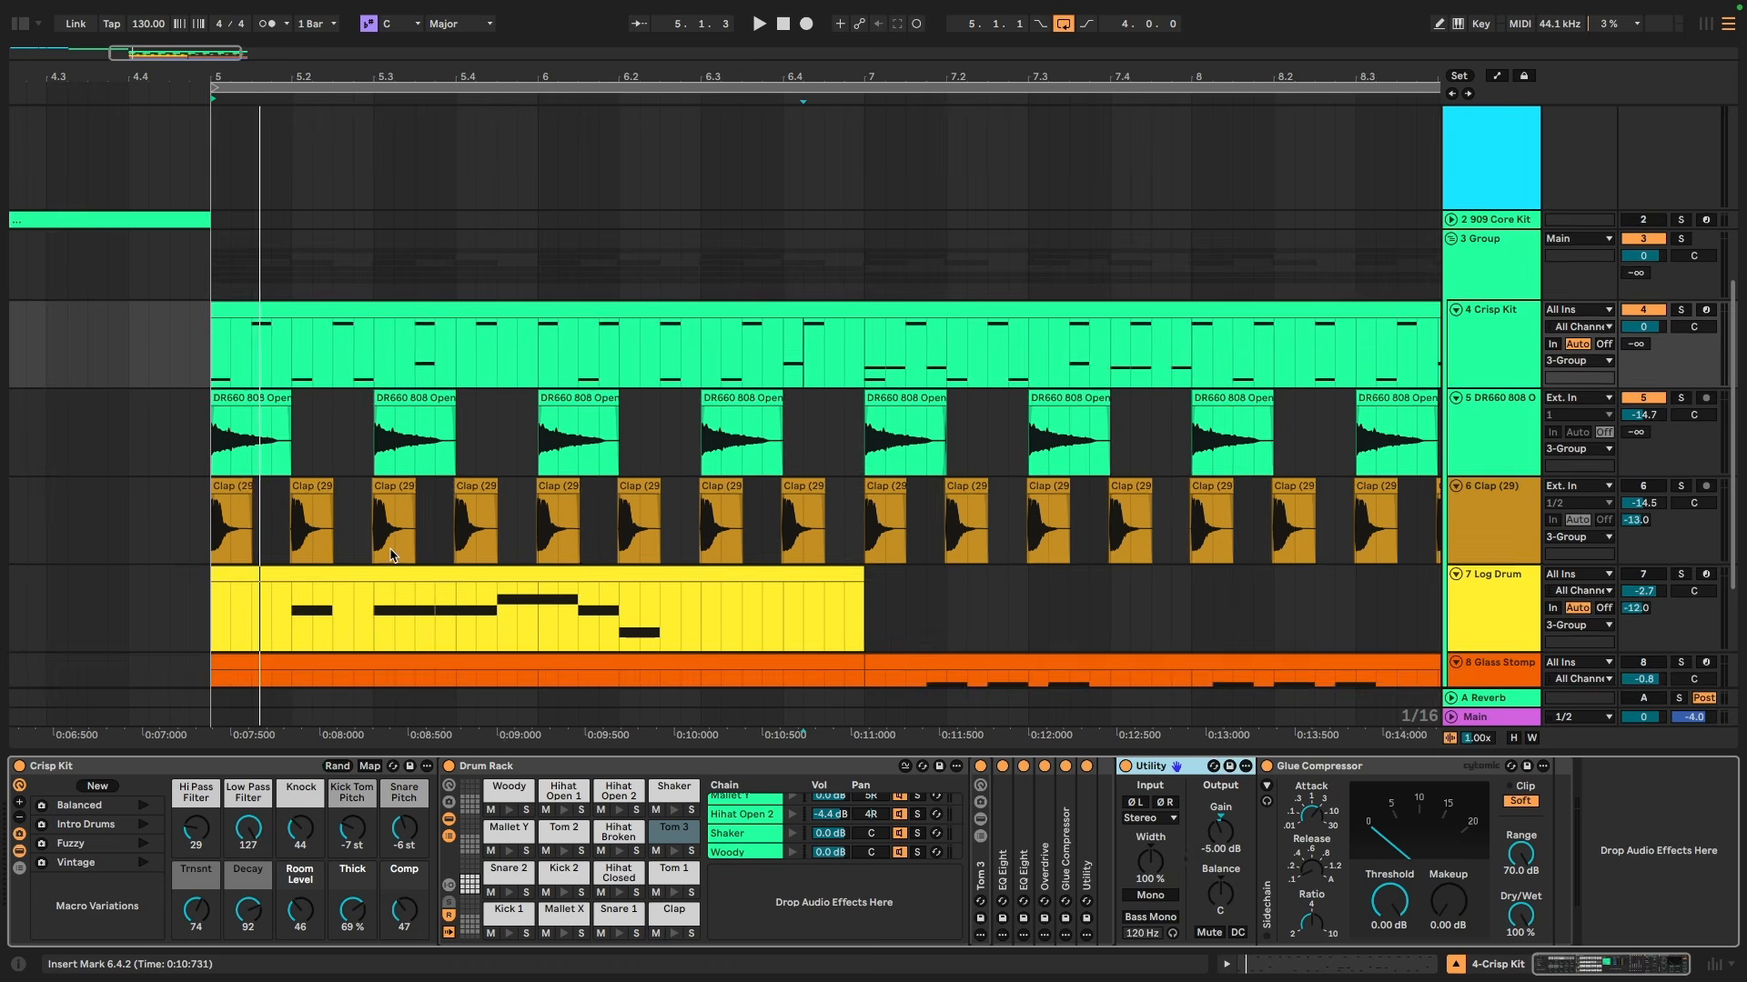
Step: Return to the full arrangement and play it from 5.1.1 with the Glass Stomper Bass track selected
scroll(391, 555, "left", 2)
scroll(863, 468, "right", 5)
scroll(886, 441, "down", 1)
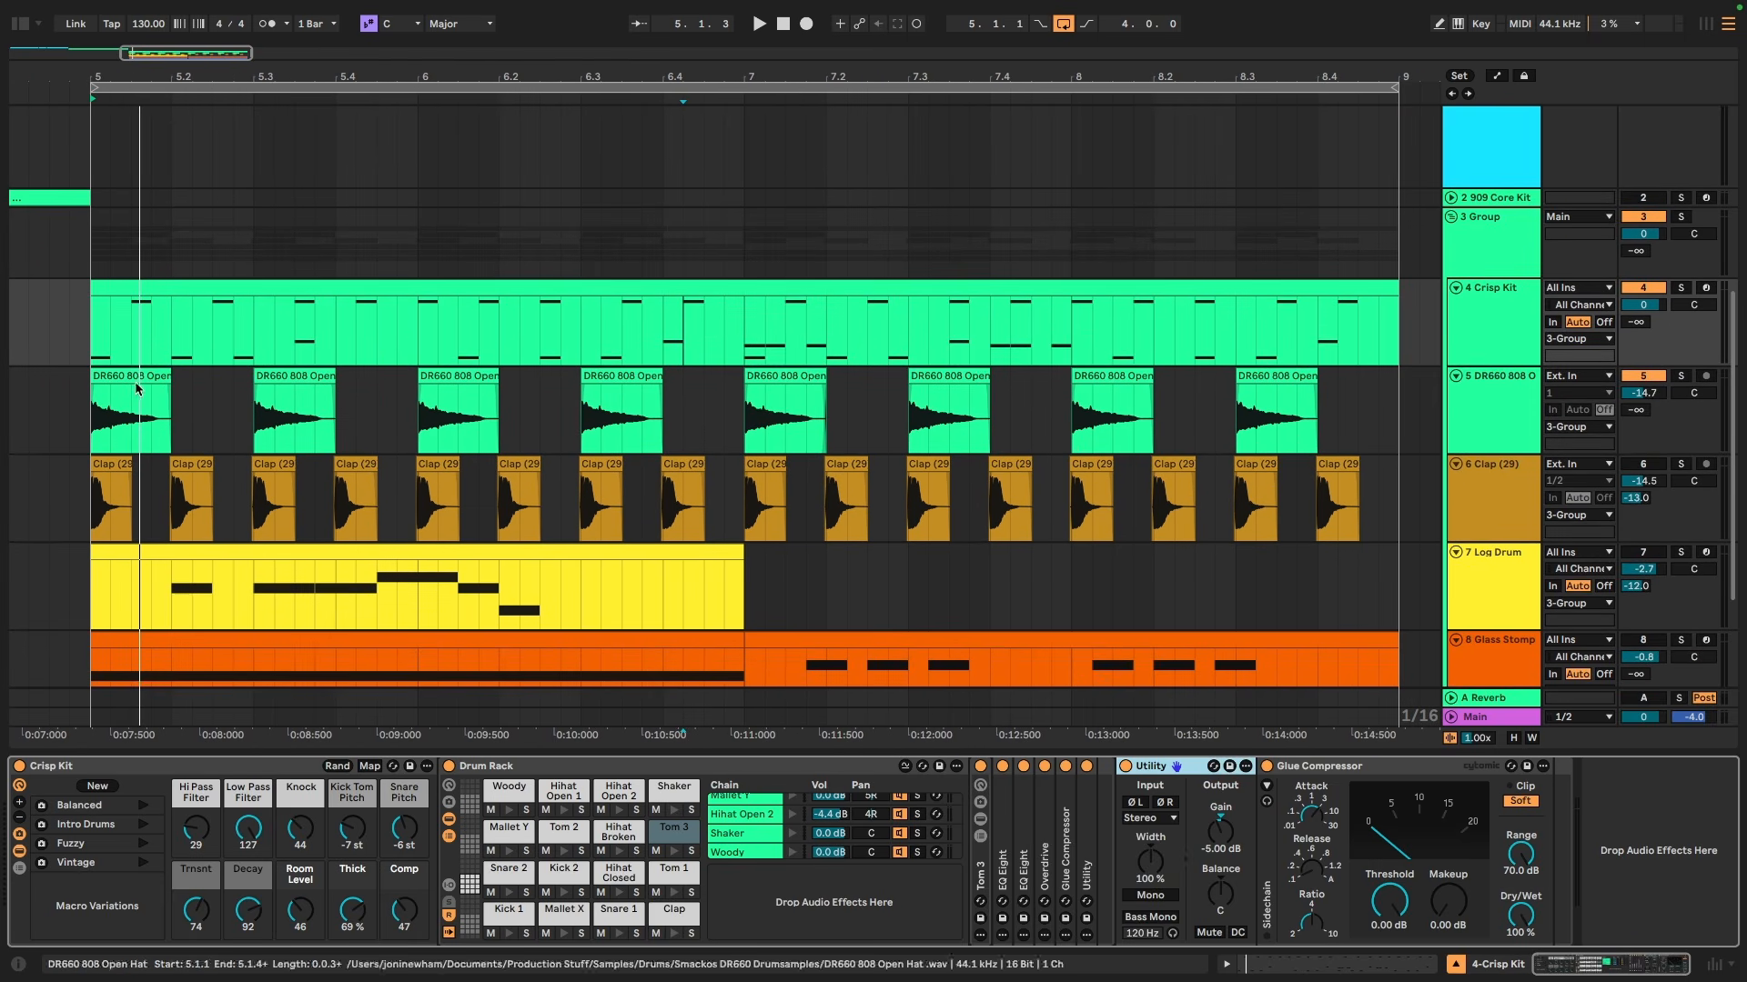
left_click(108, 427)
scroll(546, 528, "down", 4)
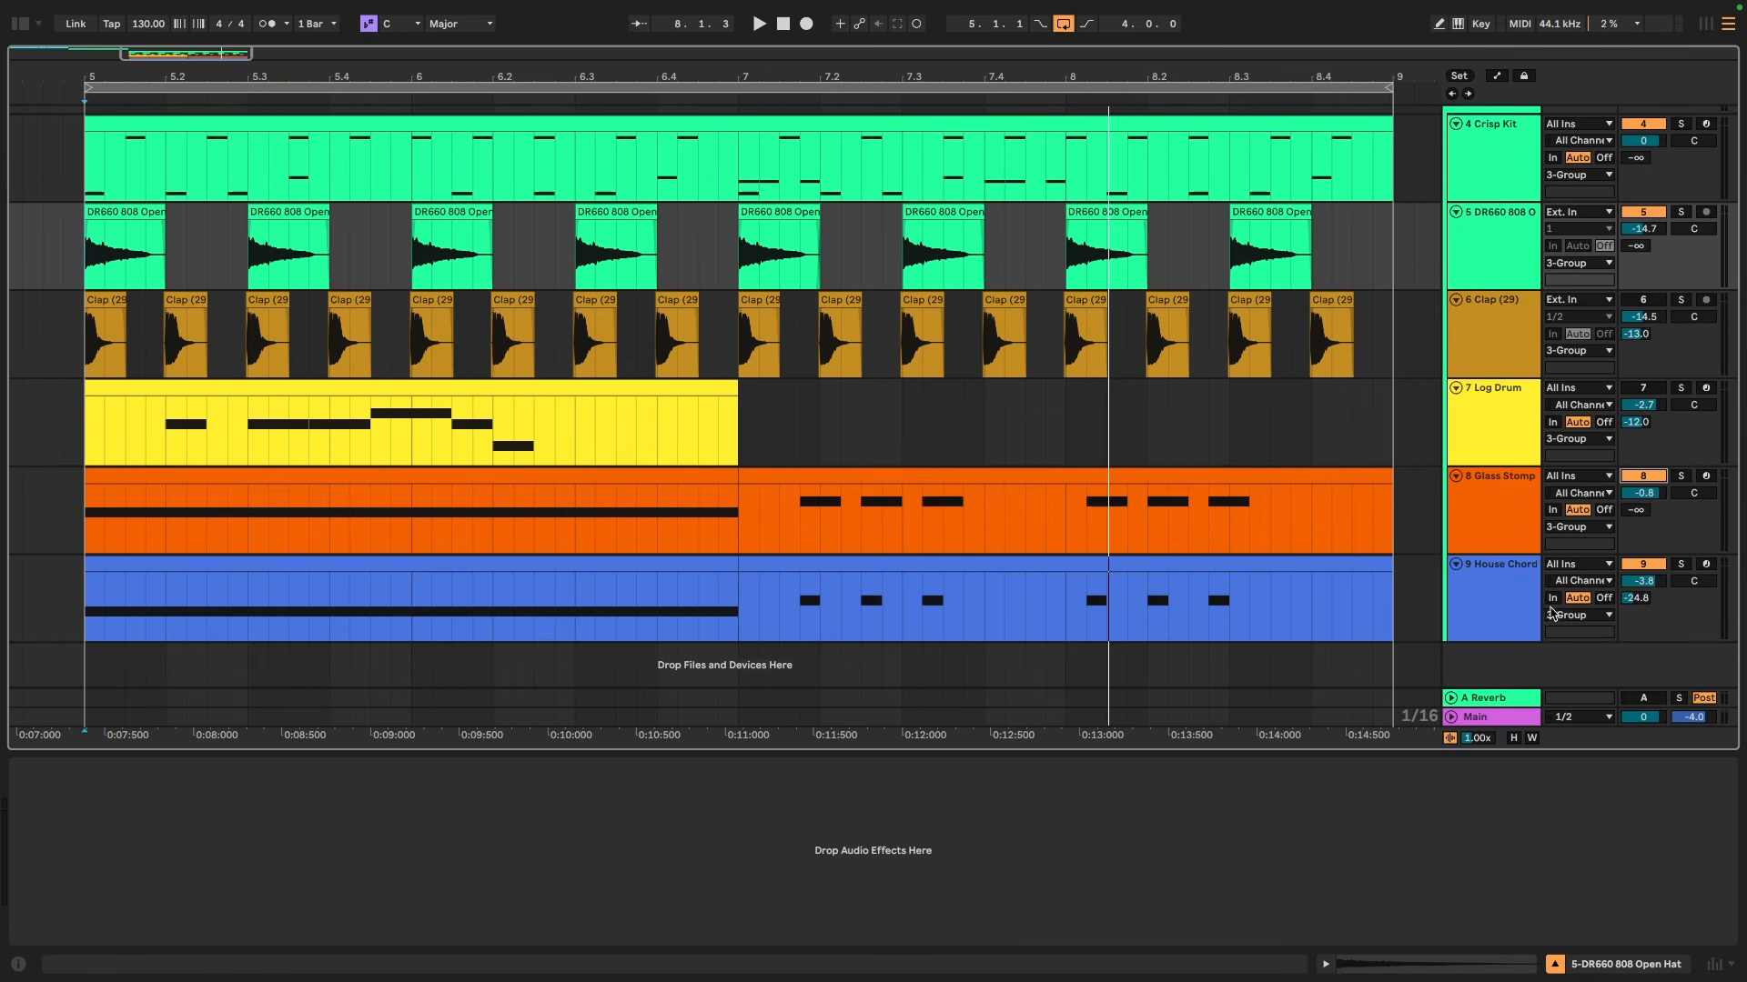
left_click(98, 517)
key("space")
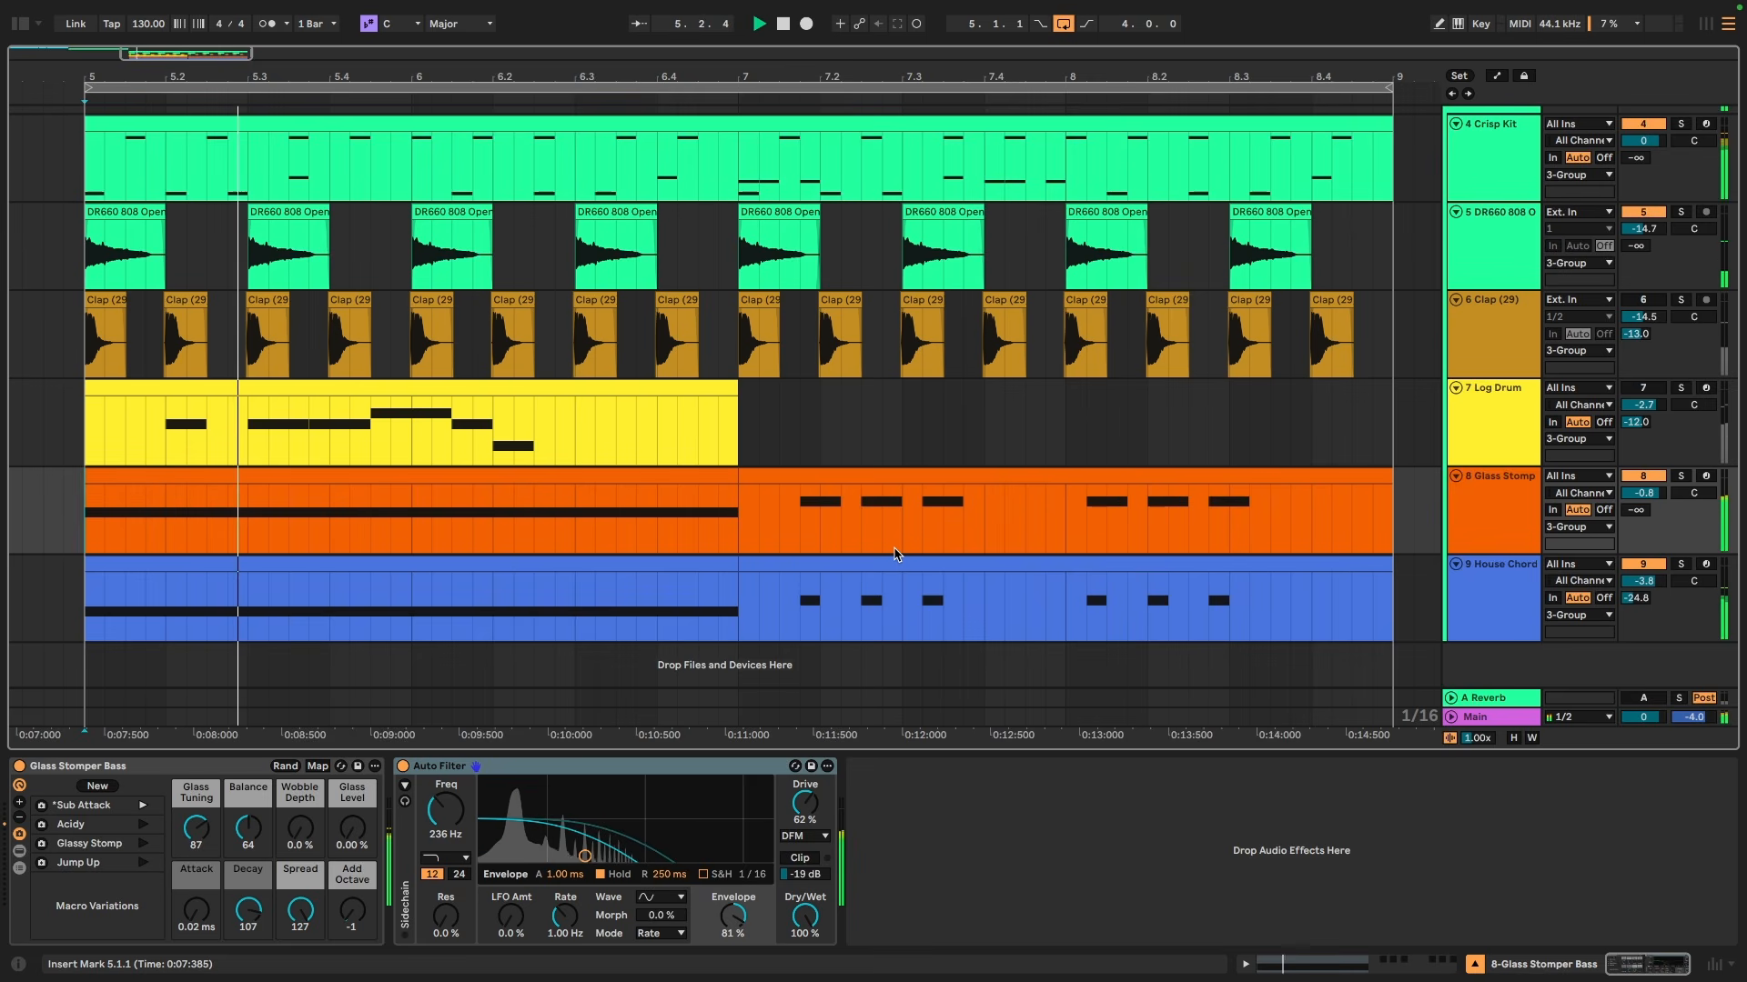
Step: Highlight the bass and House Chords parts from 7.1.1 to 9.1.1, stop playback, and place the insert marker at 8.1.1
left_click_drag(744, 525, 1380, 589)
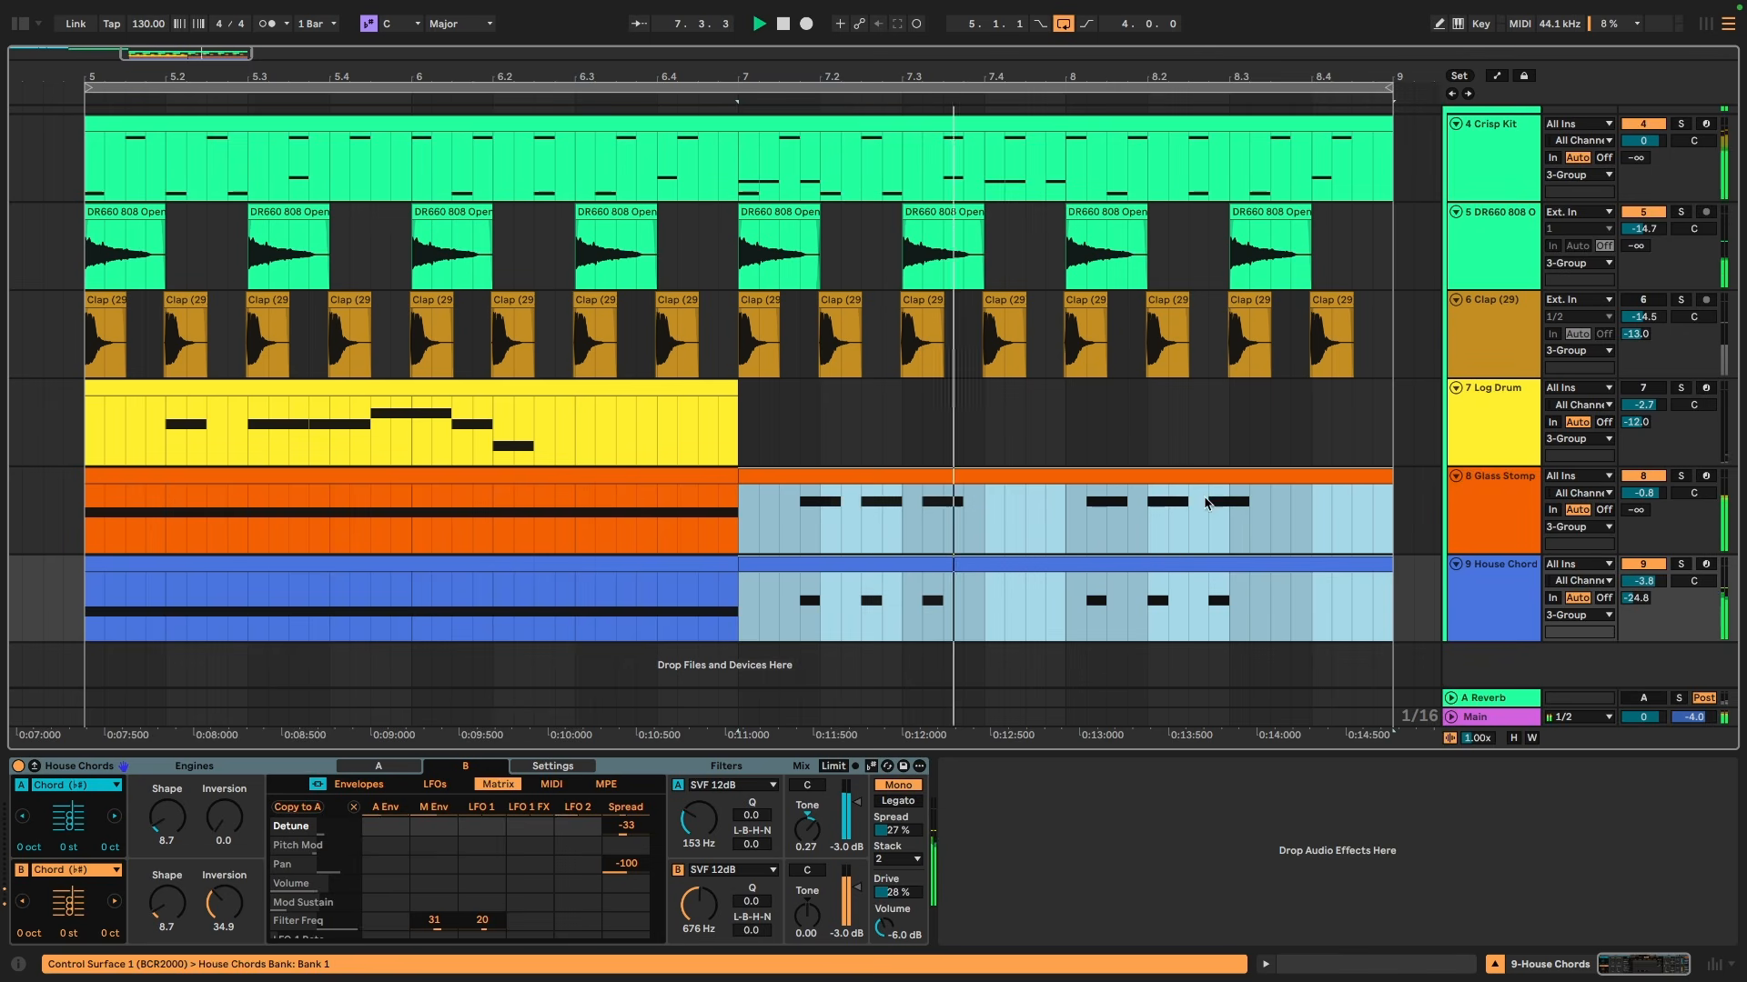
key("space")
left_click(1048, 522)
left_click_drag(1080, 519, 1071, 565)
left_click(1071, 544)
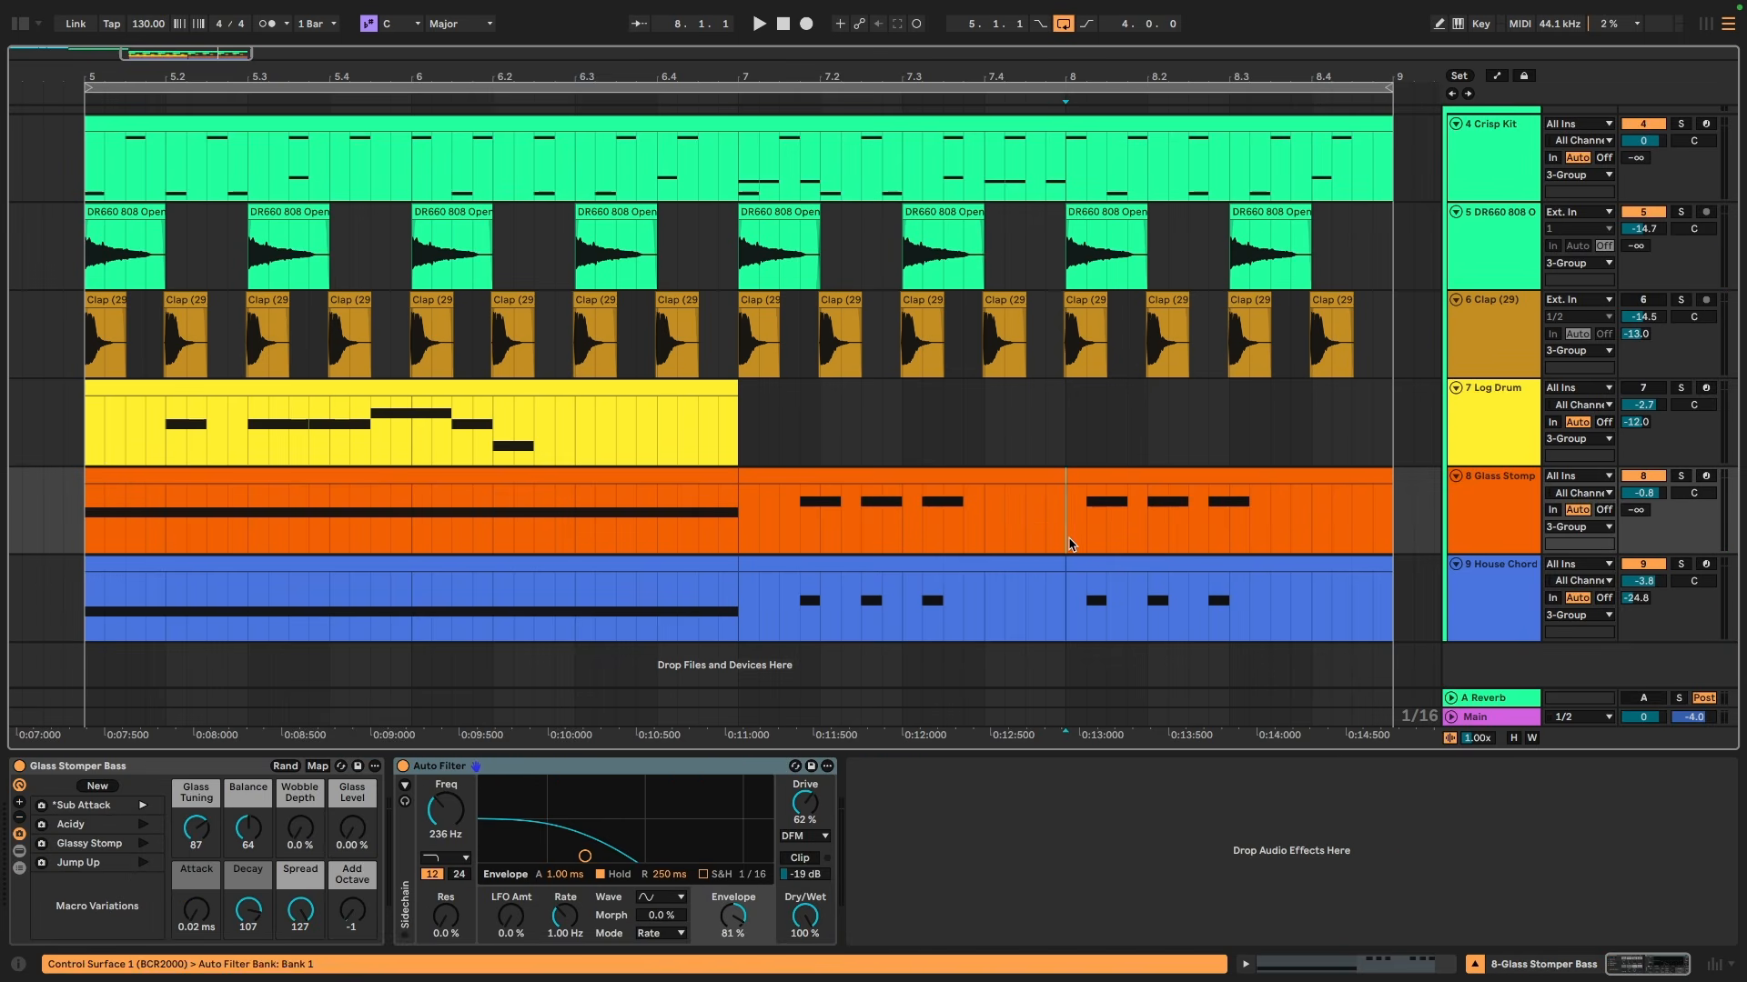
Step: Solo the Glass Stomper Bass and House Chords tracks in turn for playback from 8.1.1, and turn soloing off
left_click(1680, 478)
key("space")
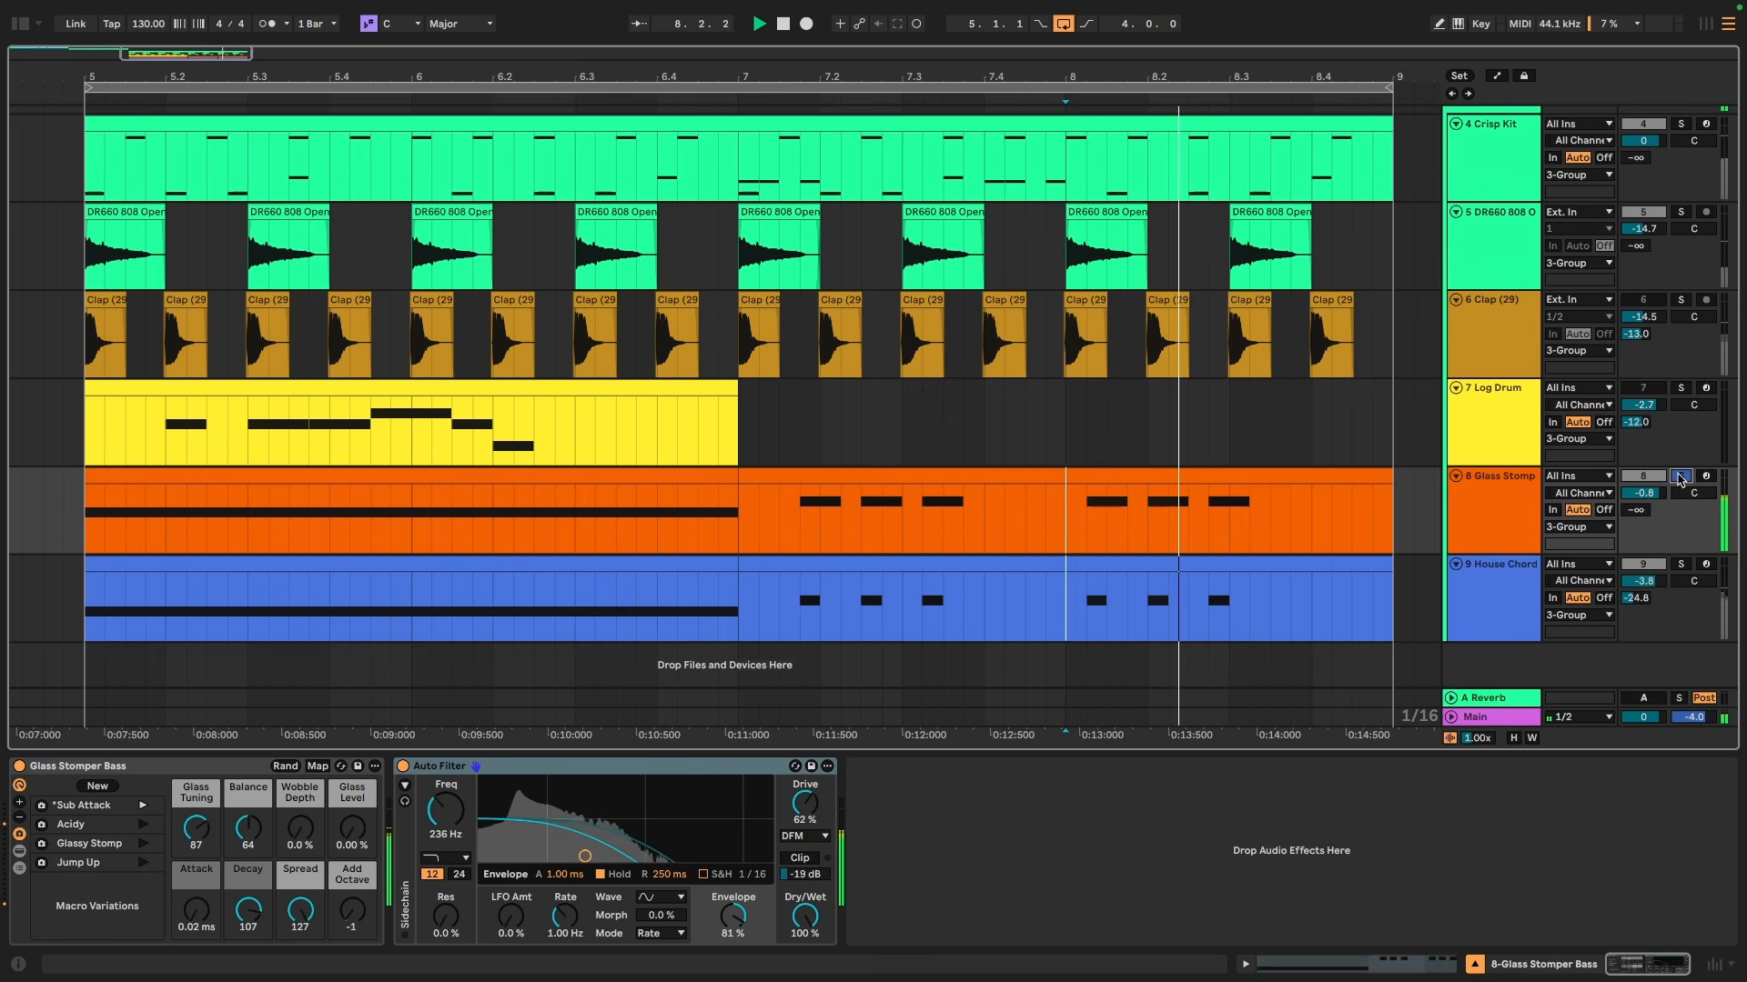
left_click(1681, 477)
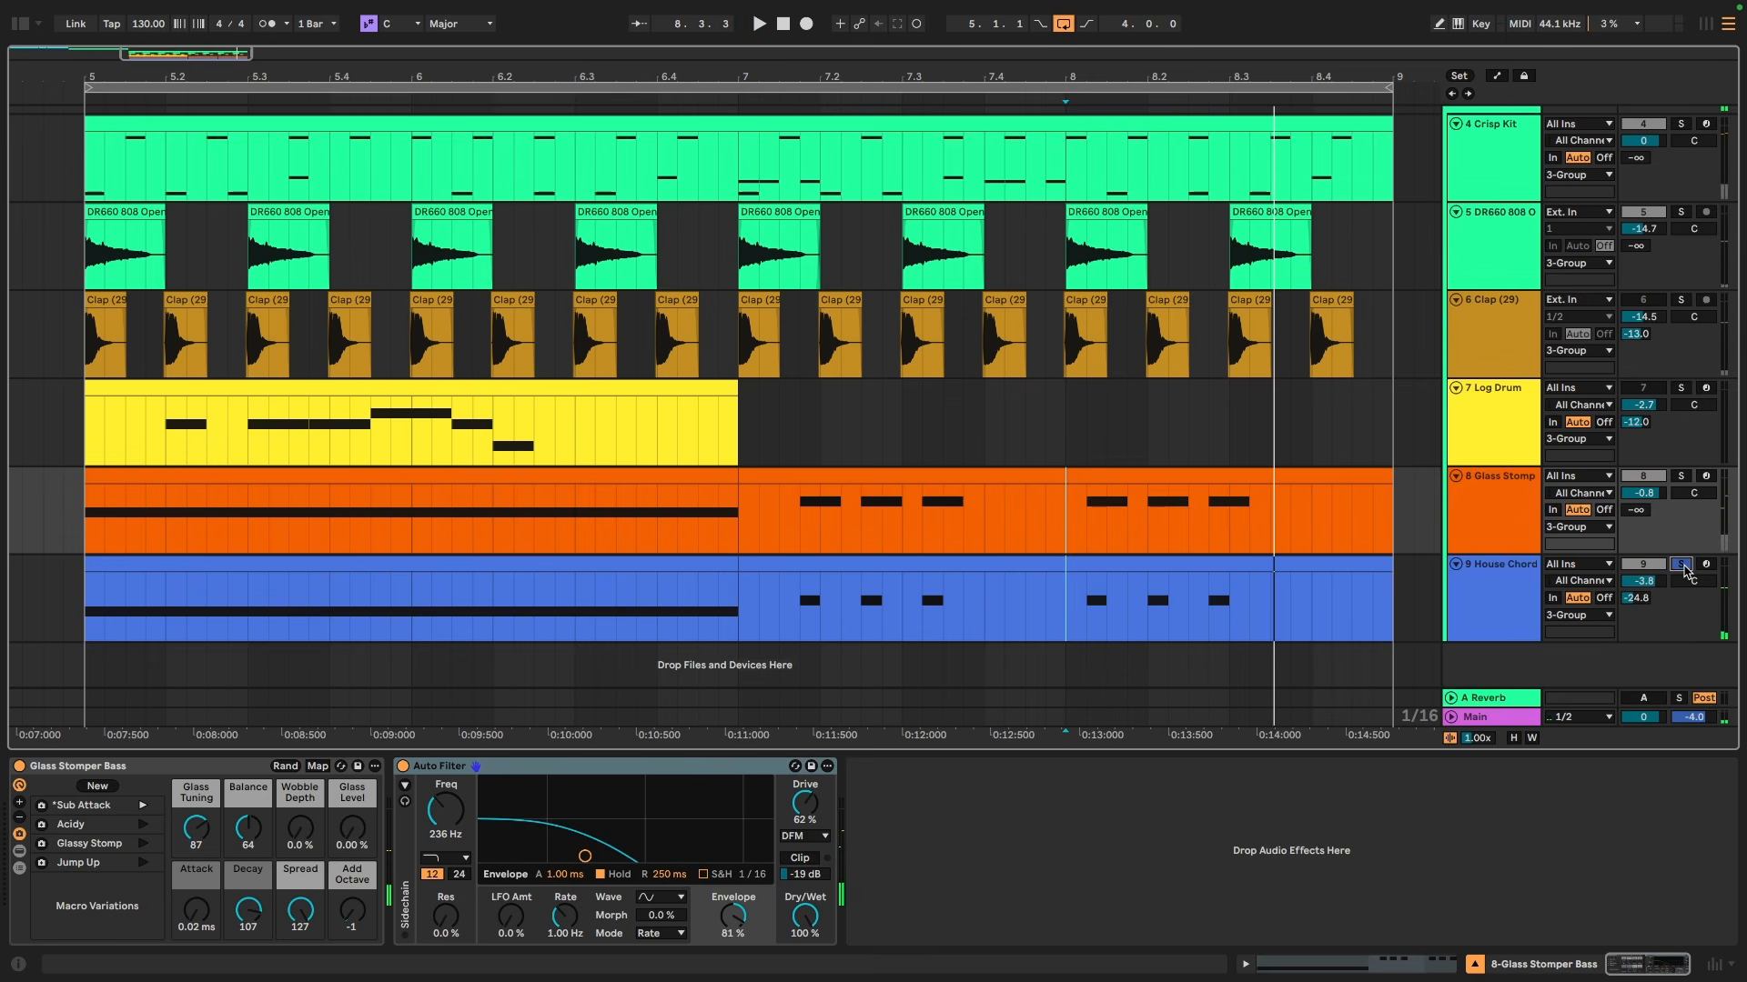
left_click(1680, 565)
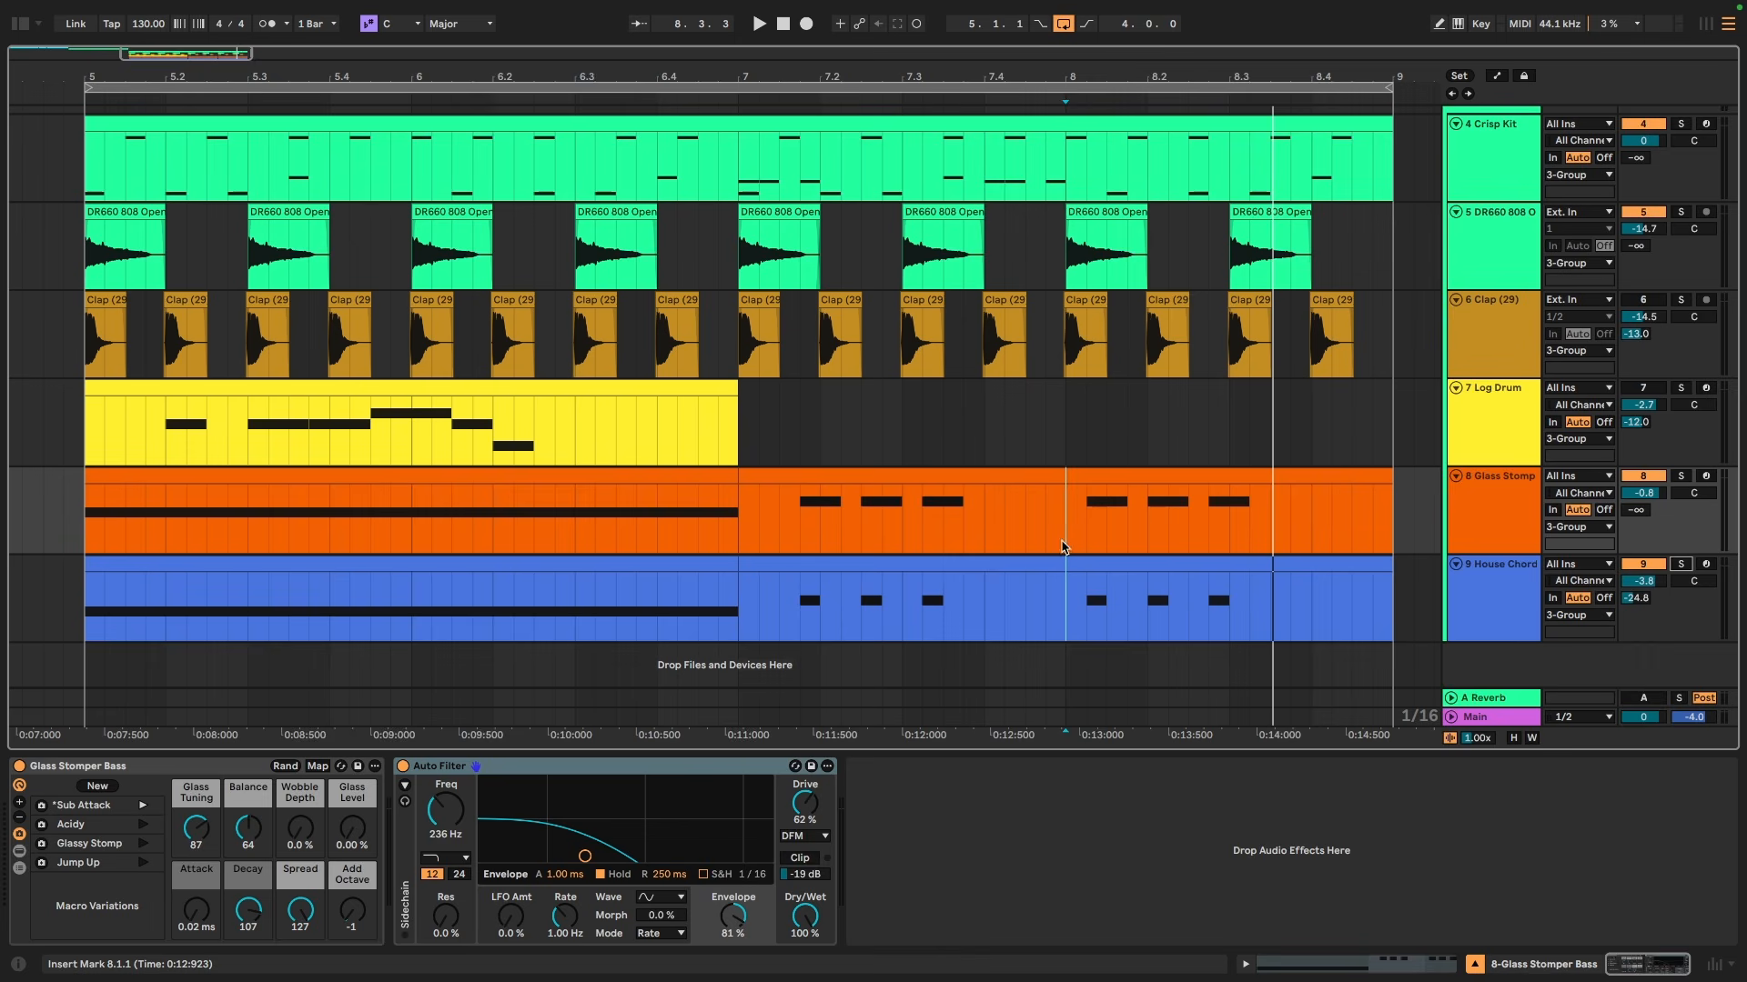
Step: Loop bars 7 and 8 and try playing the bar 8 bass and chord clips two sixteenths later, starting at 8.1.3
left_click(1396, 601, "shift")
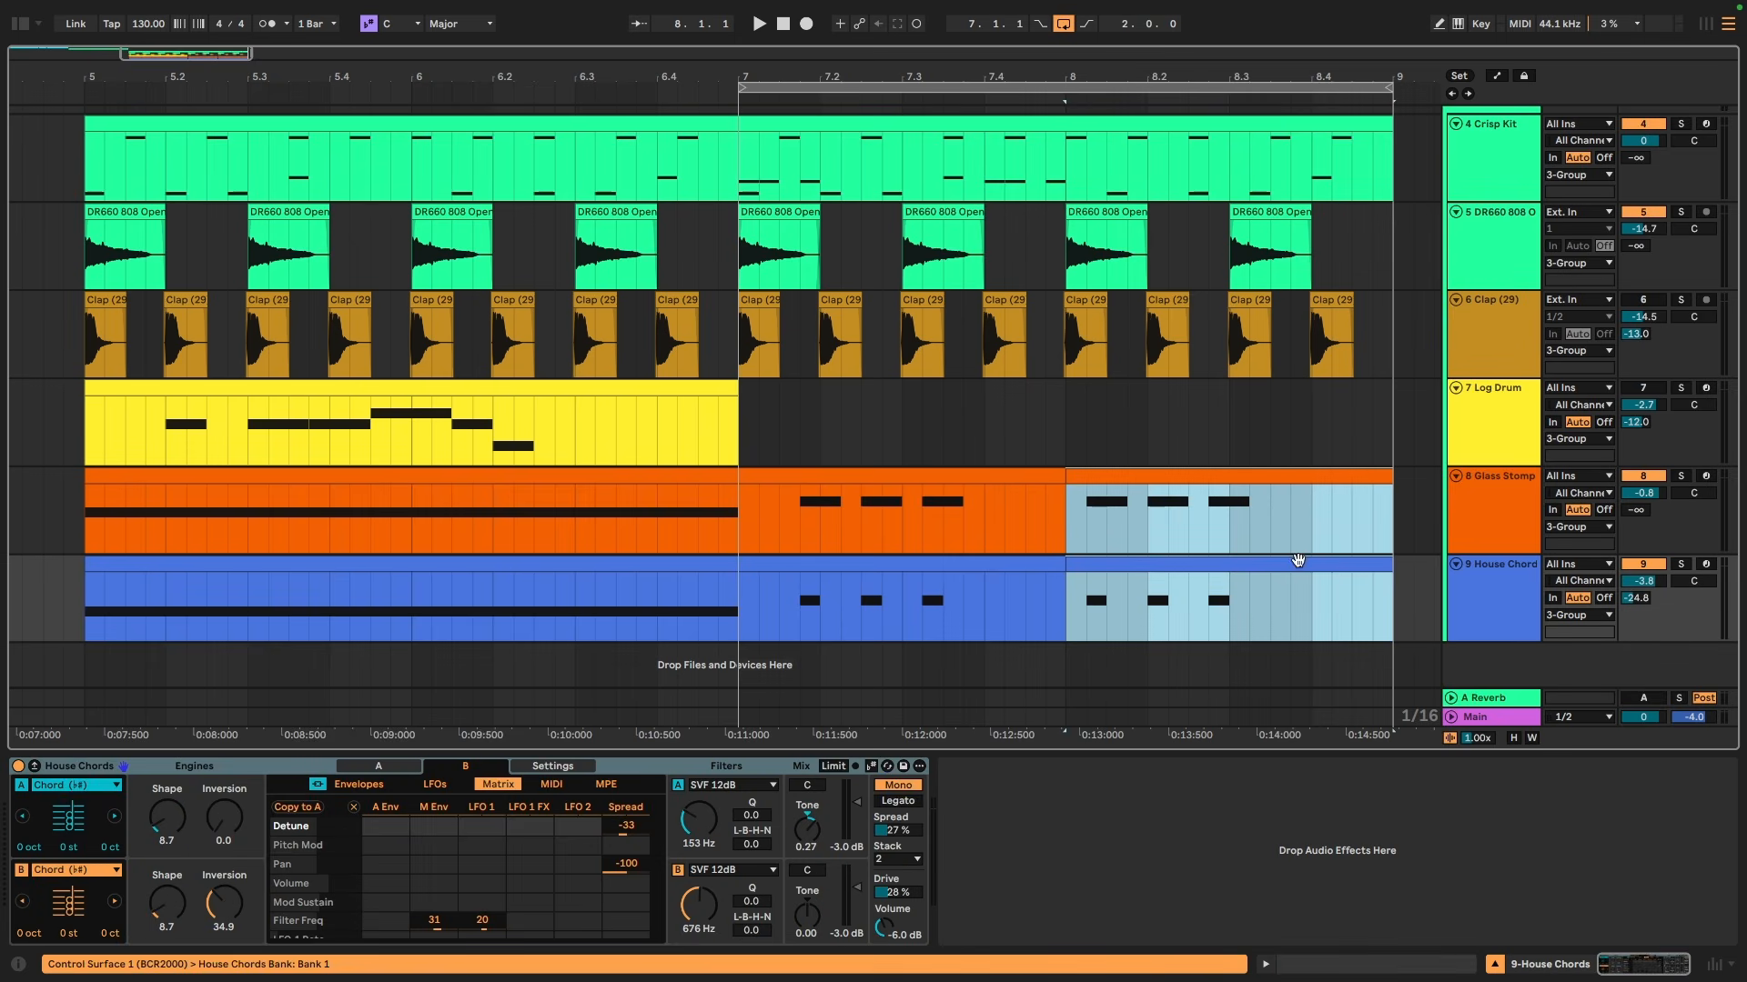
left_click_drag(1133, 476, 1180, 494)
left_click_drag(745, 508, 1372, 604)
key("space")
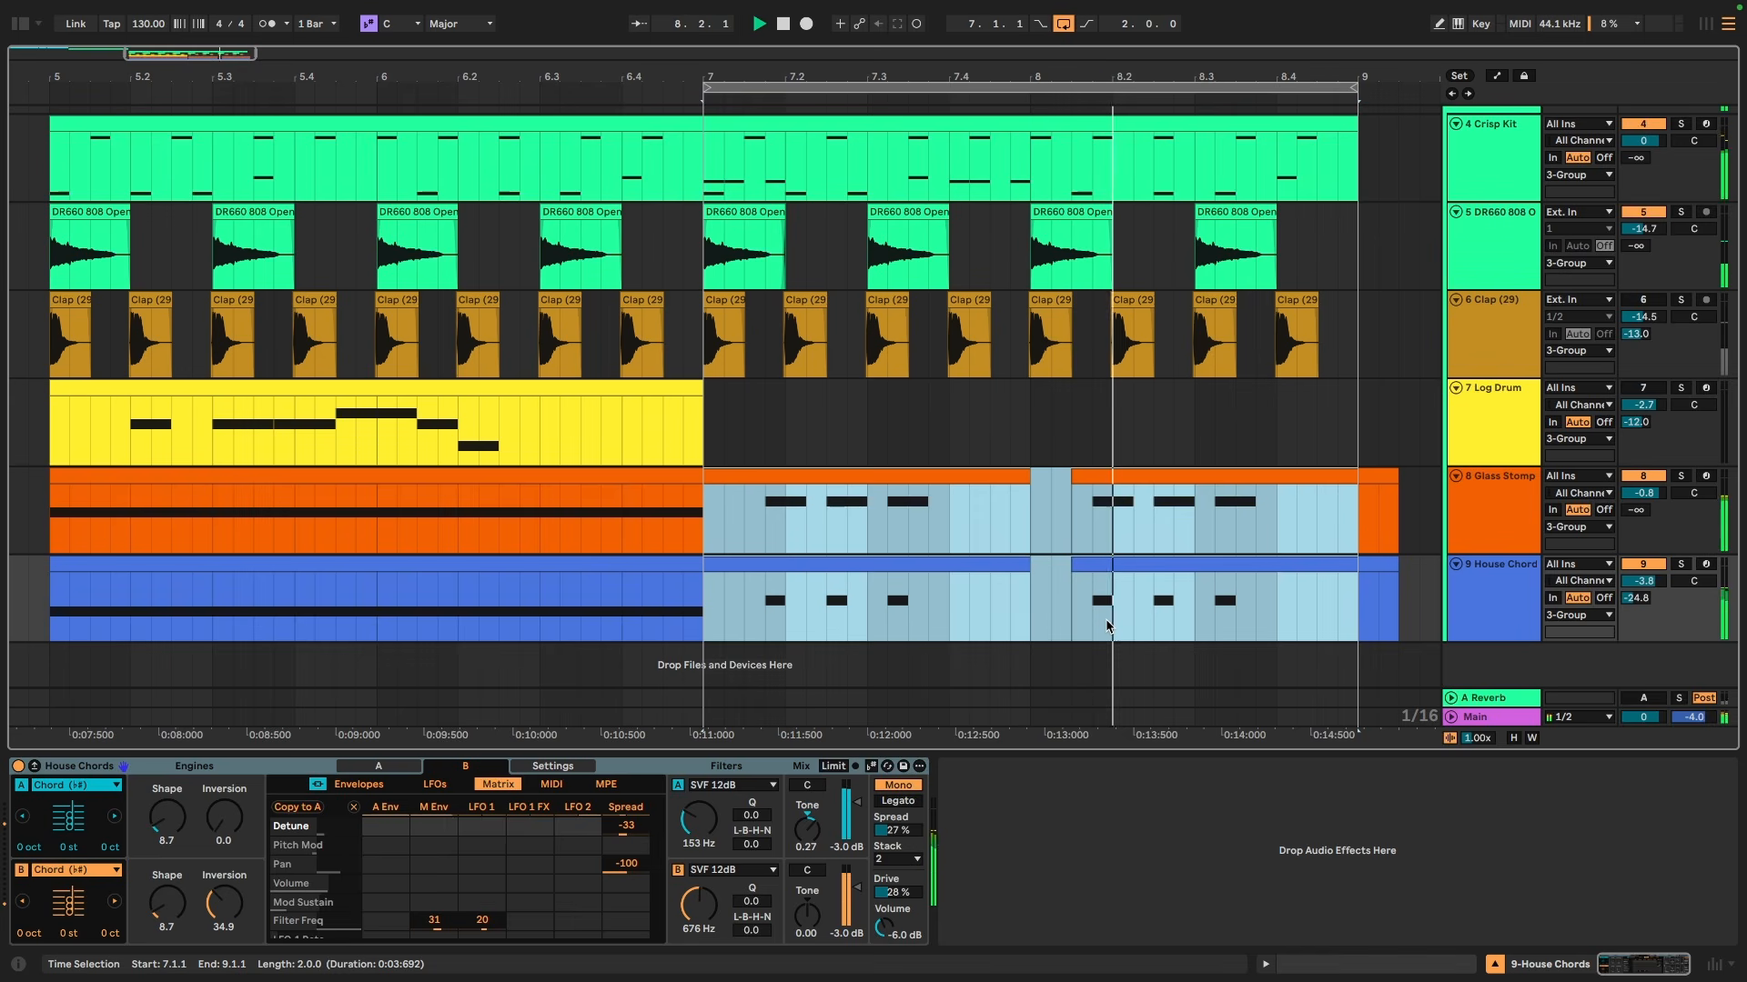
Step: Move the second bass and House Chords clips back to 8.1.1 and play the loop from 7.1.1
left_click(1107, 474)
left_click(1104, 561, "shift")
left_click_drag(1115, 564, 1084, 571)
left_click(707, 521)
key("space")
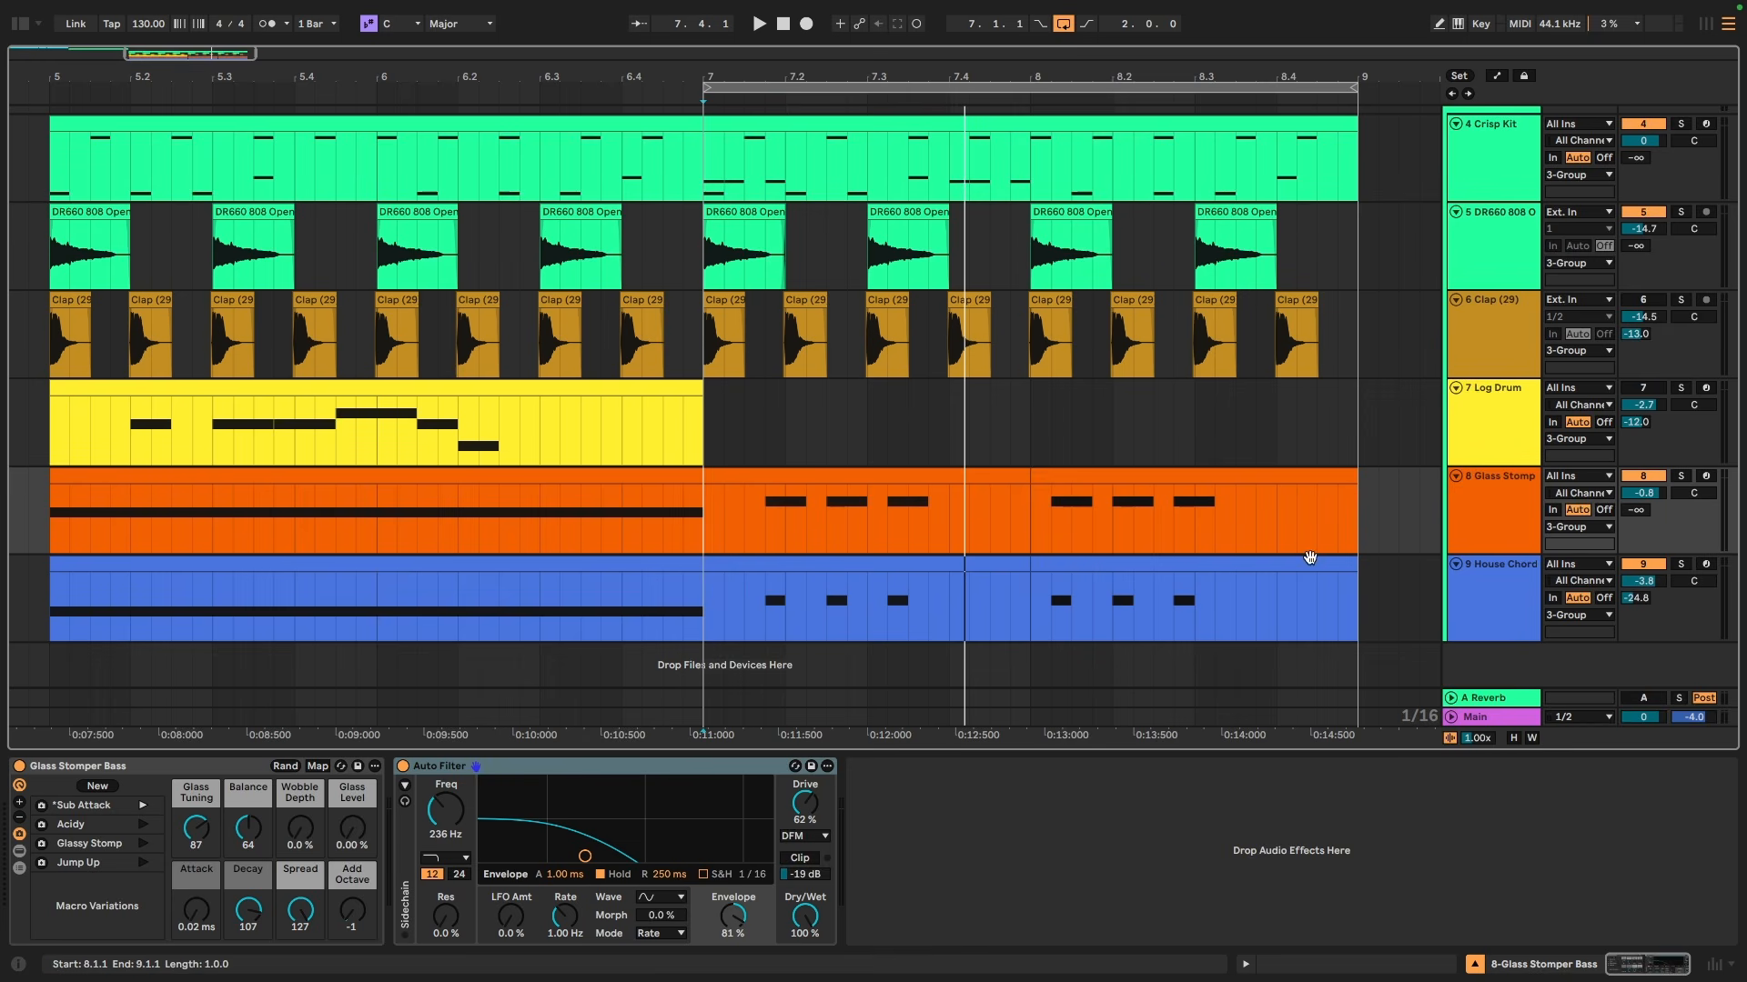
Step: Loop the arrangement from 5.1.1 to 9.1.1 and play it with the Log Drum and Clap (29) tracks activated
scroll(850, 315, "up", 2)
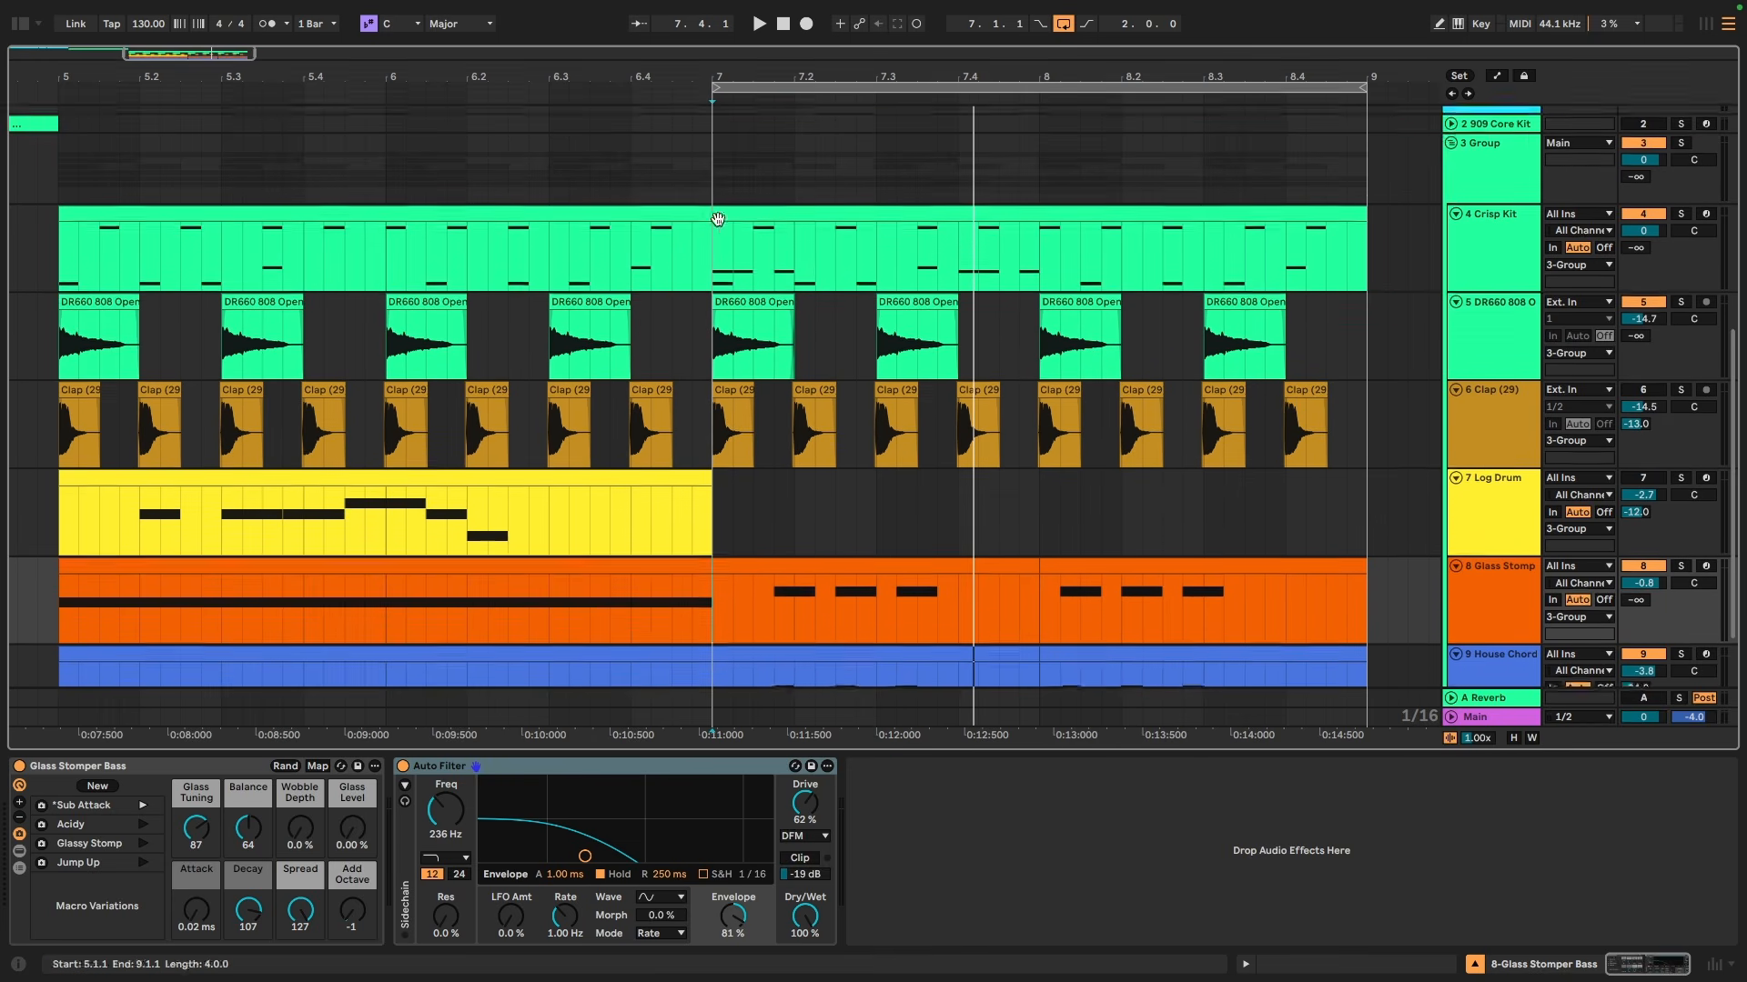
scroll(822, 466, "down", 2)
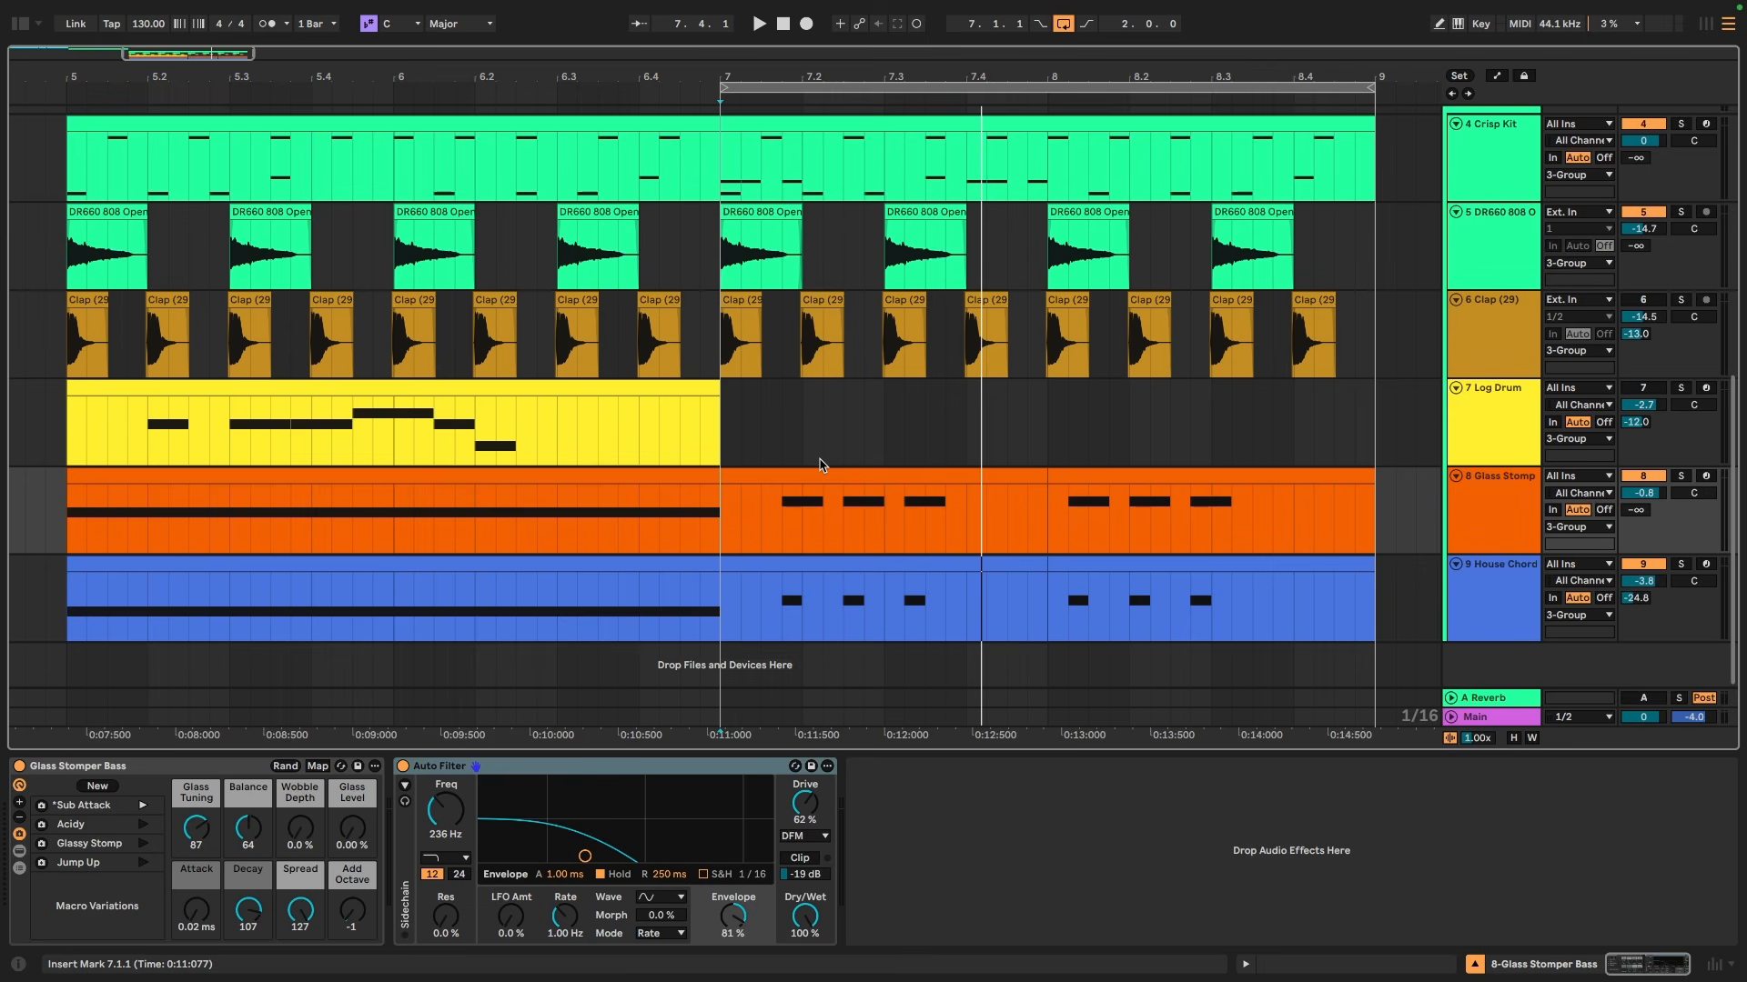
left_click(855, 540)
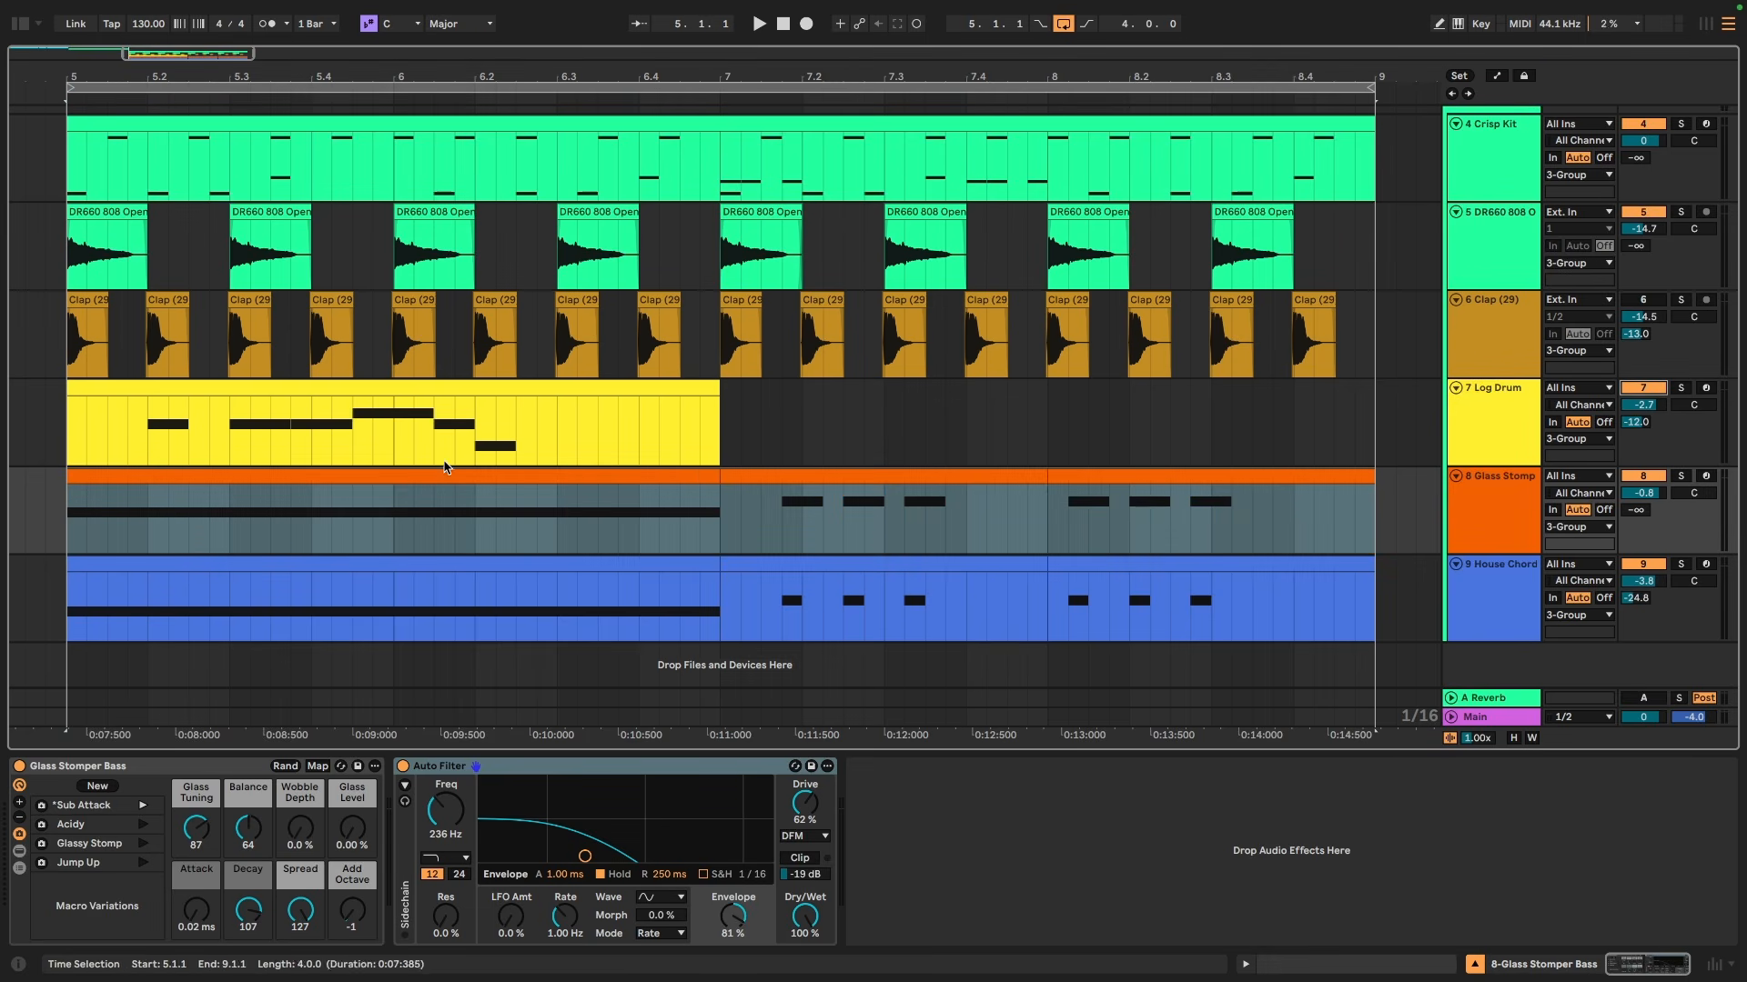
key("space")
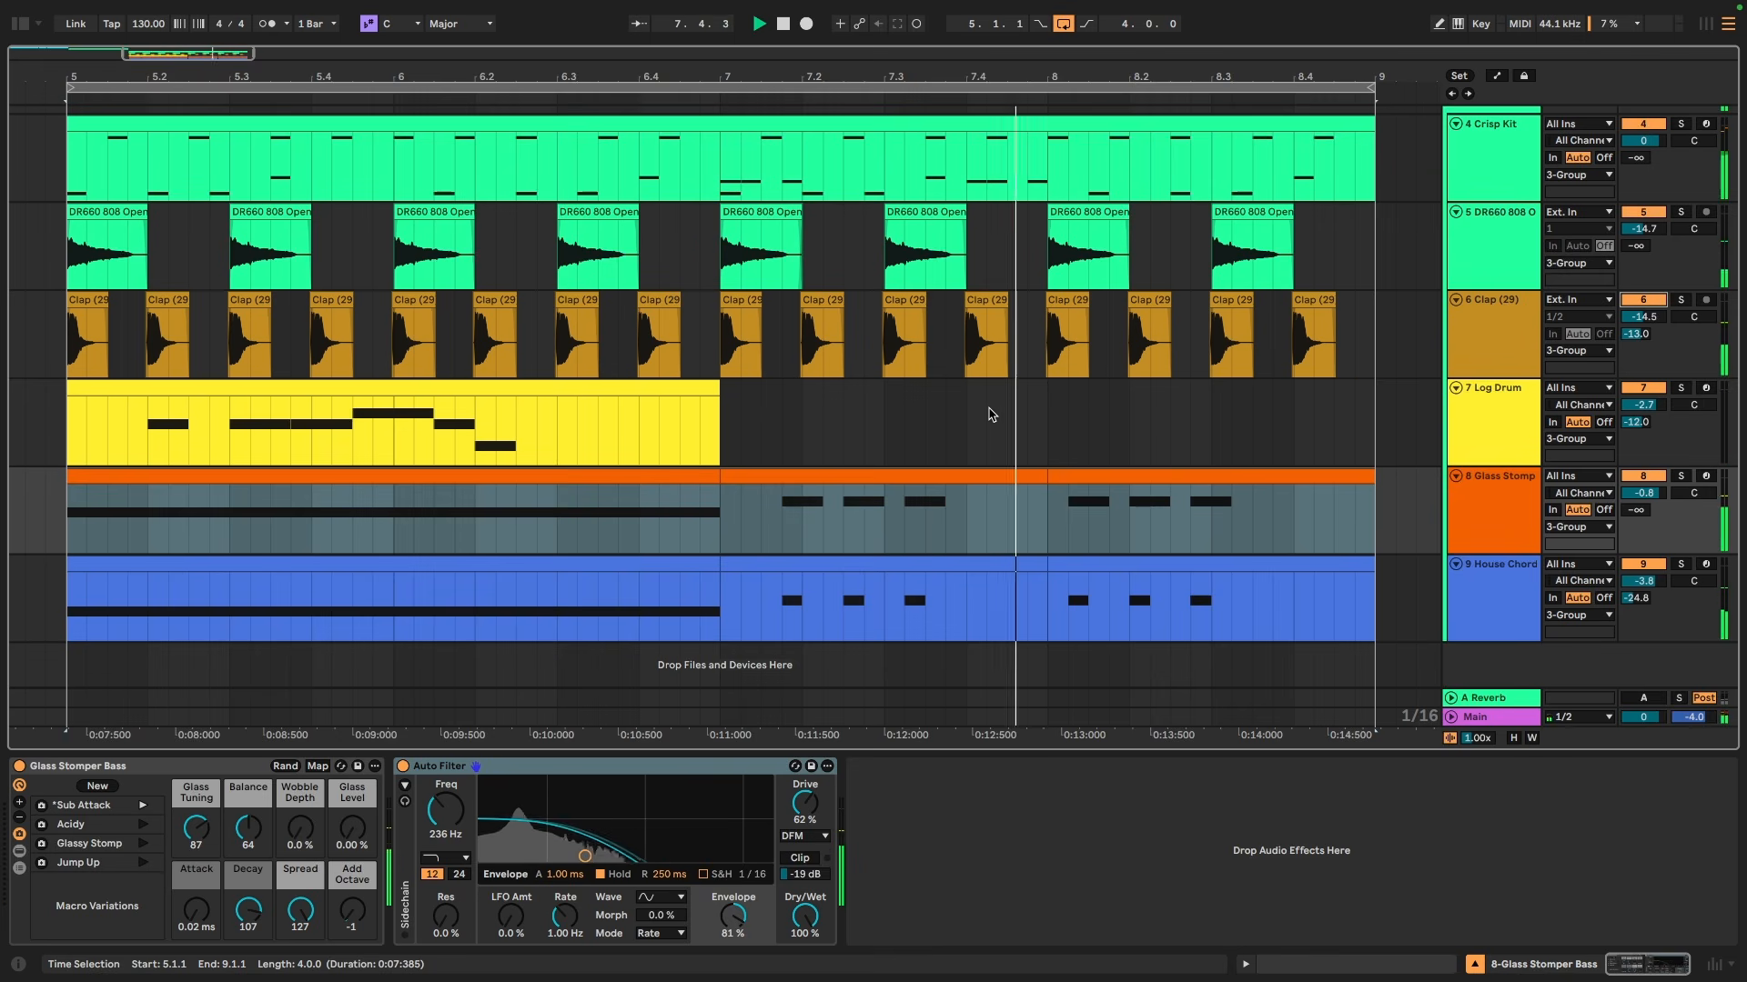
key("space")
Step: In the 909 Core Kit clip, shift bar 2's bass drum and snare notes two sixteenths later to 2.1.3 during playback
scroll(992, 416, "left", 1)
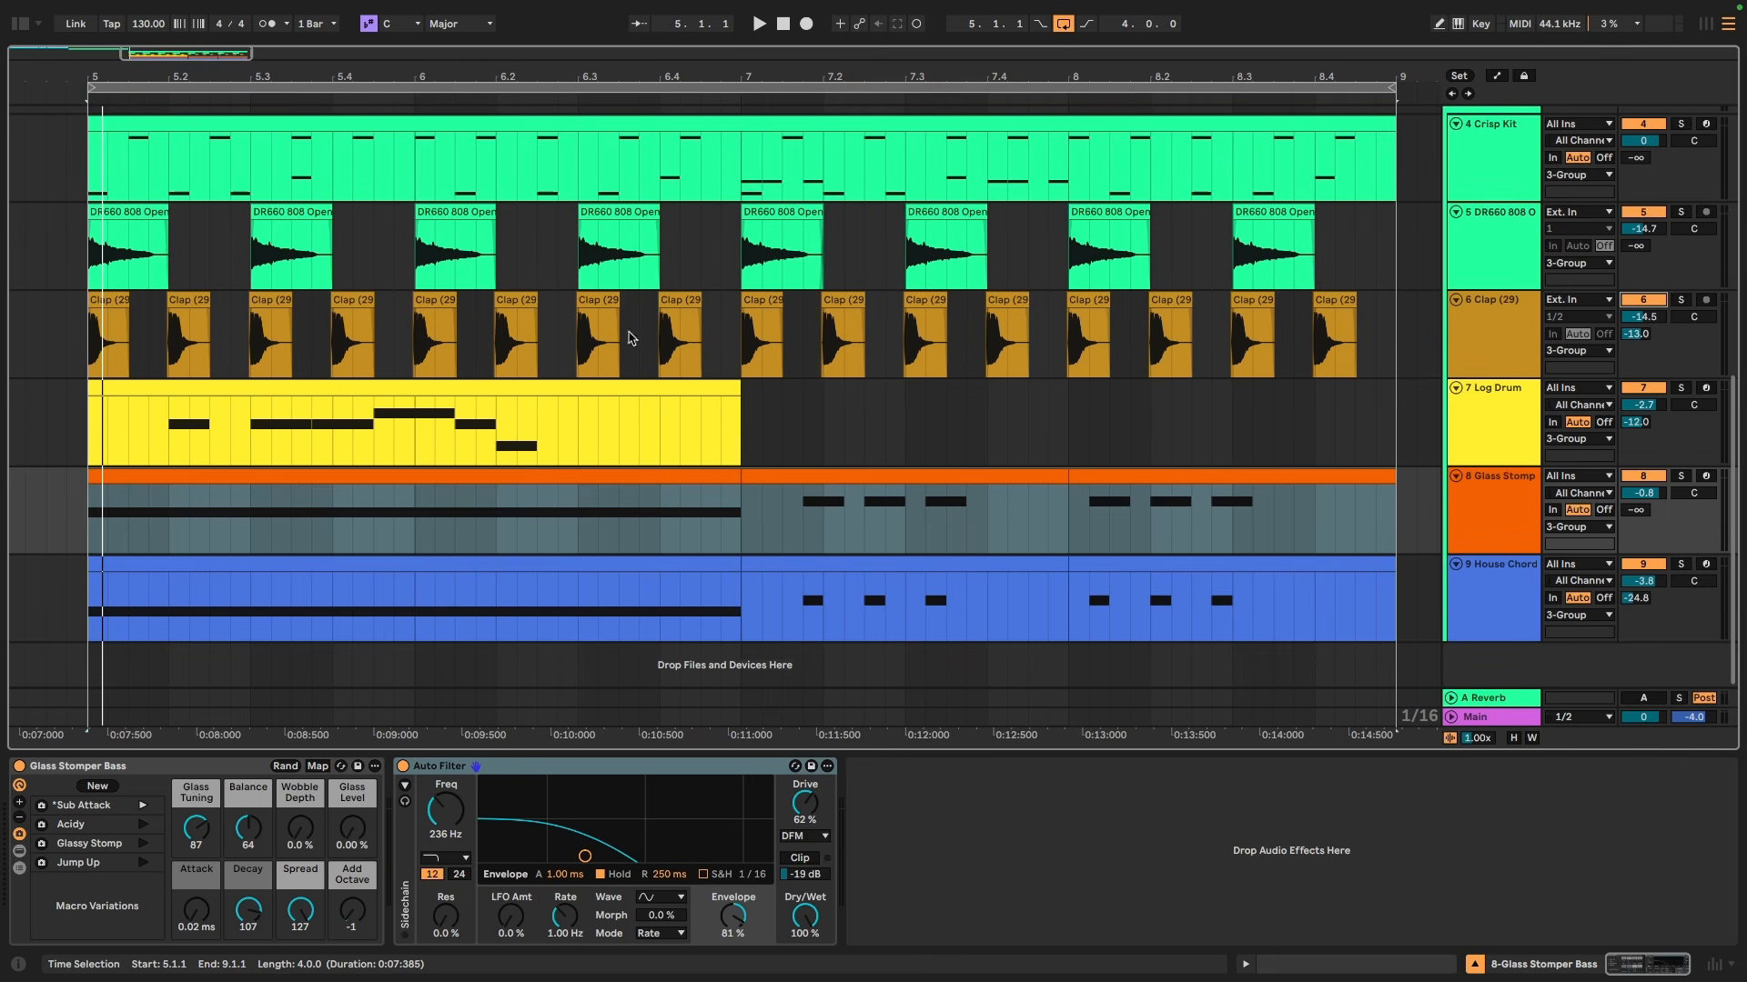
scroll(615, 331, "up", 6)
scroll(615, 331, "left", 10)
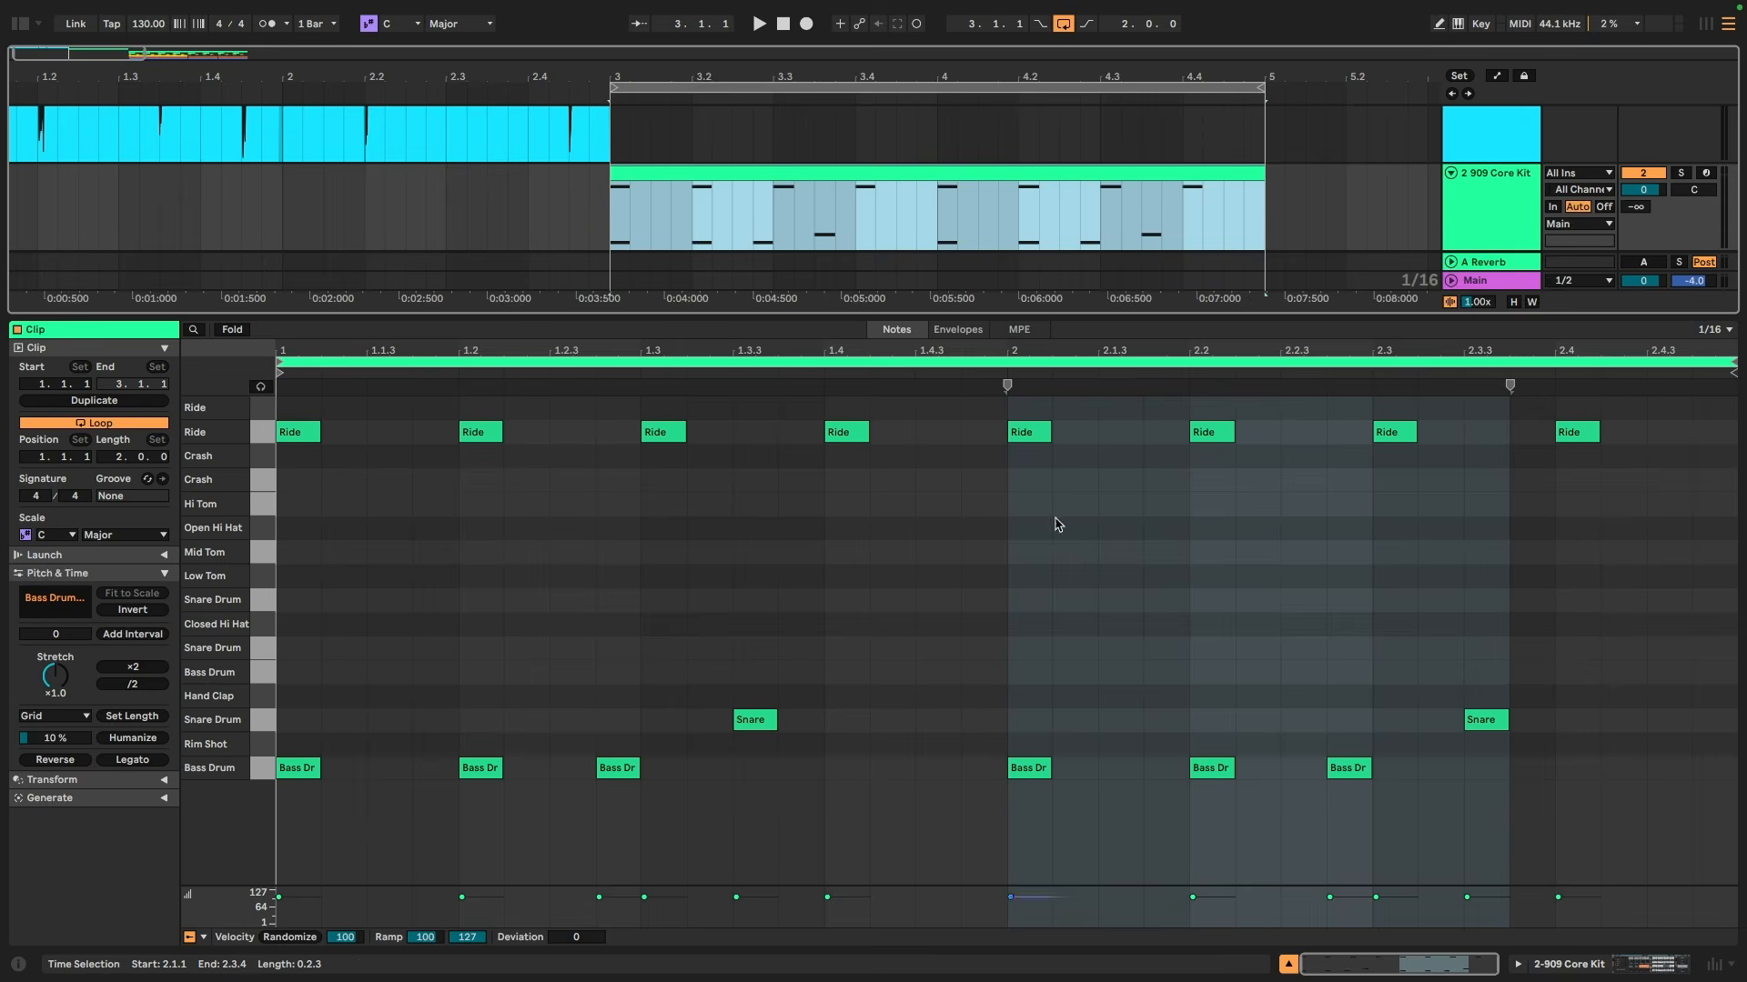
left_click_drag(974, 694, 1606, 801)
key("space")
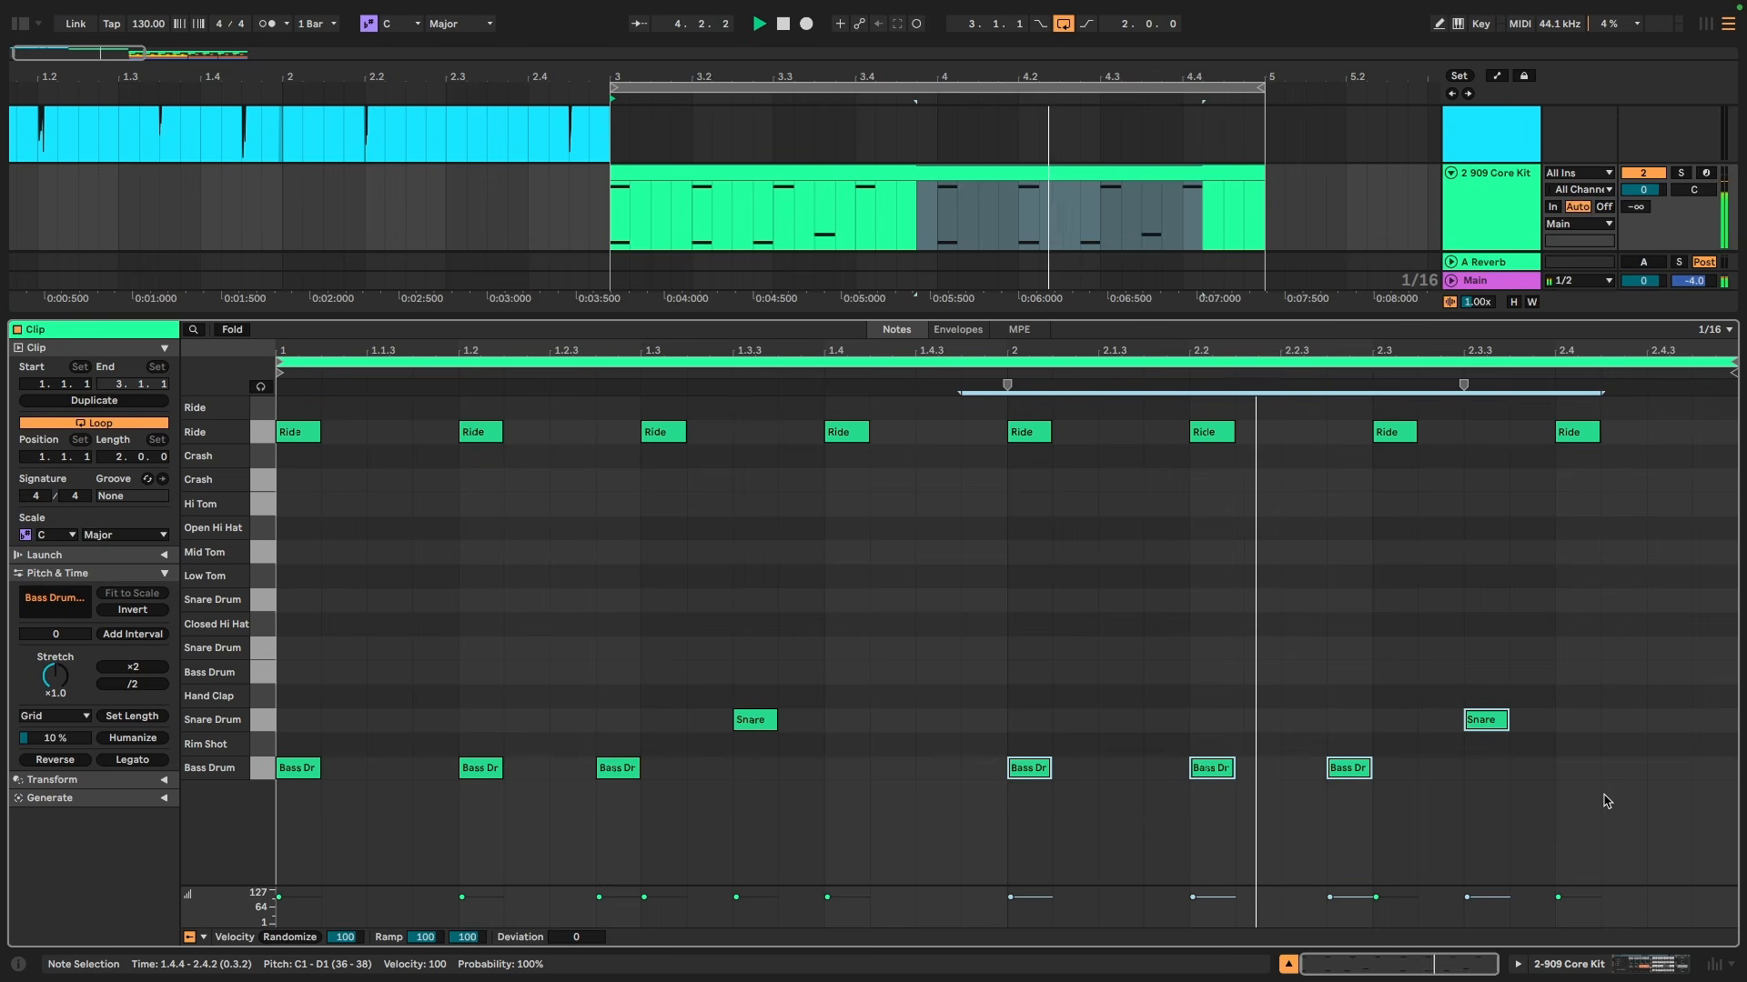
key("Right")
key("Right")
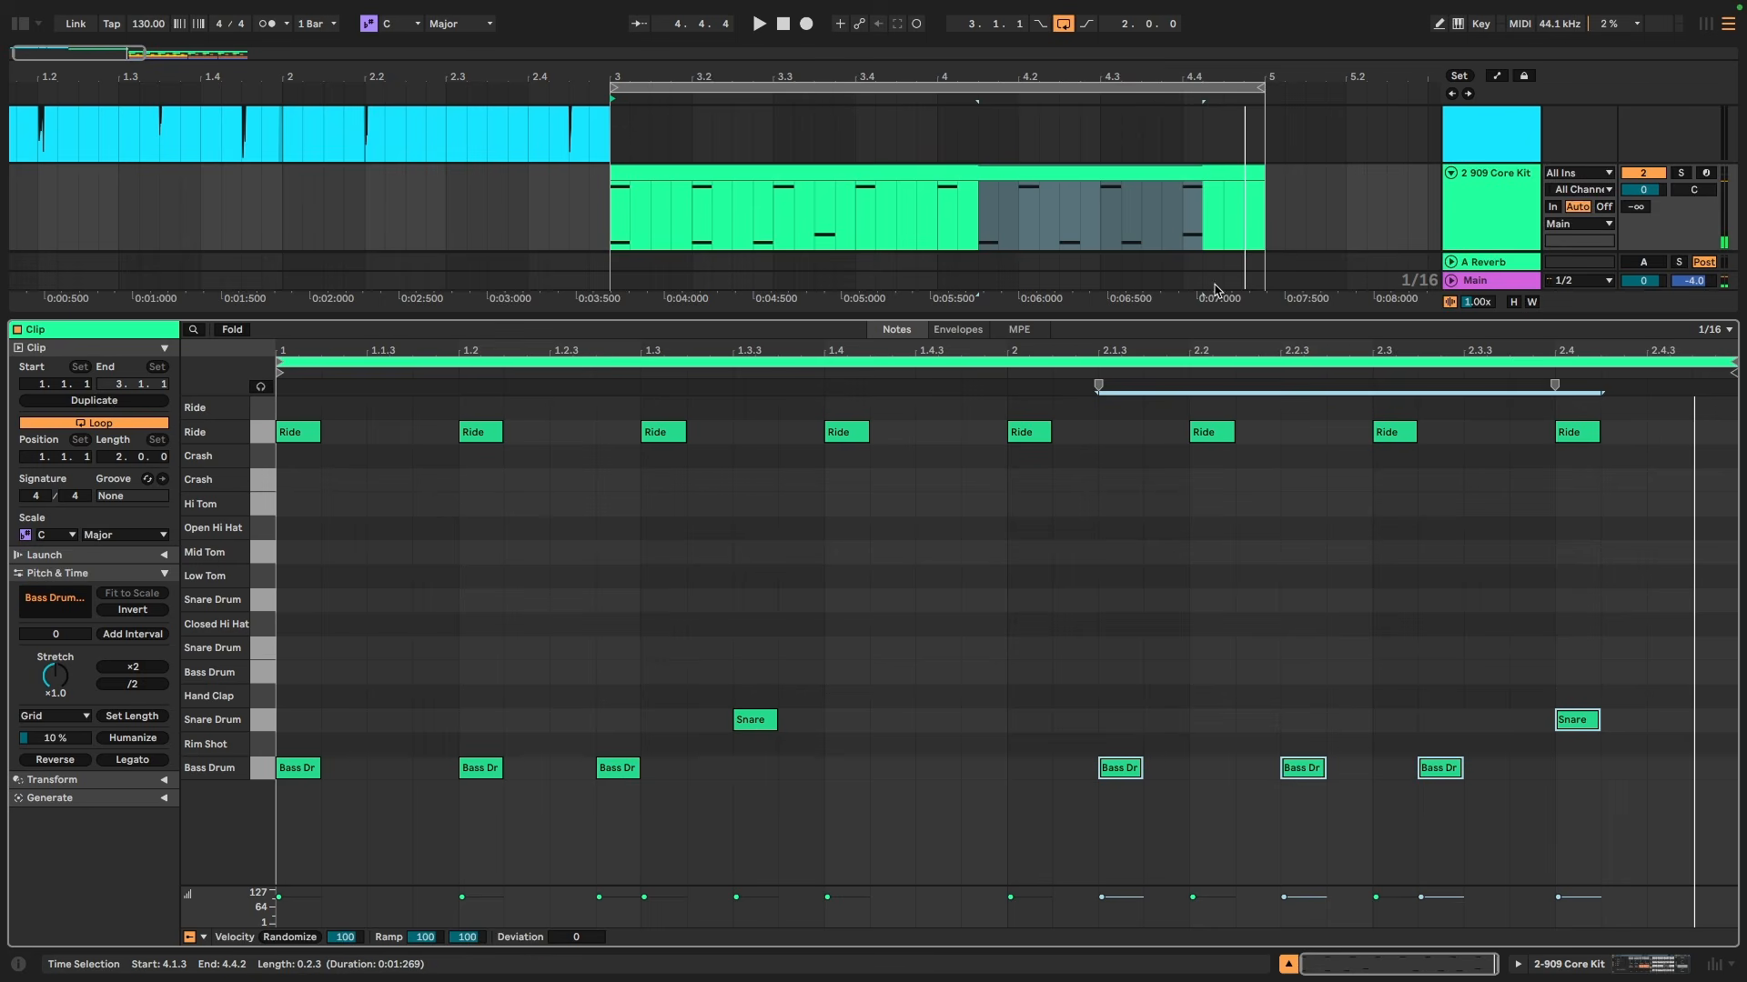
Step: Select the Crisp Kit clip and set the arrangement loop to its length, from 5.1.1 to 9.1.1
scroll(1180, 203, "right", 10)
scroll(955, 163, "down", 2)
scroll(957, 163, "down", 2)
scroll(957, 164, "right", 4)
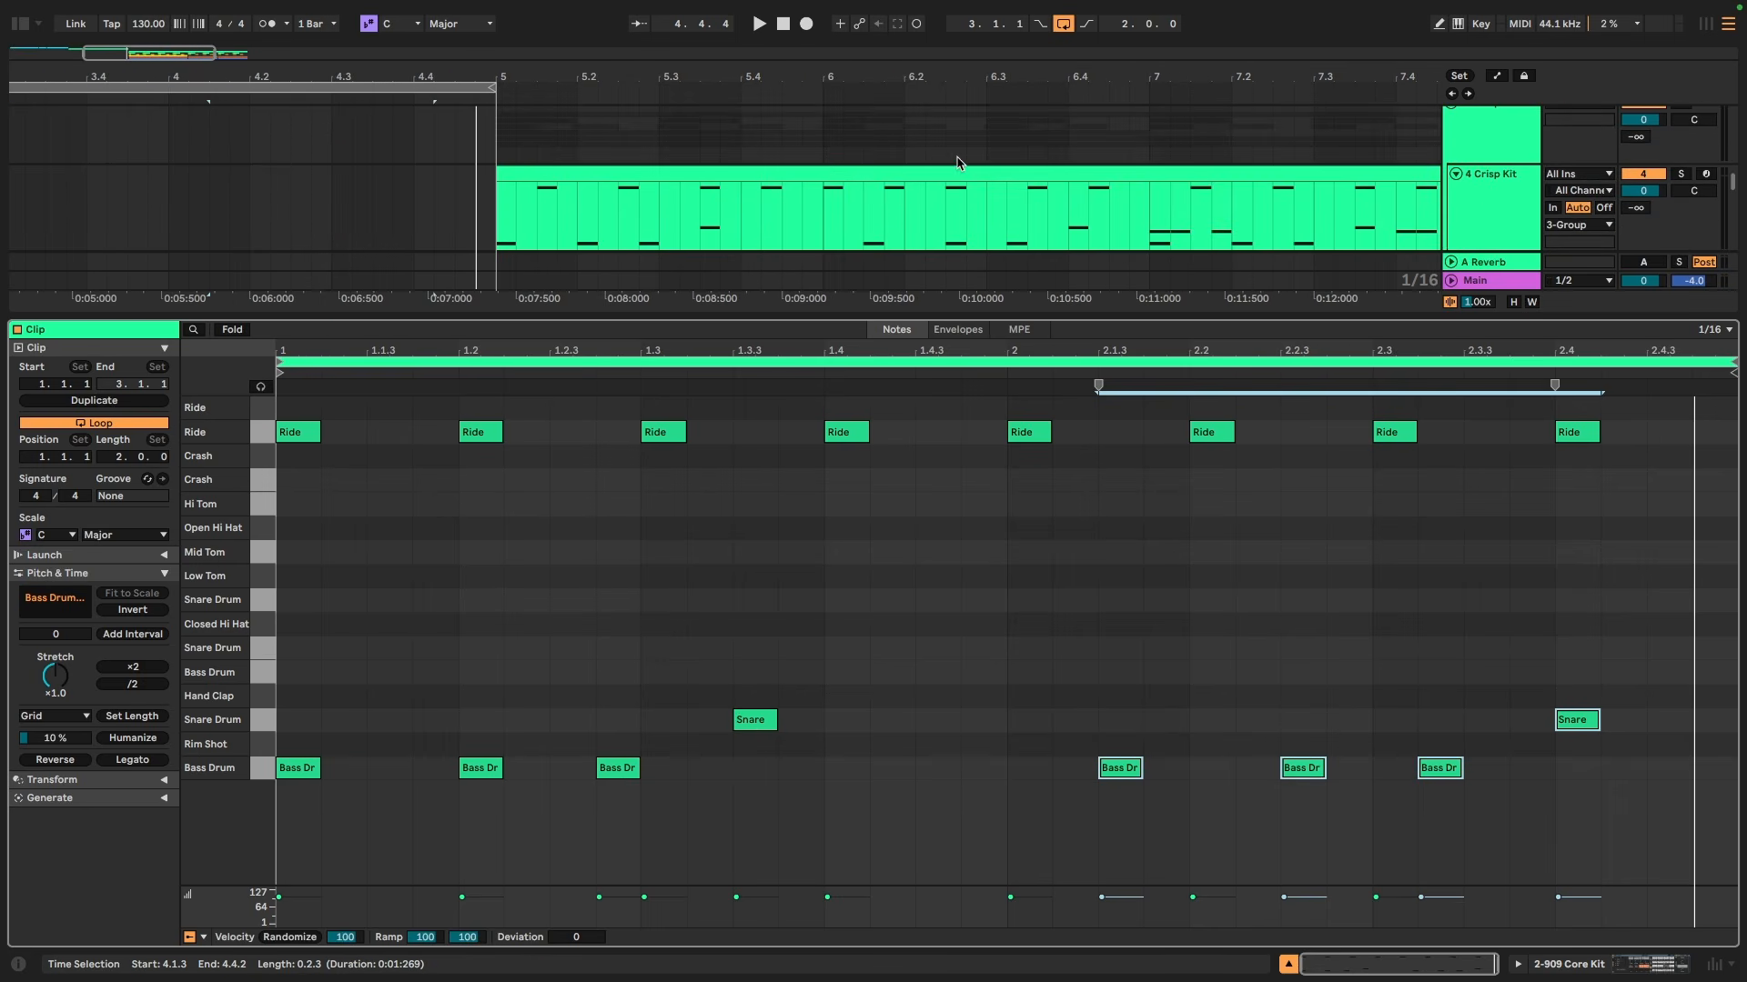
left_click(546, 175)
scroll(546, 174, "right", 6)
scroll(548, 176, "right", 2)
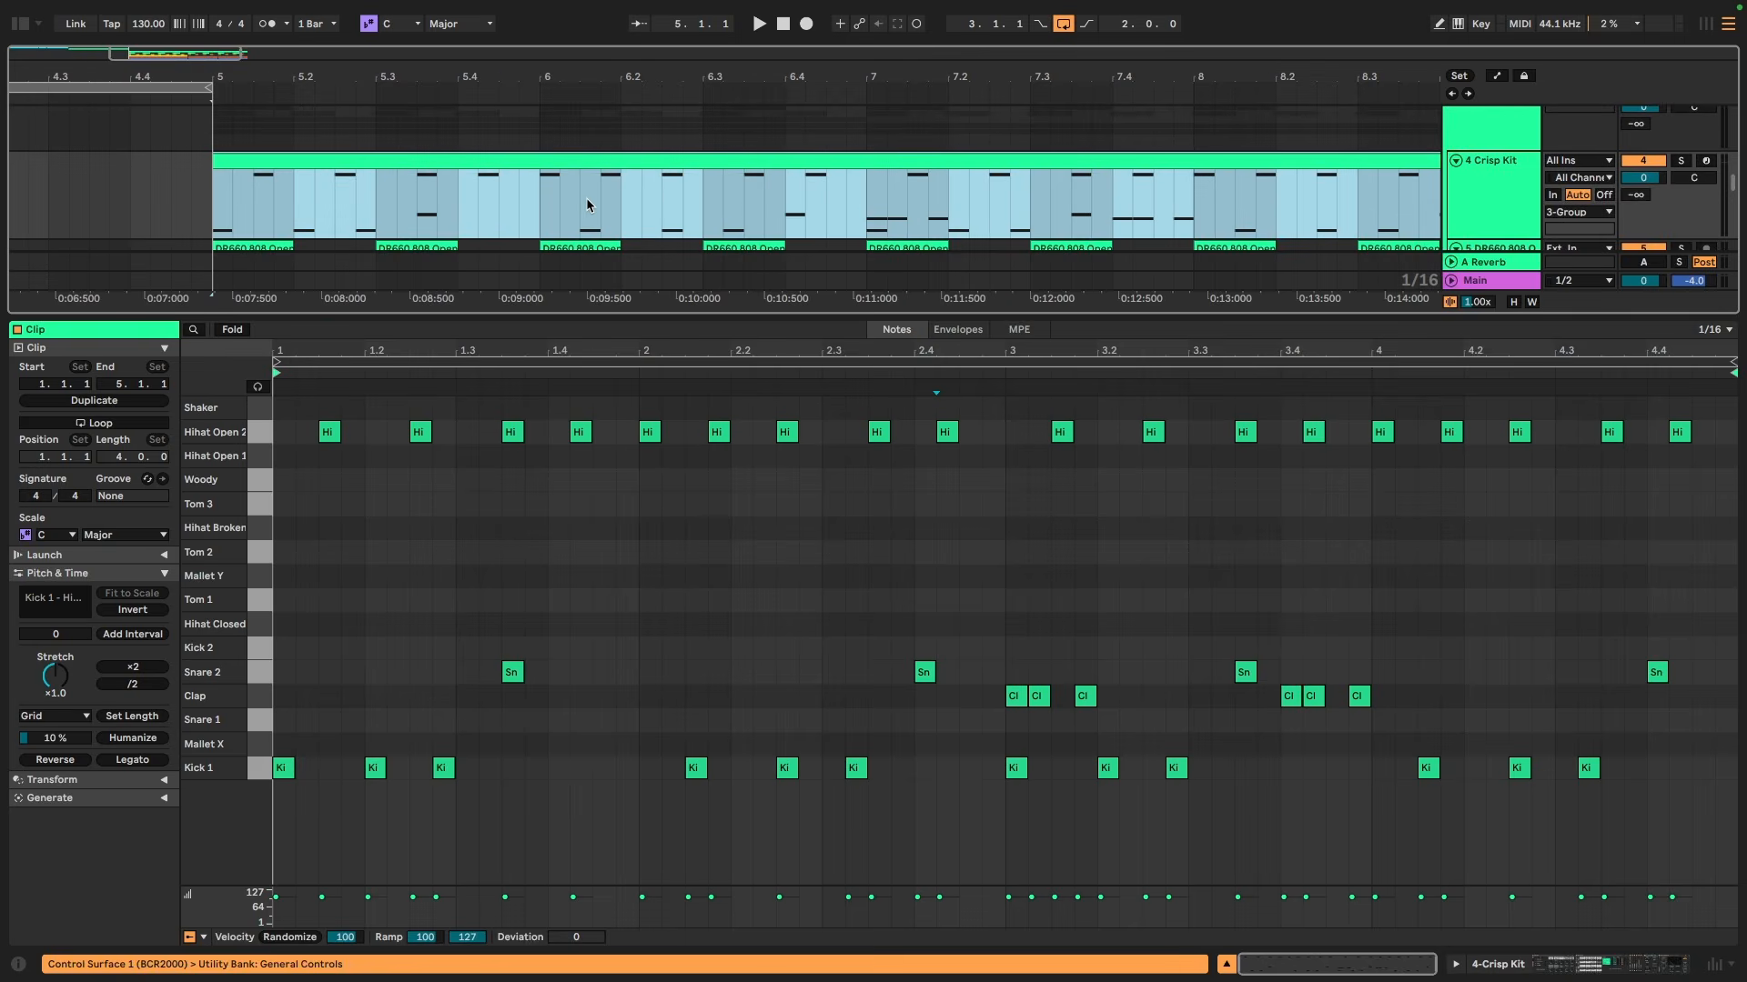
key("super+l")
Step: Show the Crisp Kit device chain and examine the arrangement's tracks from Crisp Kit down to House Chords
key("shift+Tab")
scroll(930, 405, "right", 2)
scroll(930, 405, "down", 1)
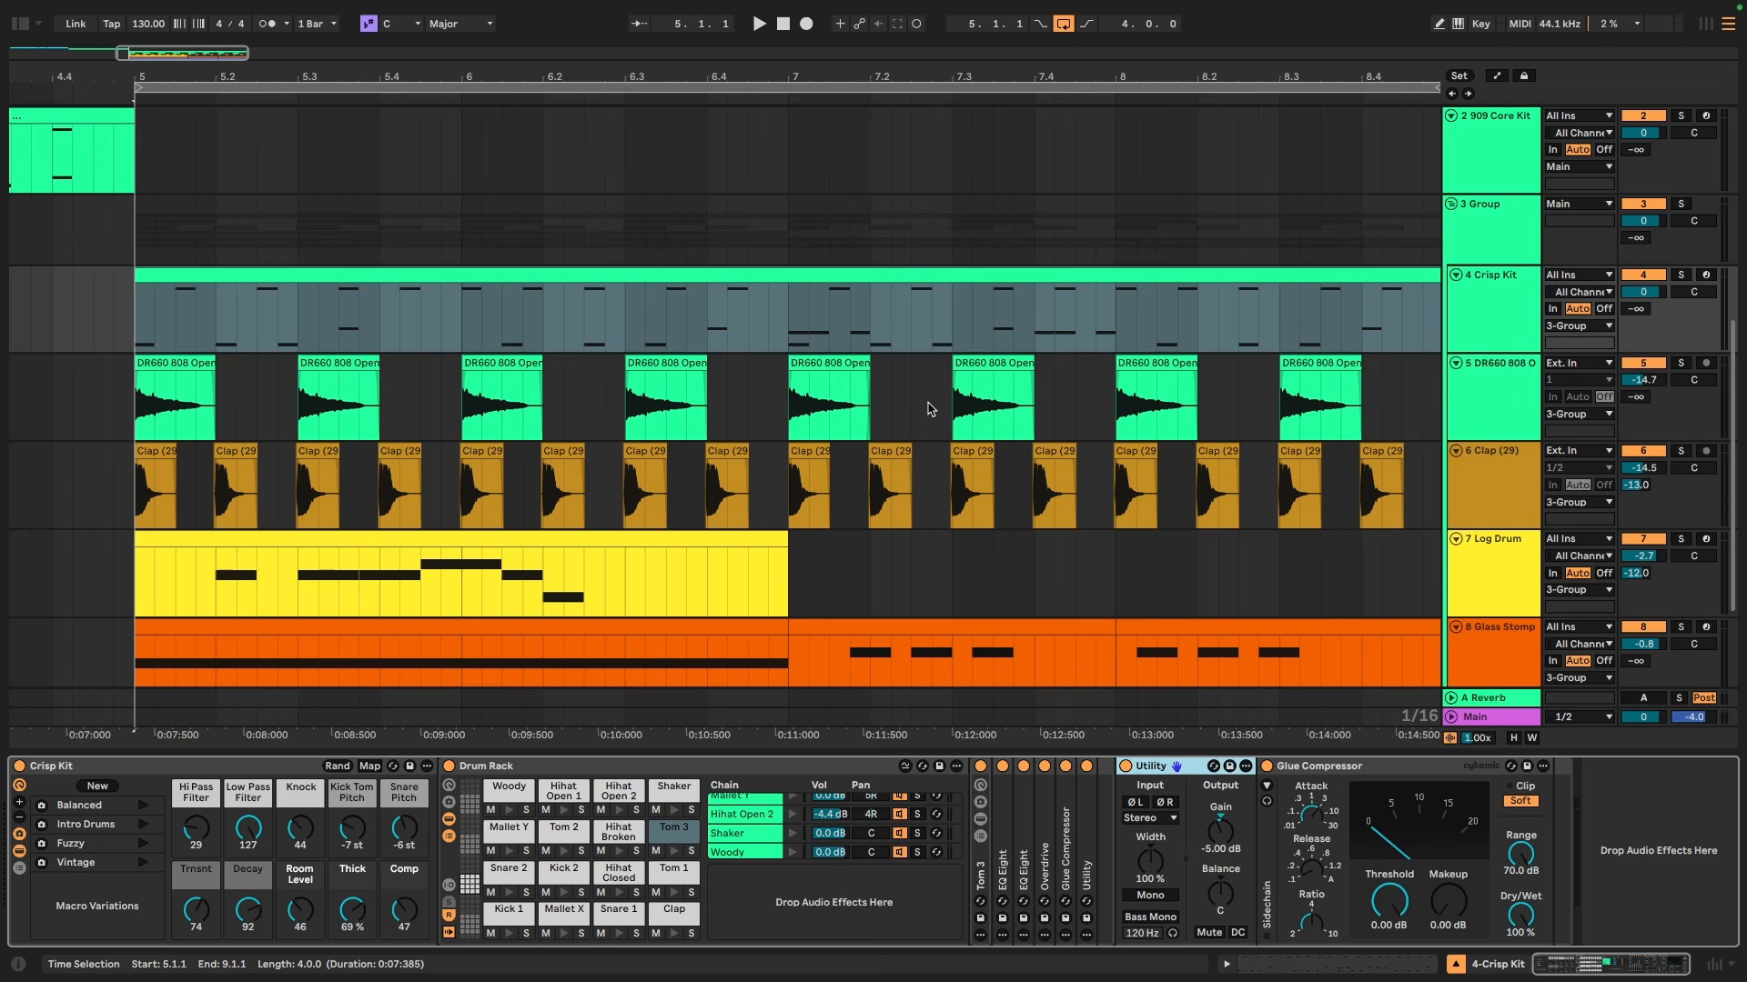
scroll(852, 365, "right", 2)
scroll(852, 364, "down", 1)
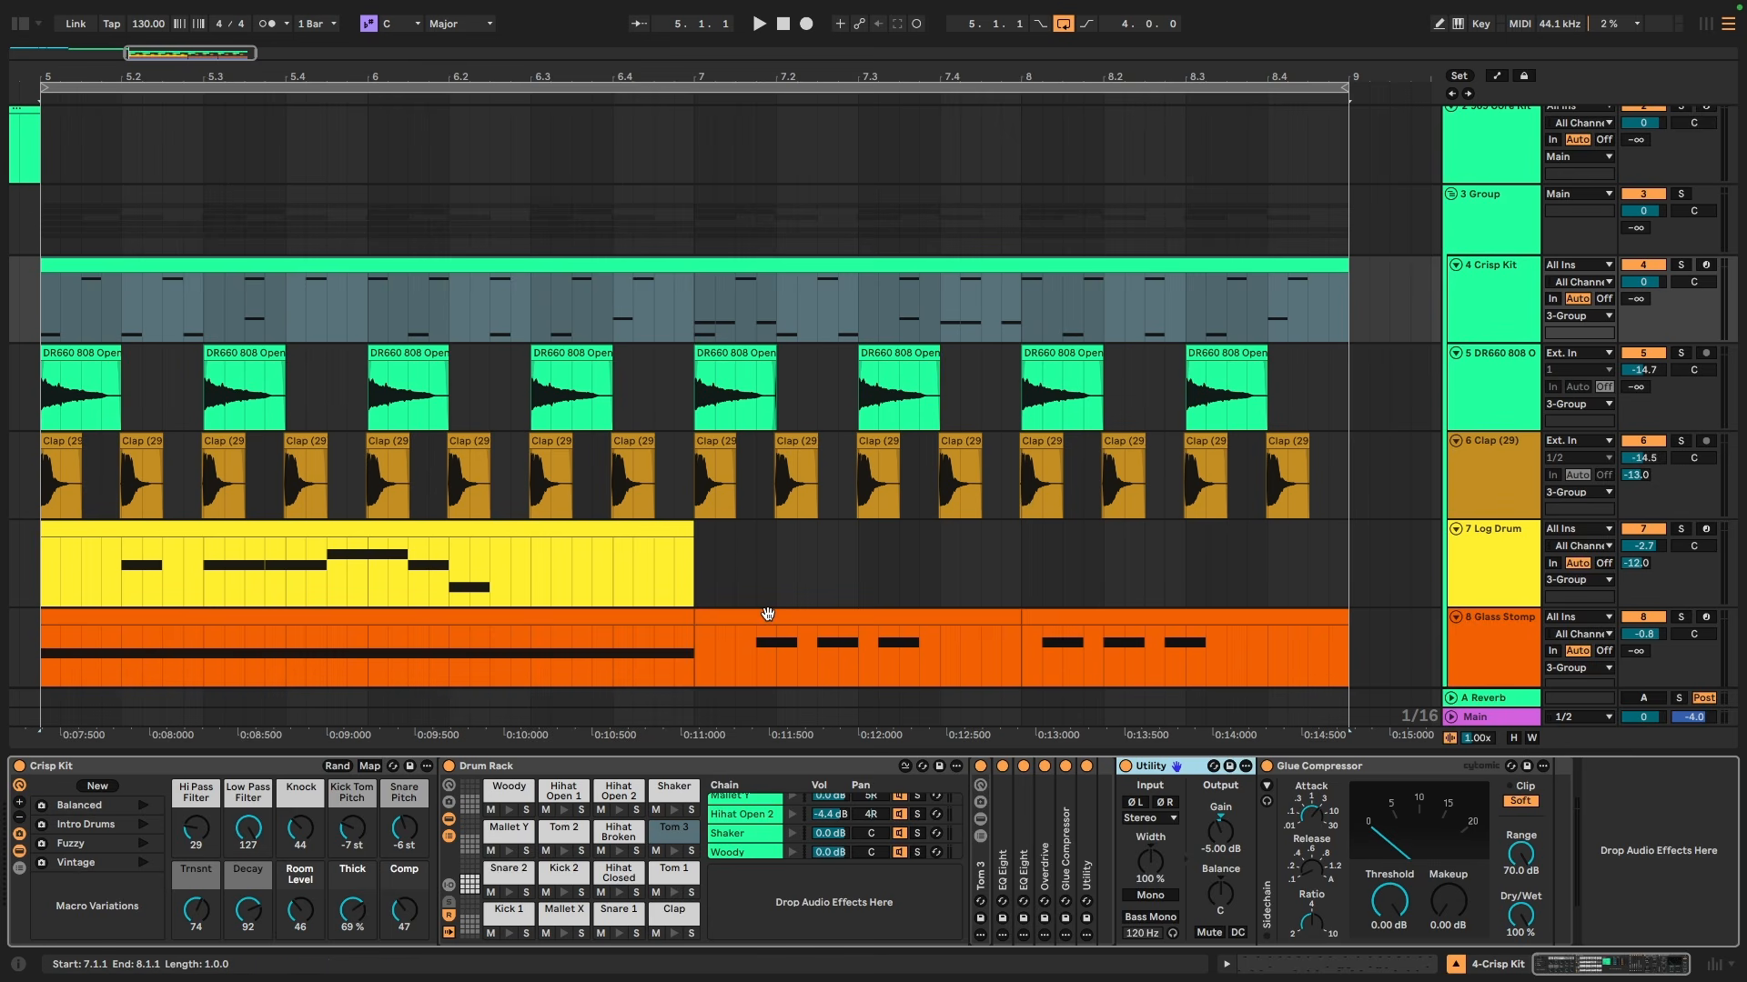
scroll(755, 627, "down", 3)
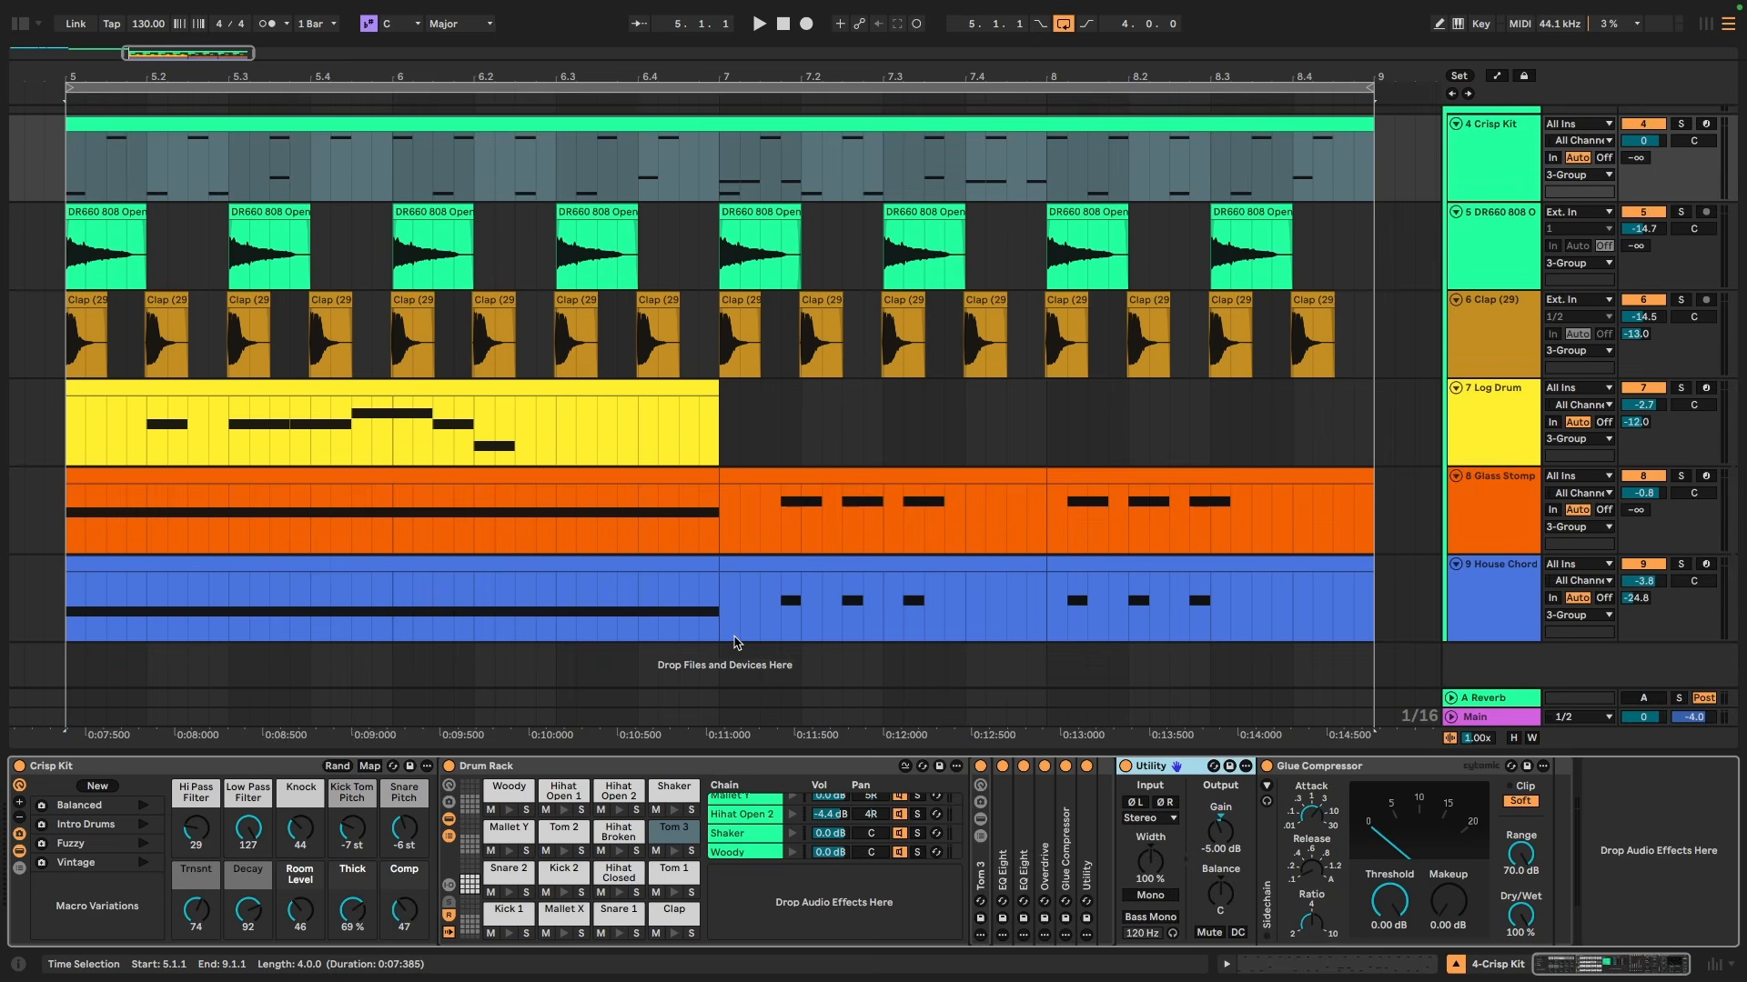